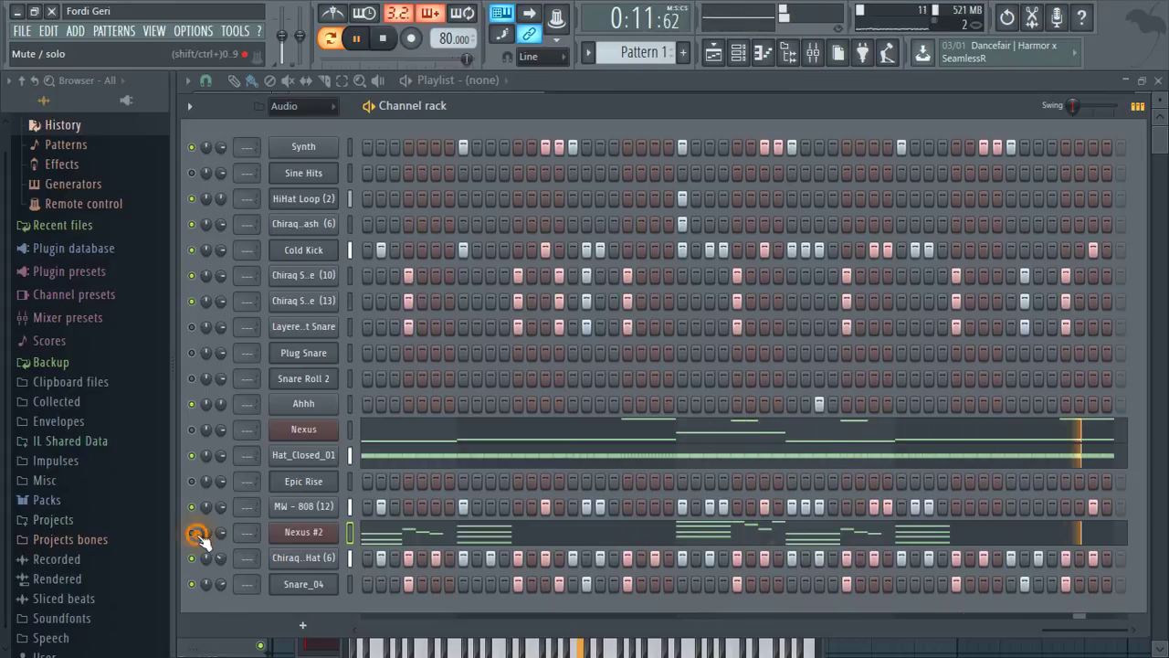
{"action": "right_click", "coordinate": [200, 535]}
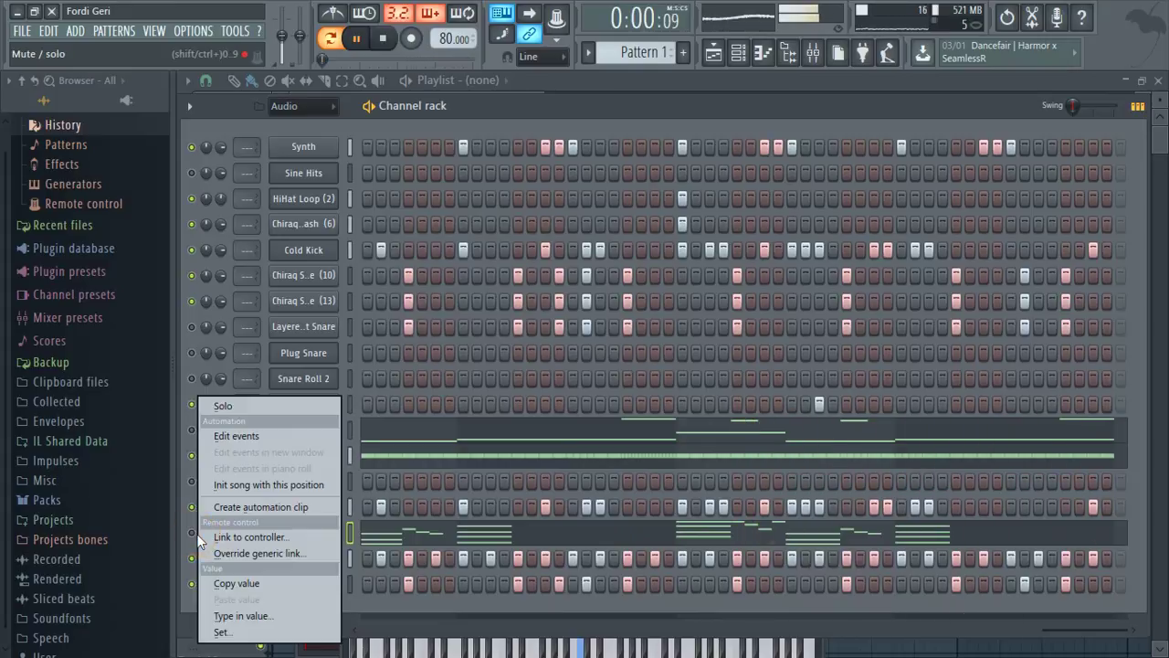
{"action": "left_click", "coordinate": [603, 117]}
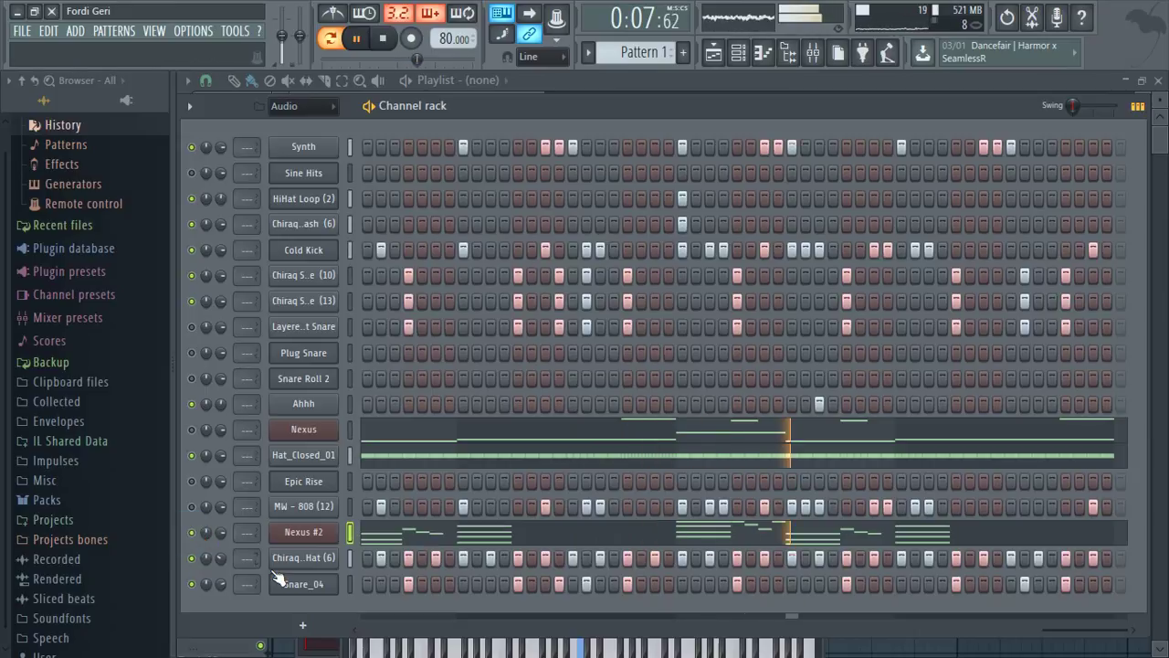
- Open the Nexus #2 notes in the piano roll and strum the first chord of bar 1 (A5, C6, E6, G6)
{"action": "left_click", "coordinate": [425, 539]}
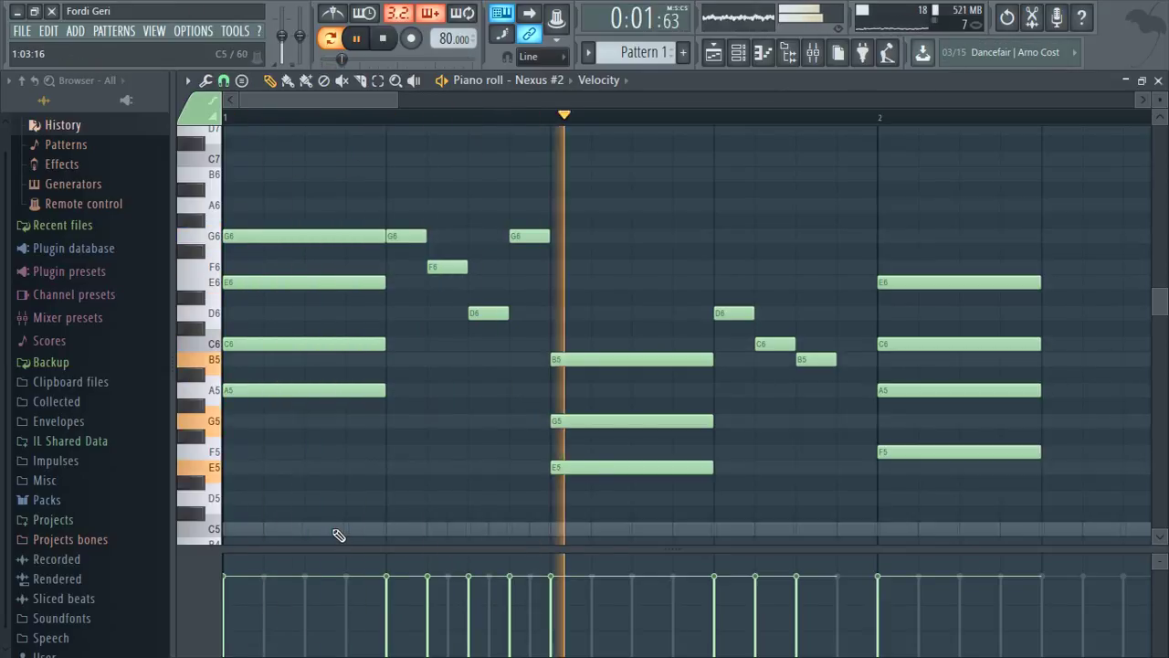
{"action": "left_click_drag", "start_coordinate": [331, 517], "coordinate": [366, 134]}
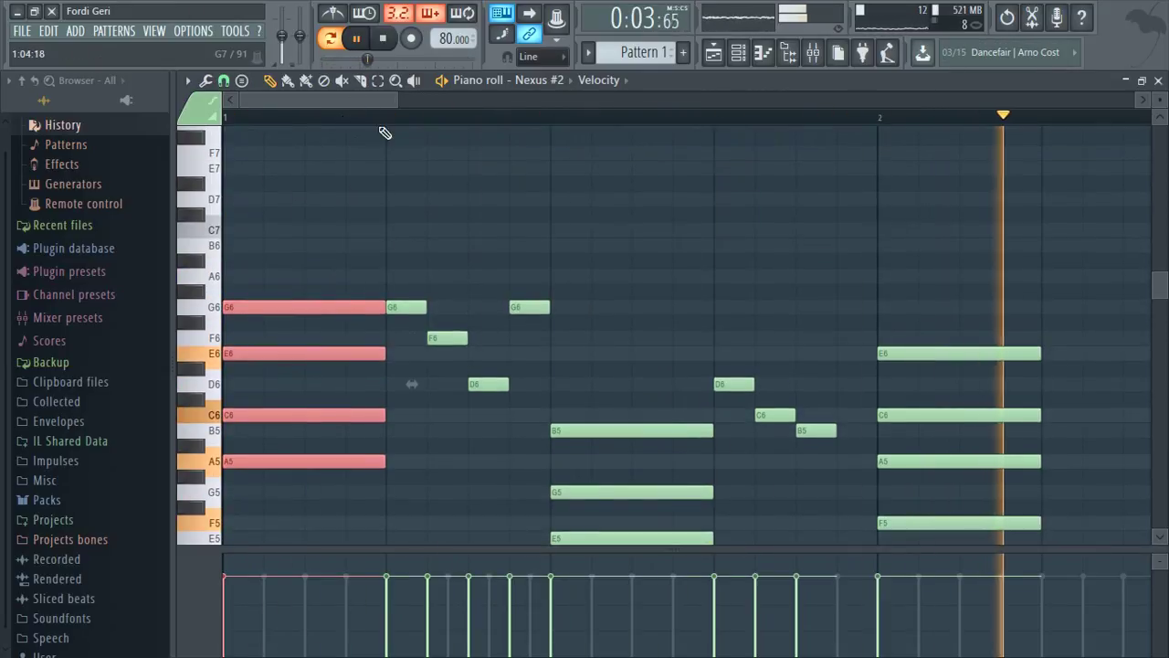
{"action": "left_click", "coordinate": [206, 82]}
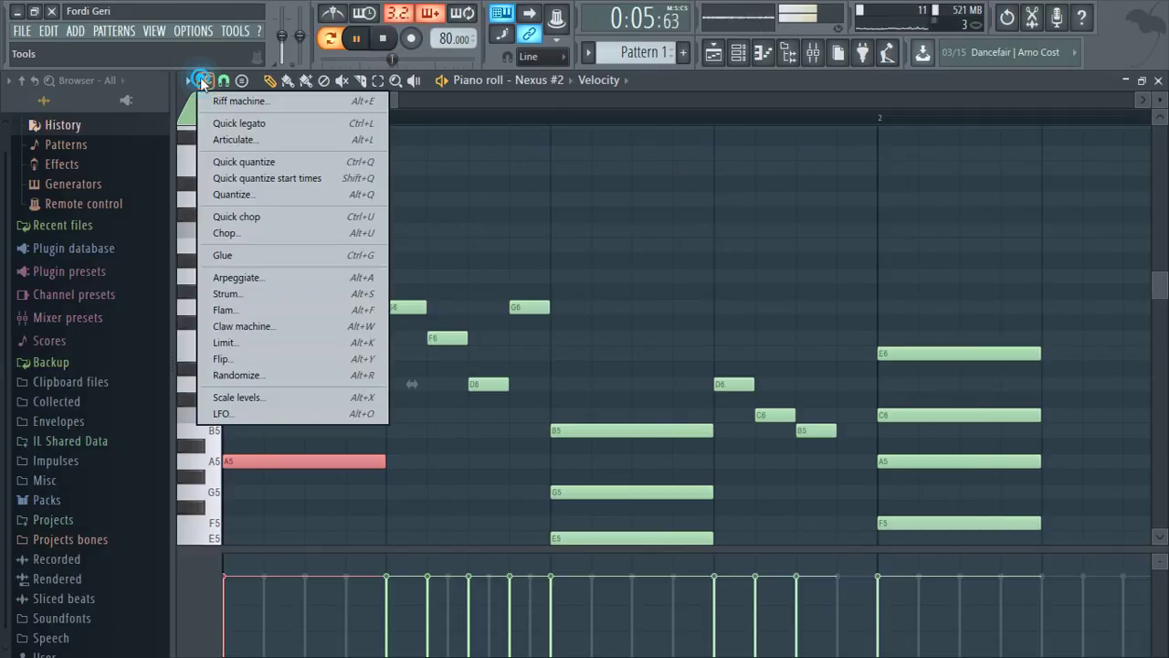
{"action": "left_click", "coordinate": [235, 293]}
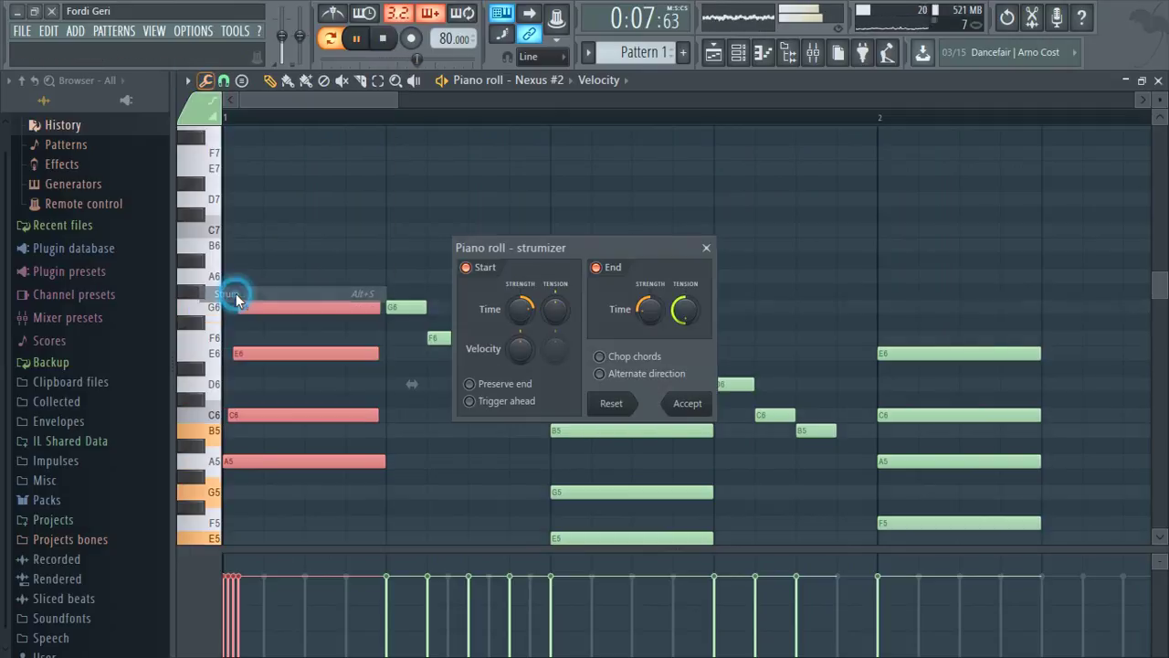
{"action": "left_click", "coordinate": [678, 399]}
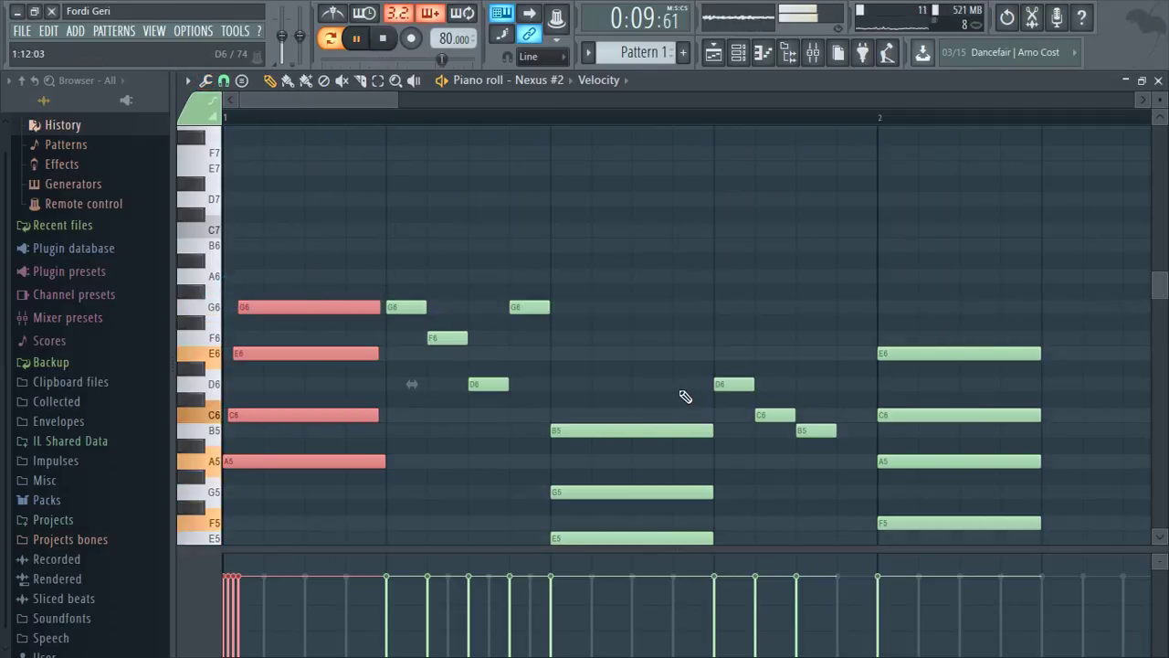
- Strum the E5, G5, B5 chord in the middle of bar 1 using the current strumizer settings
{"action": "left_click_drag", "start_coordinate": [671, 363], "coordinate": [634, 405]}
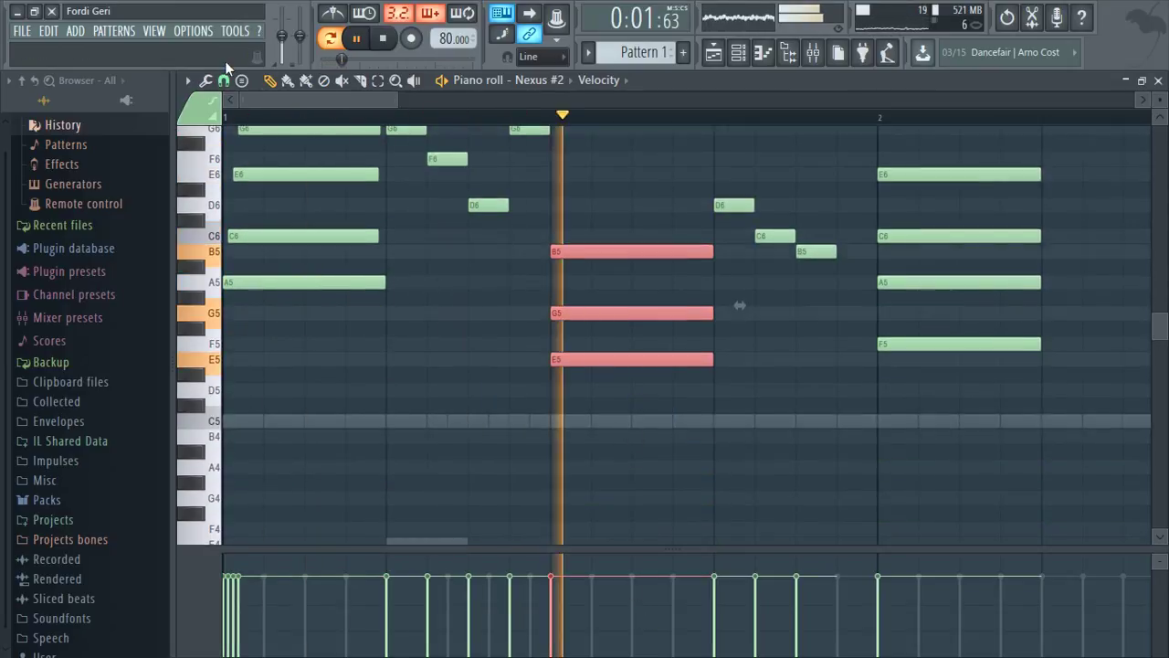
{"action": "left_click", "coordinate": [194, 81]}
{"action": "left_click", "coordinate": [201, 79]}
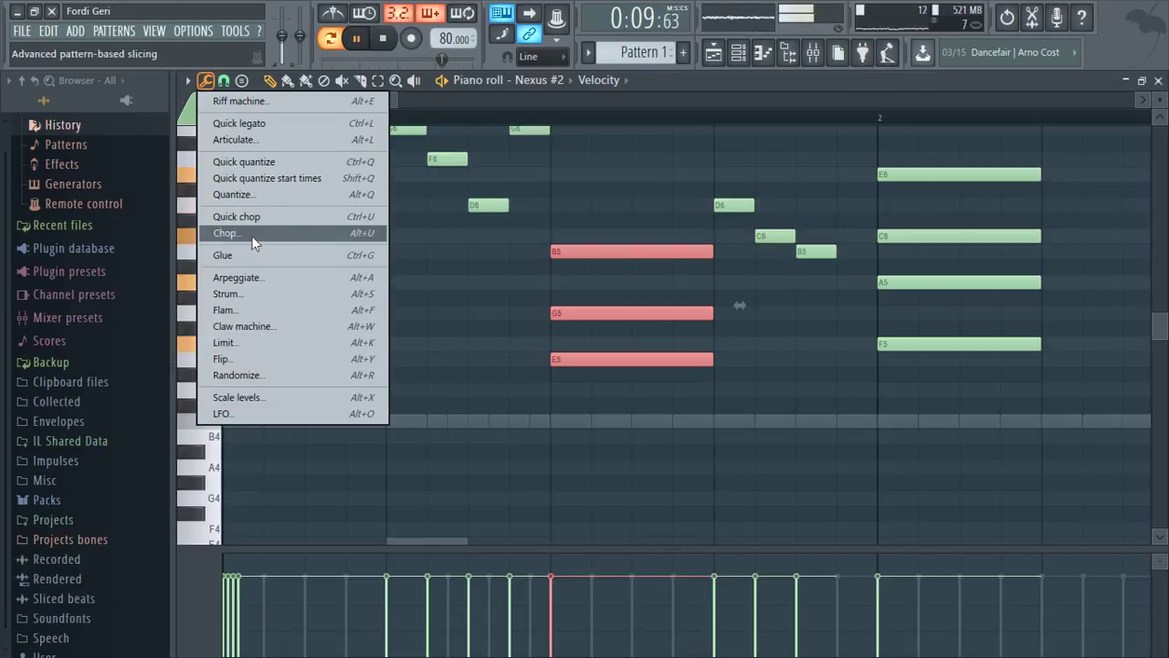
{"action": "left_click", "coordinate": [246, 295]}
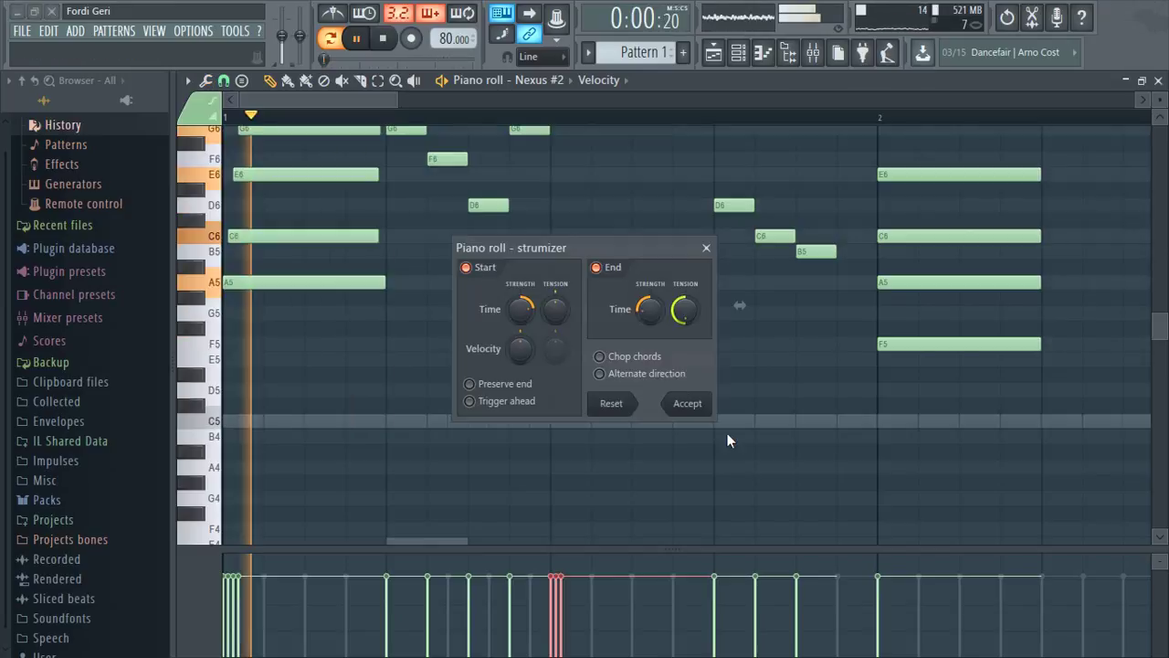
{"action": "left_click", "coordinate": [687, 404]}
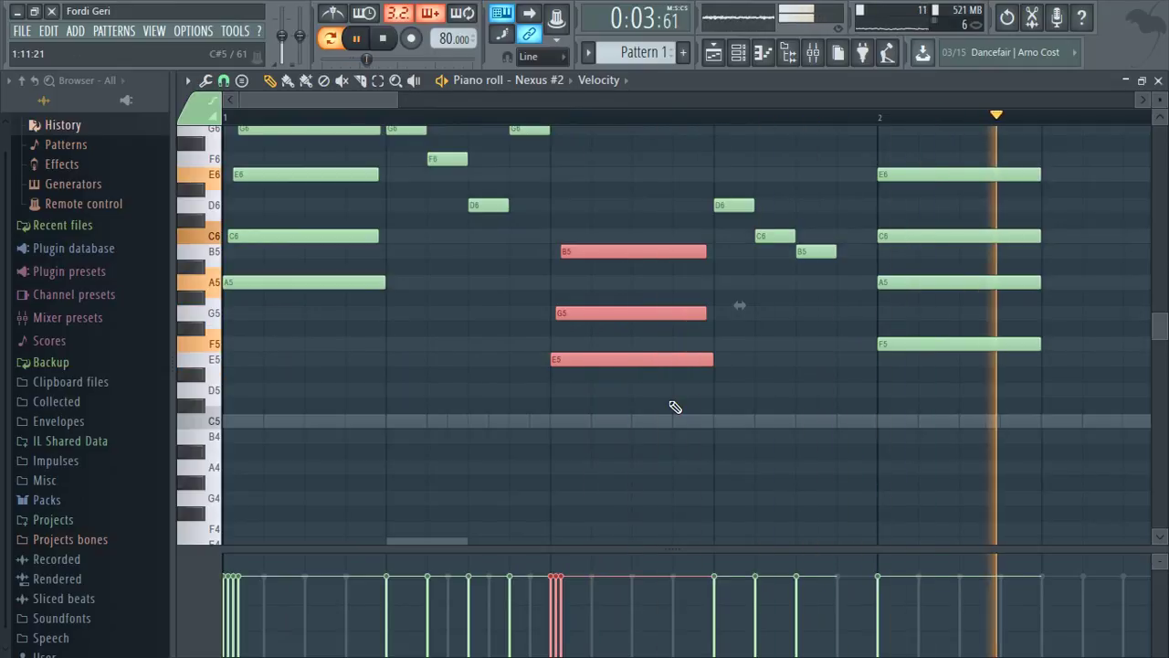
- Apply the Strum tool to the F5, A5, C6, E6 chord at the start of bar 2
{"action": "left_click_drag", "start_coordinate": [978, 400], "coordinate": [983, 154]}
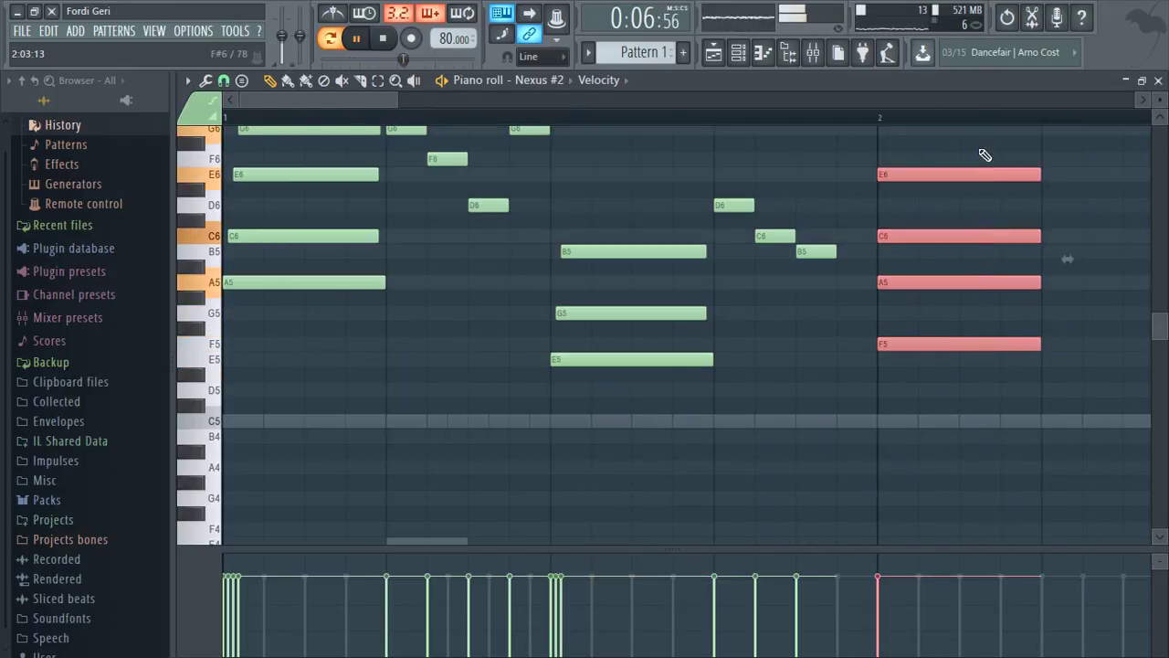
{"action": "left_click", "coordinate": [204, 83]}
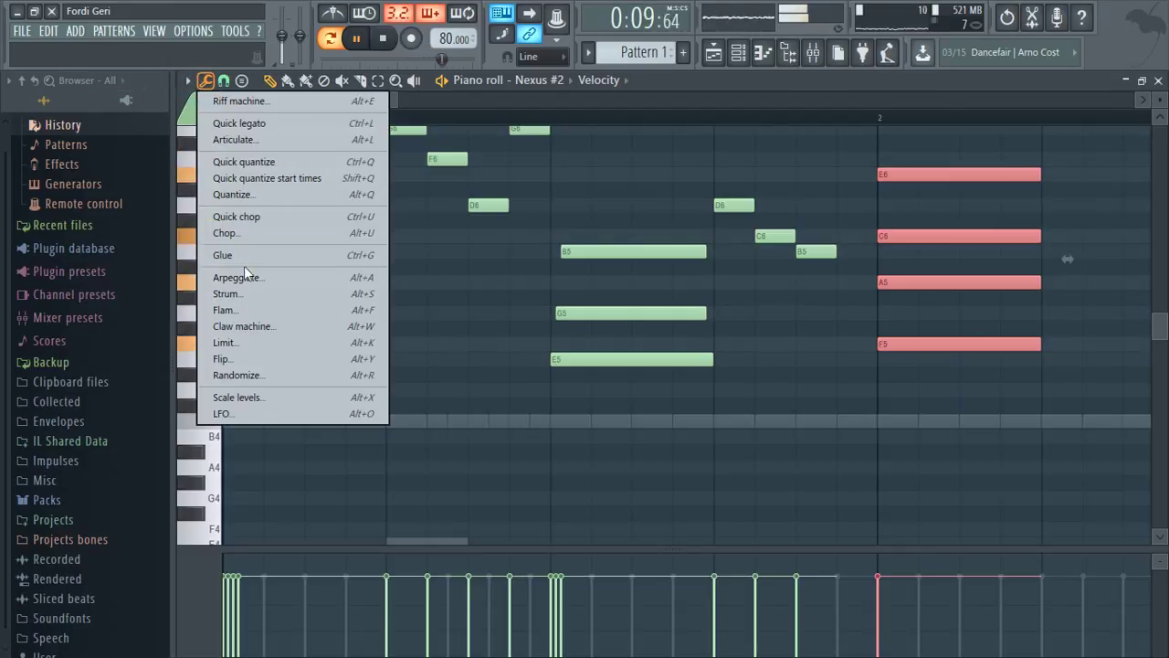
{"action": "left_click", "coordinate": [253, 293]}
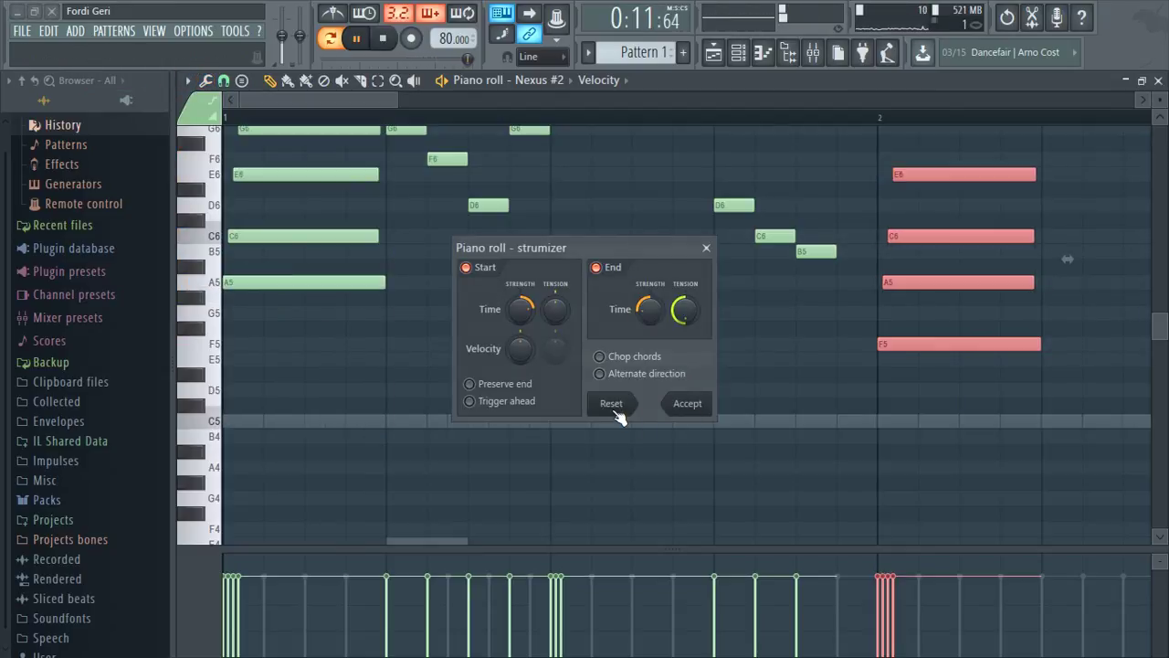
{"action": "left_click", "coordinate": [690, 408]}
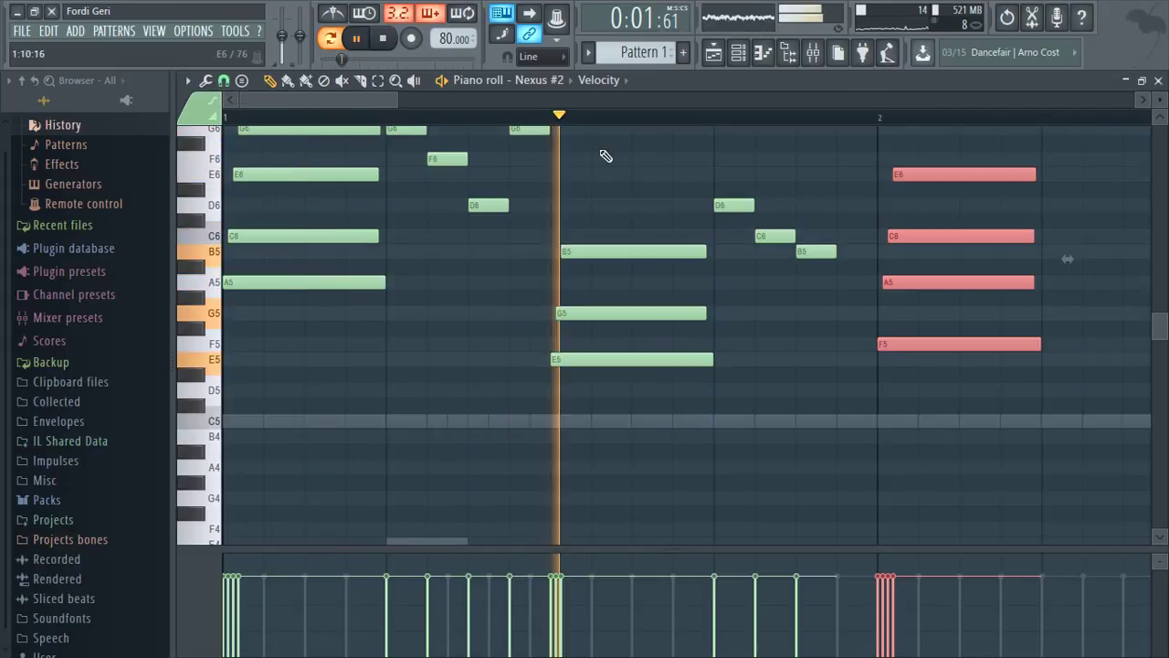
- Strum the A5, C6, E6, G6 chord at the start of bar 3 with the current strumizer settings
{"action": "left_click_drag", "start_coordinate": [362, 101], "coordinate": [522, 102]}
{"action": "left_click_drag", "start_coordinate": [646, 334], "coordinate": [691, 118]}
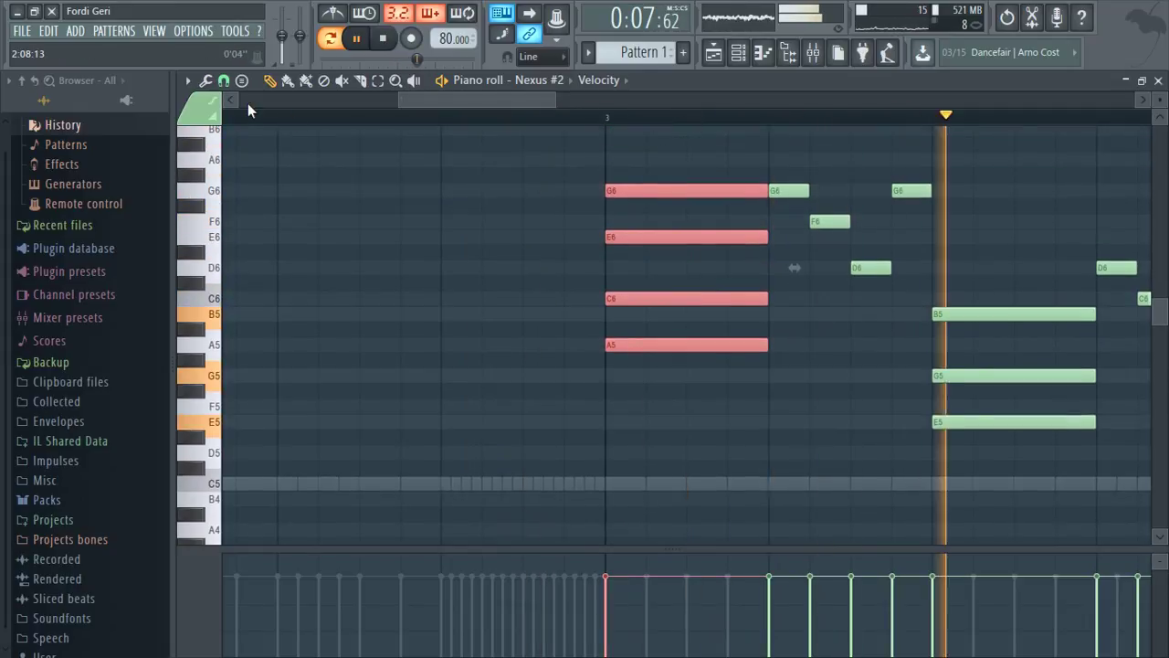
{"action": "left_click", "coordinate": [205, 80]}
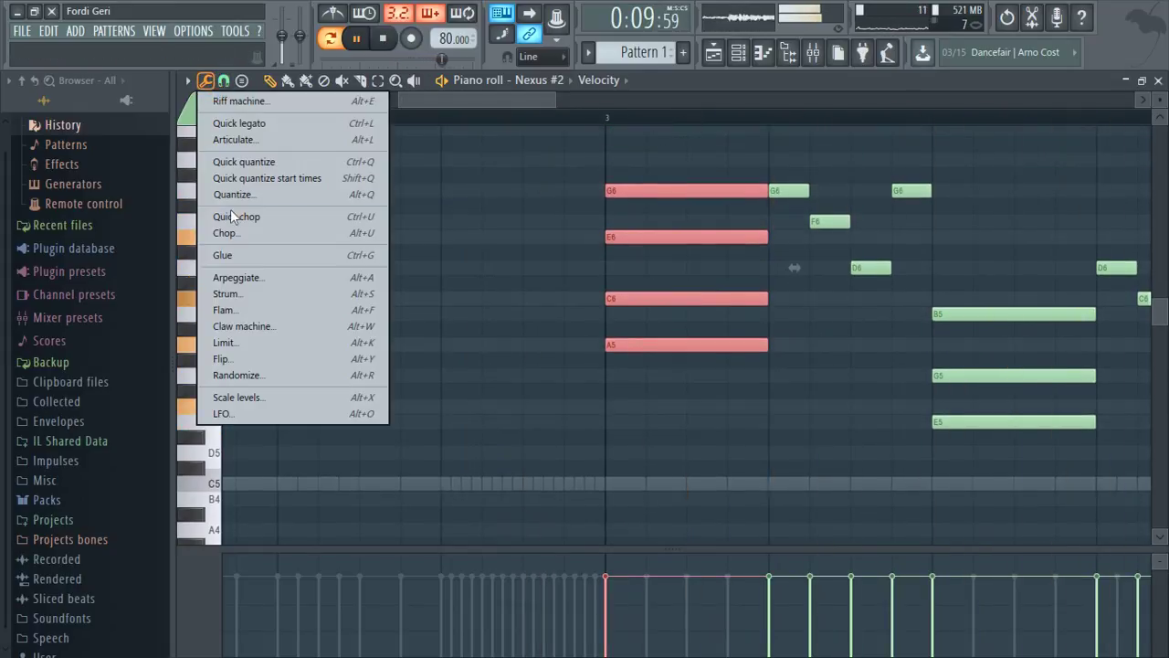
{"action": "left_click", "coordinate": [253, 296]}
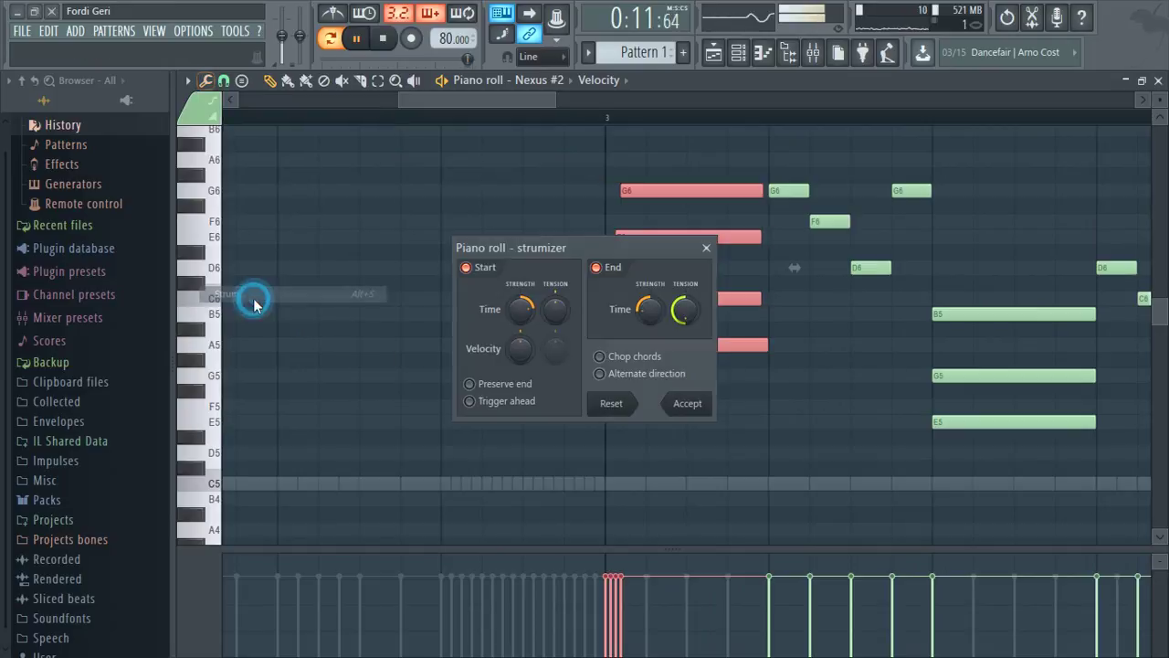
{"action": "left_click", "coordinate": [687, 403]}
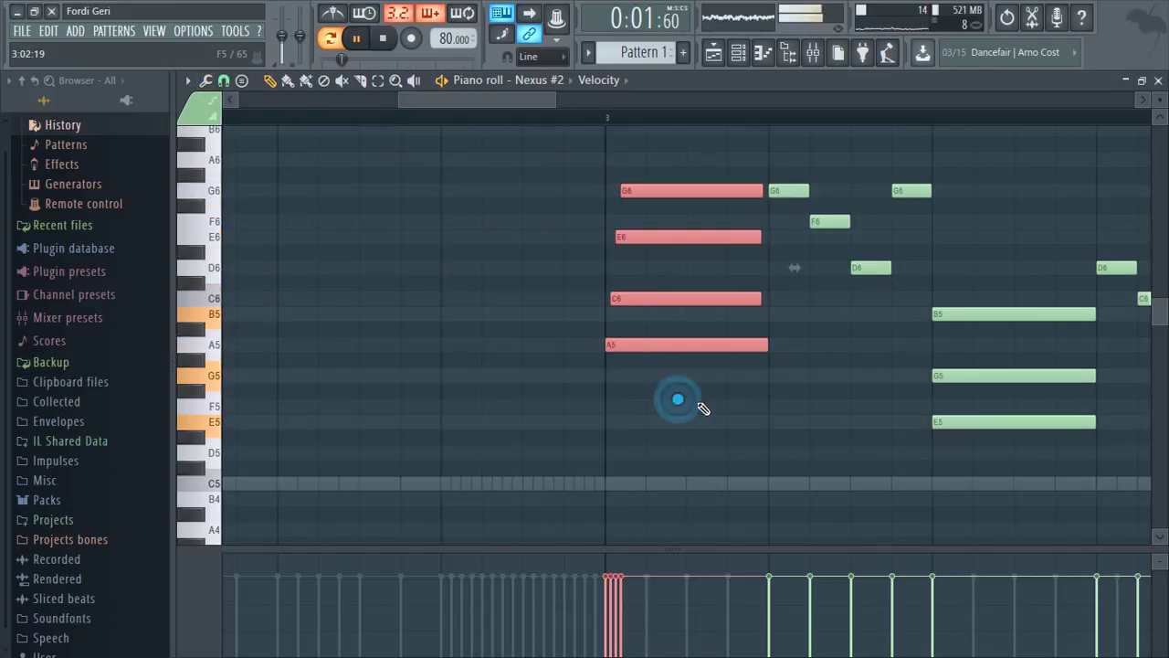
- Apply the Strum tool to the E5, G5, B5 chord in the middle of bar 3
{"action": "left_click_drag", "start_coordinate": [1004, 475], "coordinate": [1005, 308]}
{"action": "left_click", "coordinate": [205, 81]}
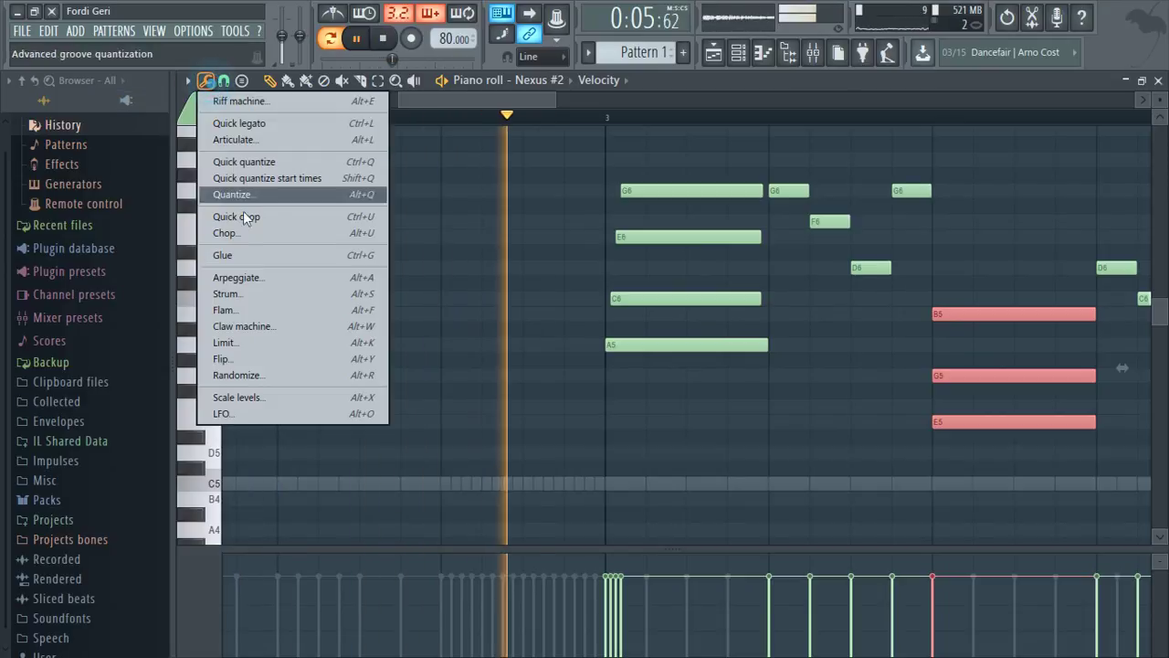
{"action": "left_click", "coordinate": [246, 293]}
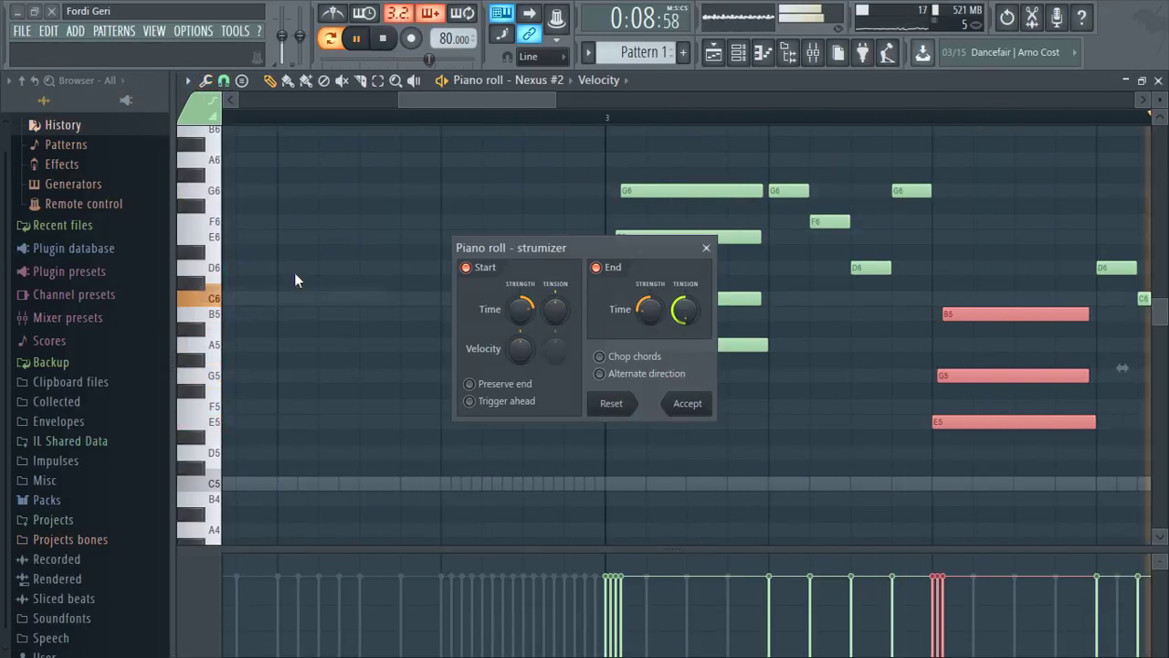
{"action": "left_click", "coordinate": [682, 408]}
- Strum the F5, A5, C6, E6 chord at the start of bar 4 and close the piano roll
{"action": "left_click_drag", "start_coordinate": [497, 106], "coordinate": [601, 101]}
{"action": "left_click_drag", "start_coordinate": [713, 468], "coordinate": [677, 184]}
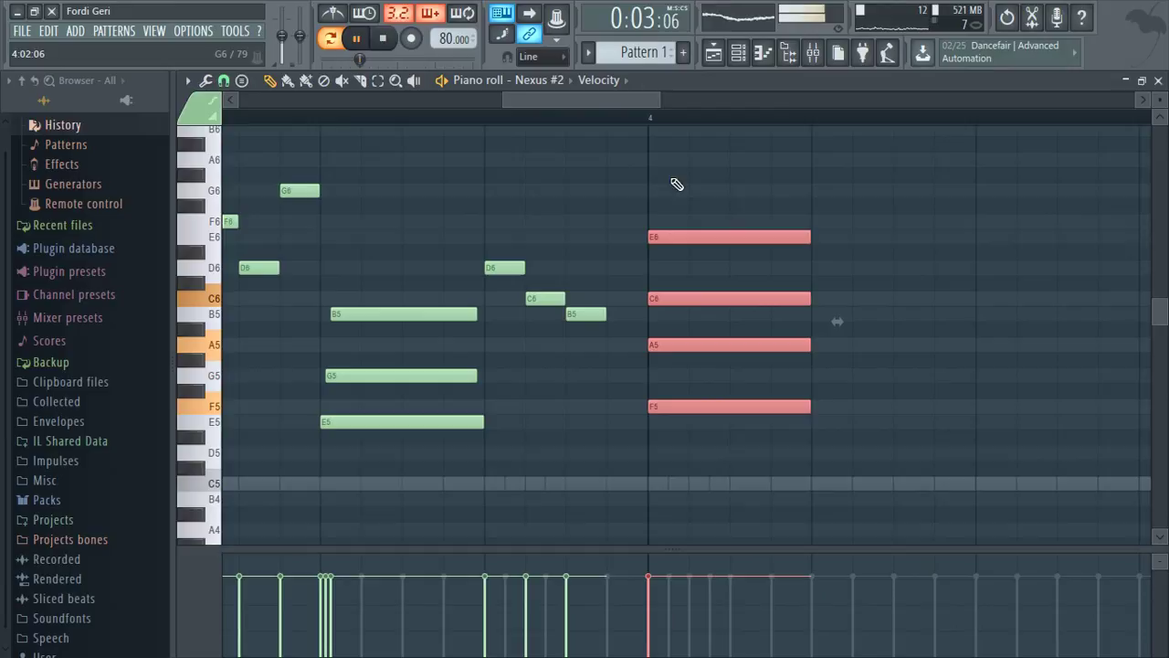
{"action": "left_click", "coordinate": [207, 80]}
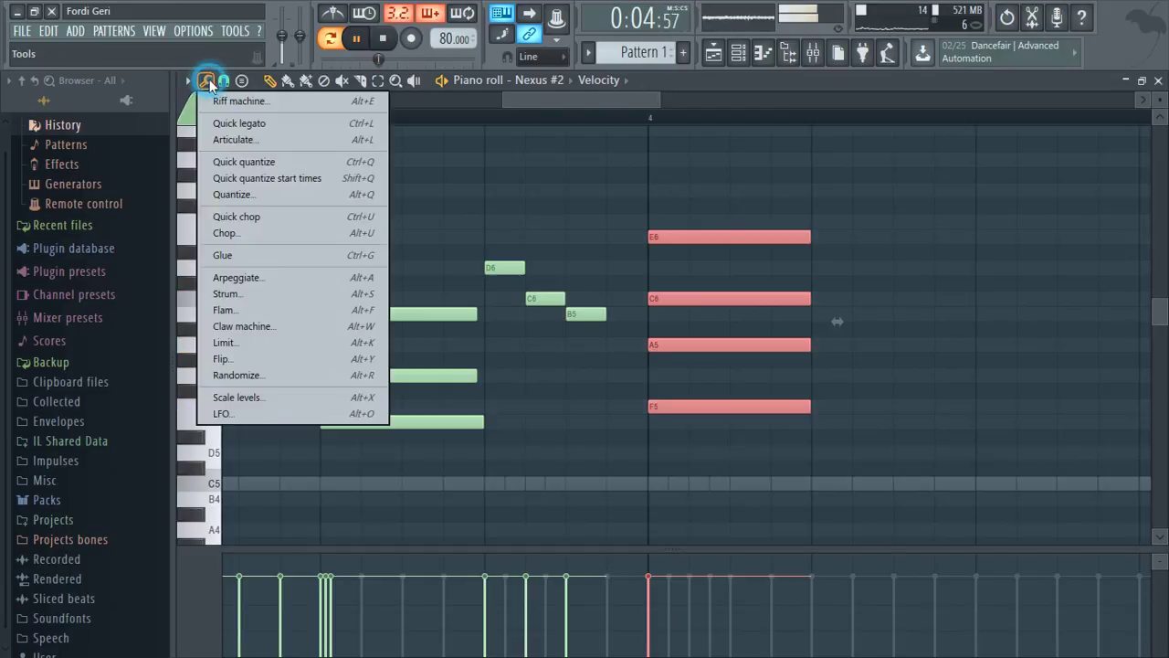
{"action": "left_click", "coordinate": [238, 295]}
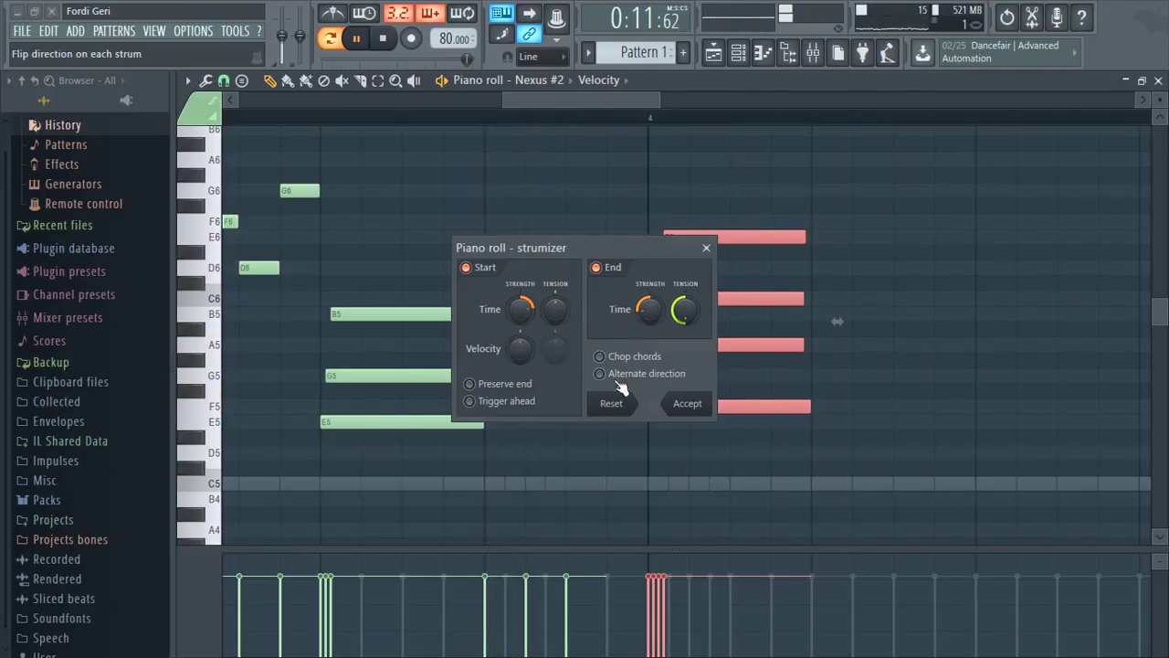
{"action": "left_click", "coordinate": [692, 404]}
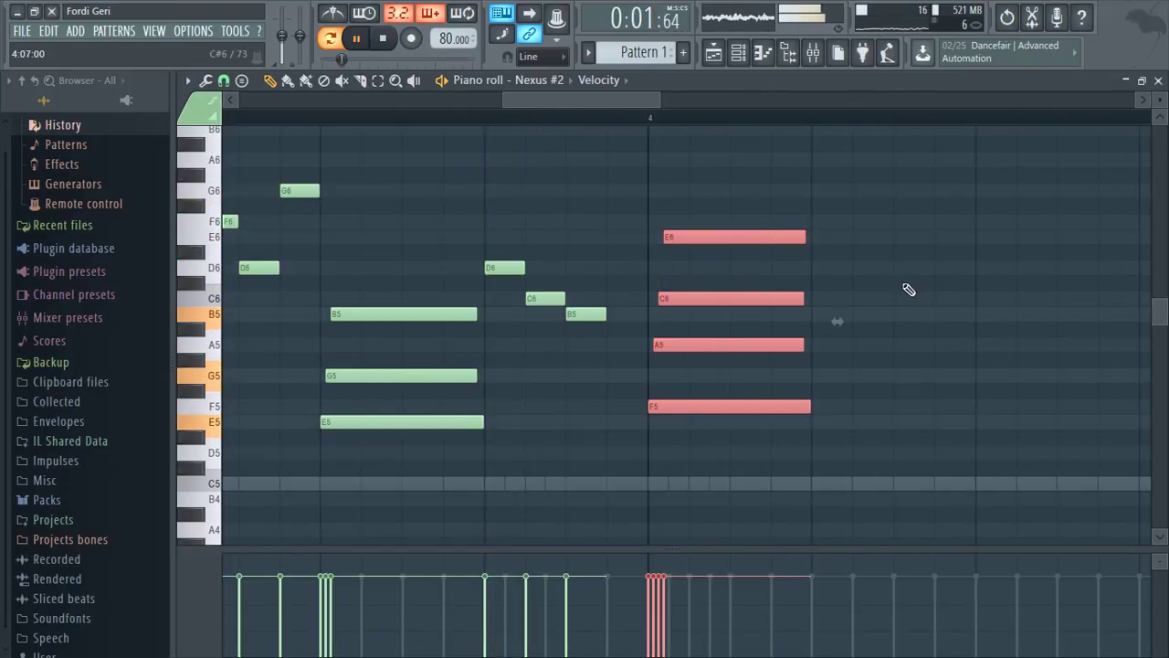
{"action": "left_click", "coordinate": [1158, 81]}
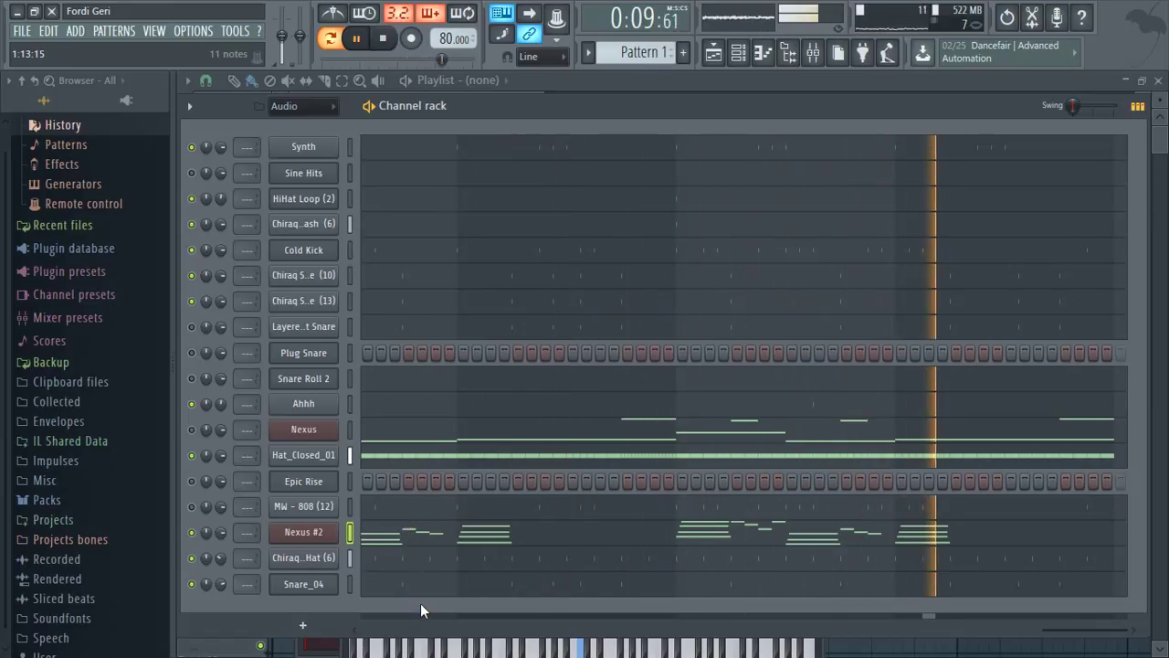
- Mute the Ahhh channel and add a Hypersonic instrument channel, moving its plugin window into full view
{"action": "left_click", "coordinate": [190, 404]}
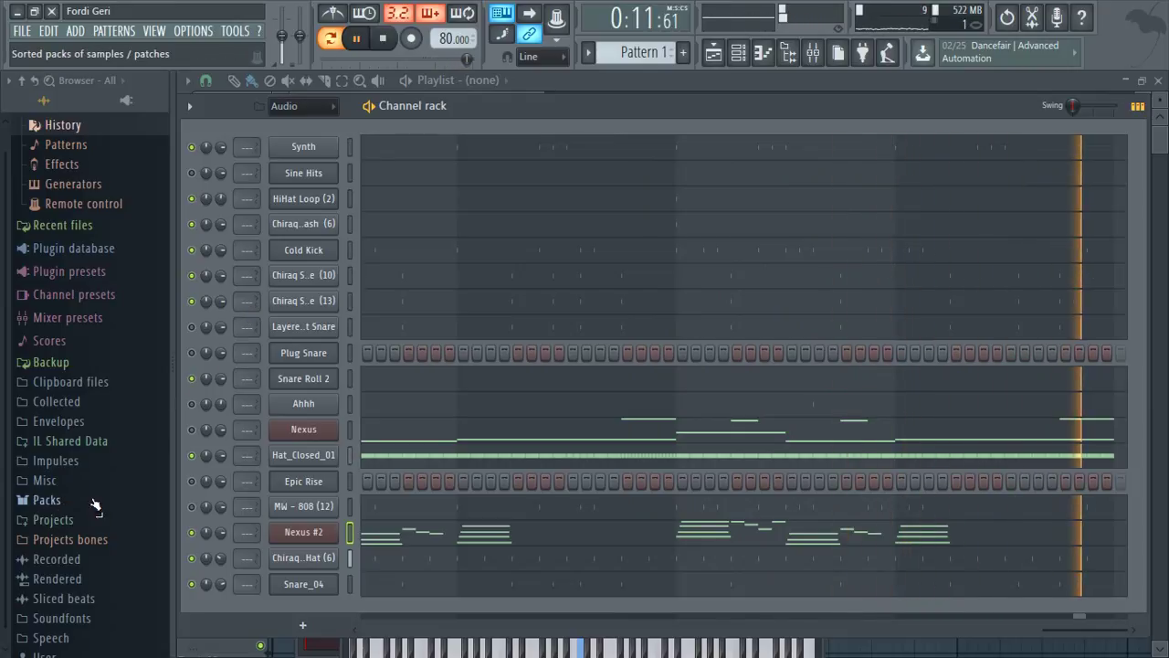
{"action": "left_click", "coordinate": [304, 623]}
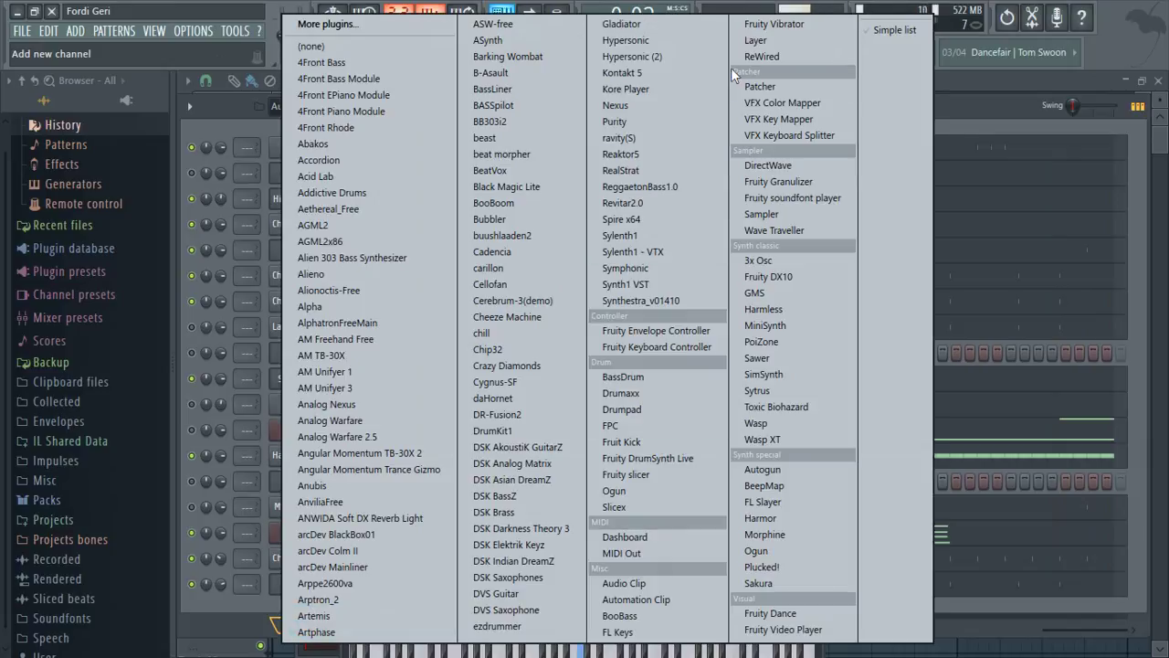
{"action": "left_click", "coordinate": [678, 46]}
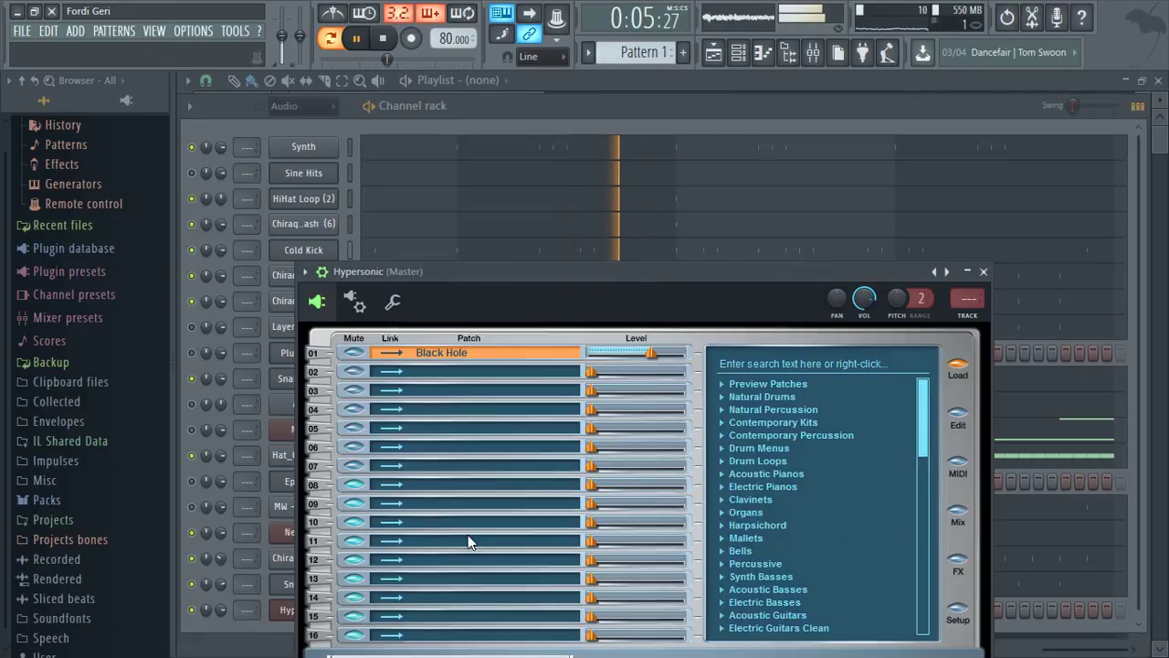
{"action": "left_click_drag", "start_coordinate": [572, 267], "coordinate": [547, 134]}
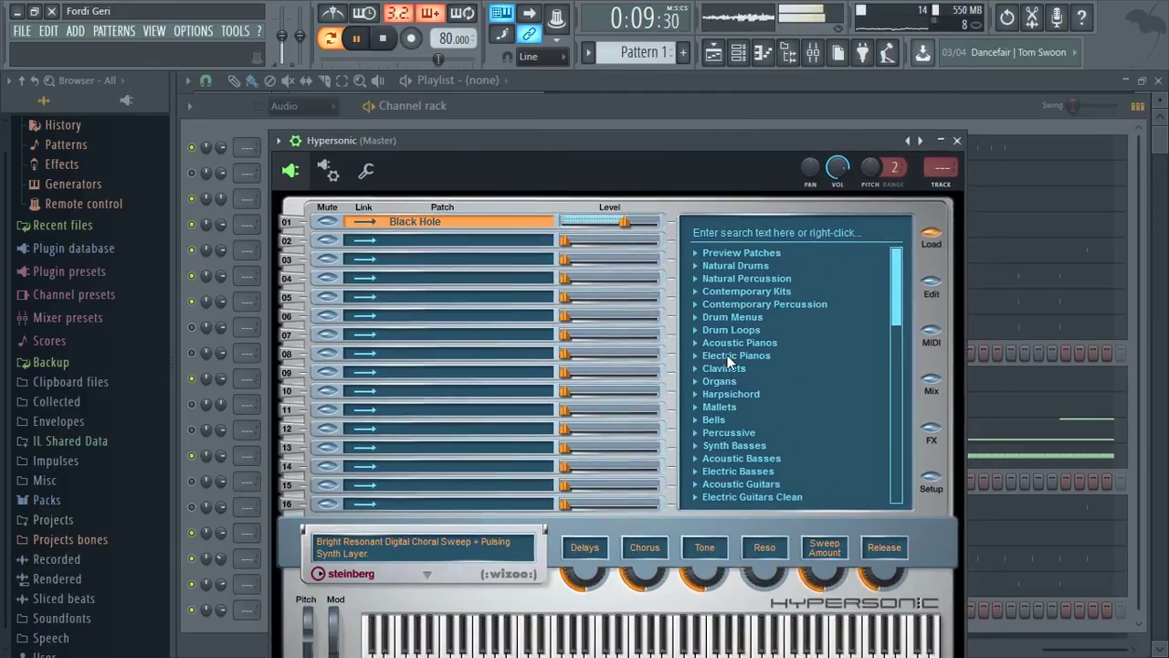
- Load the Soft Vintage EP patch from Electric Pianos in Hypersonic, raise part 1's level to +4.9 dB, and return to the channel rack
{"action": "left_click", "coordinate": [728, 356]}
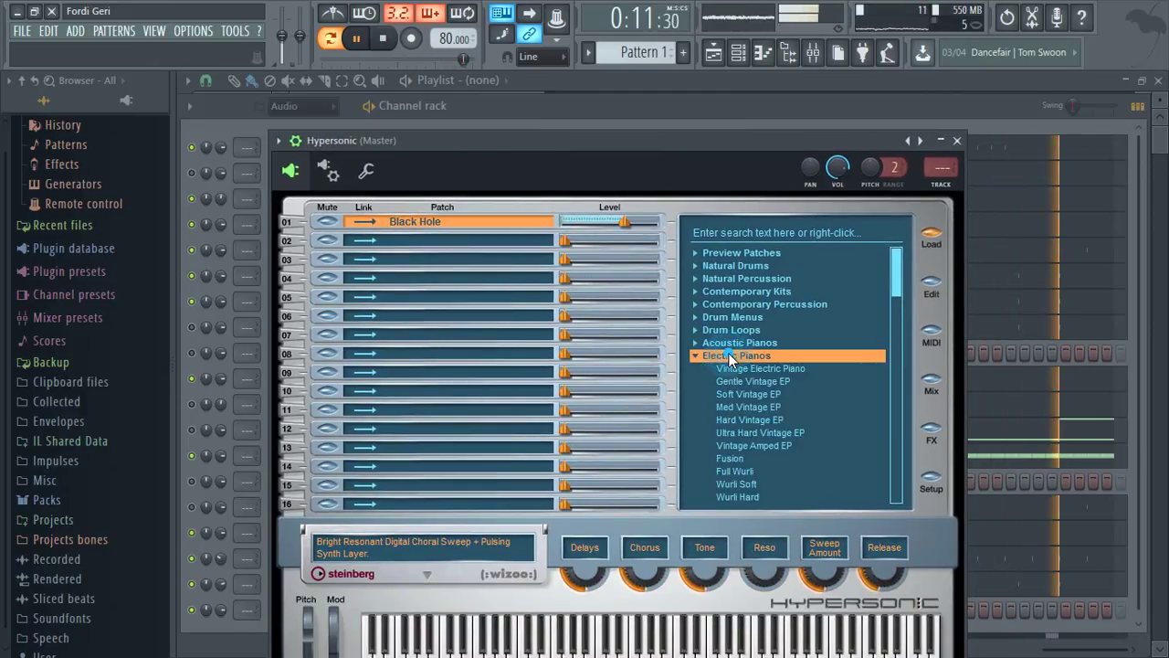
{"action": "left_click", "coordinate": [761, 393]}
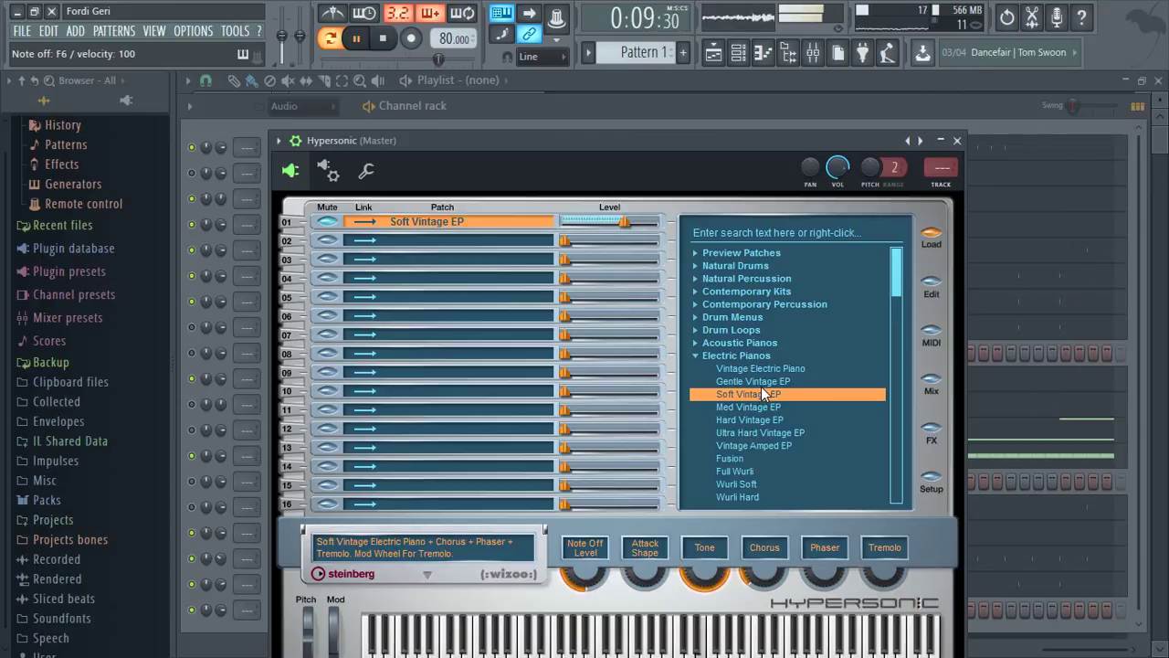
{"action": "left_click_drag", "start_coordinate": [625, 225], "coordinate": [644, 232]}
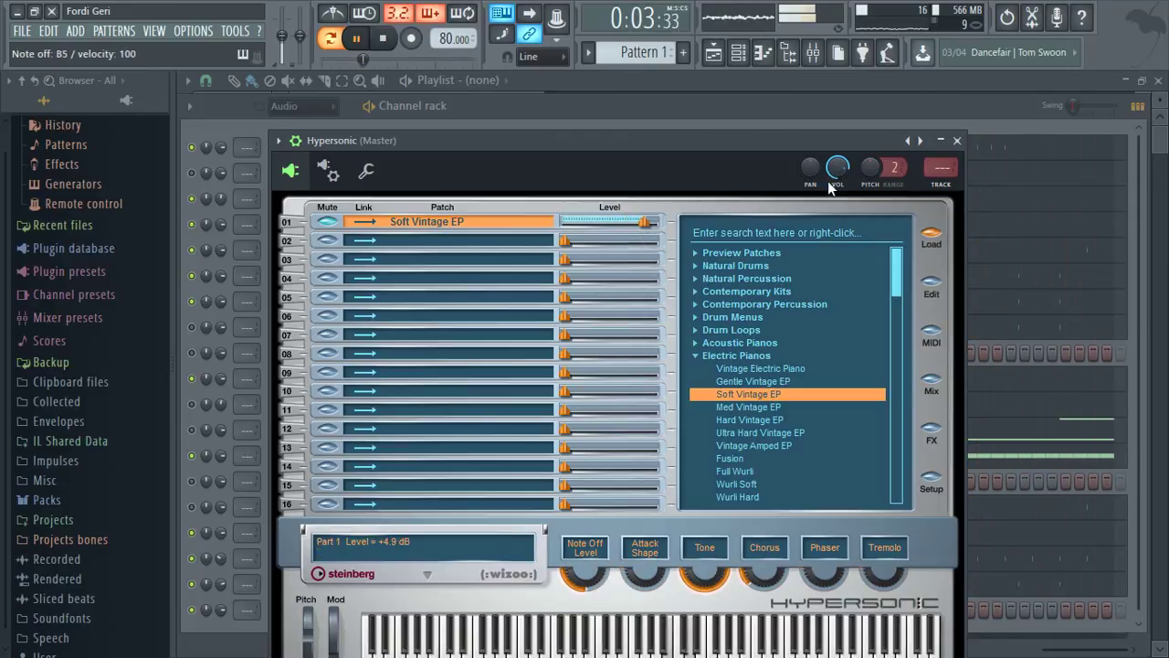
{"action": "left_click", "coordinate": [821, 102]}
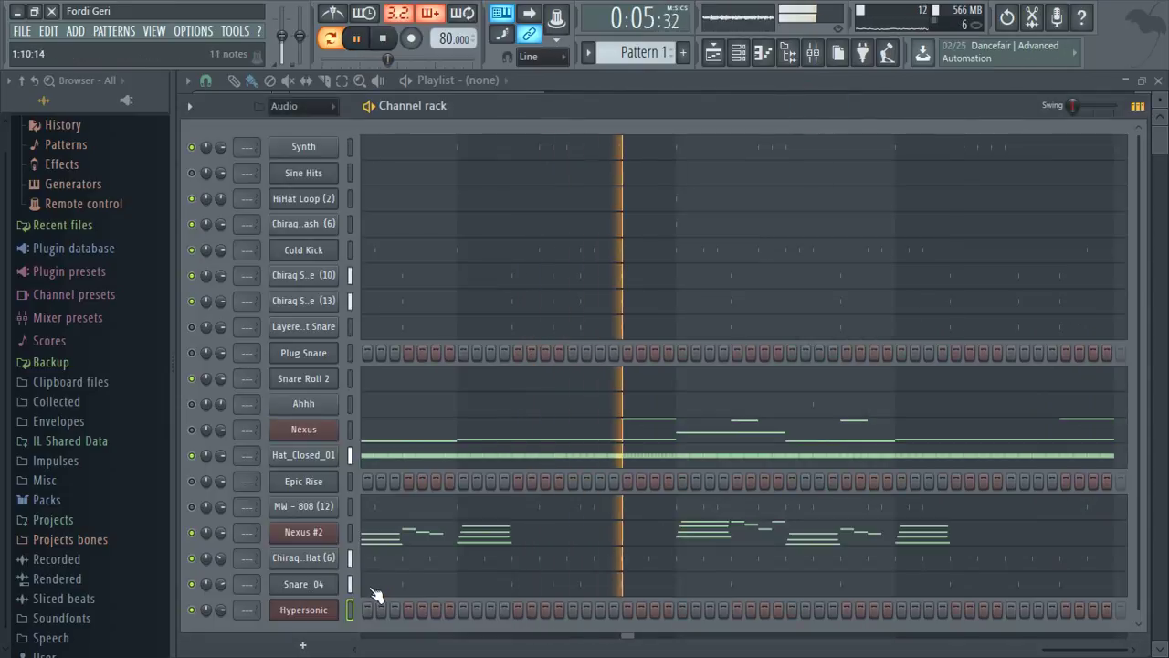
- Open the Hypersonic channel's piano roll and draw an A5 note from the start of bar 1 to the middle of the bar
{"action": "left_click", "coordinate": [352, 530]}
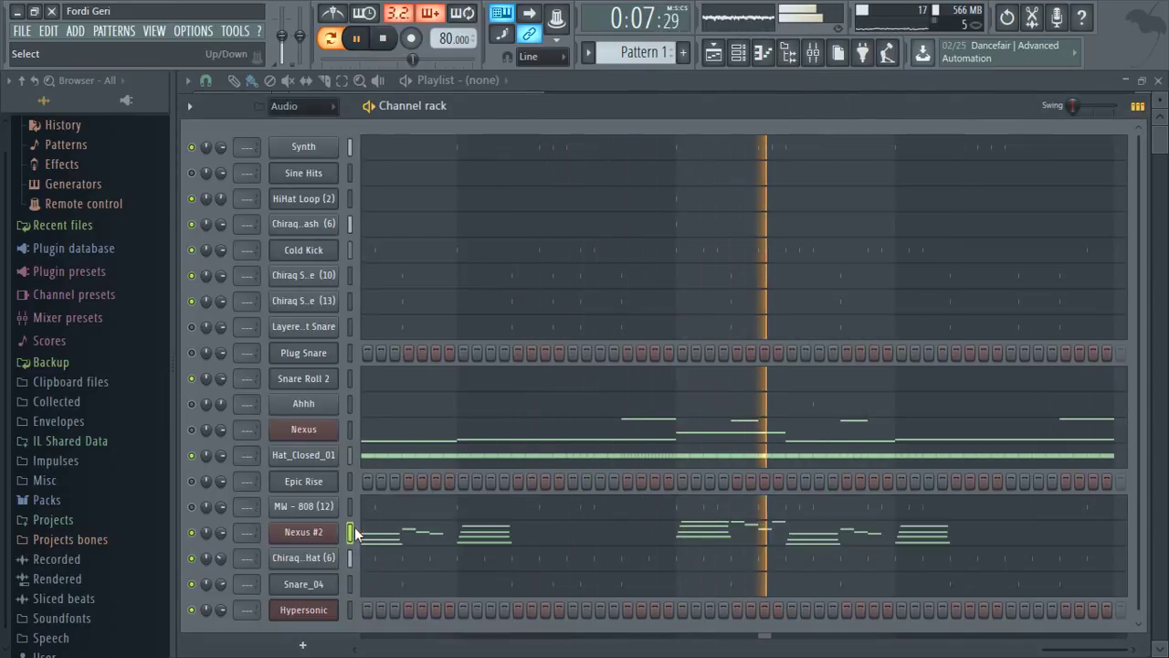
{"action": "right_click", "coordinate": [335, 610]}
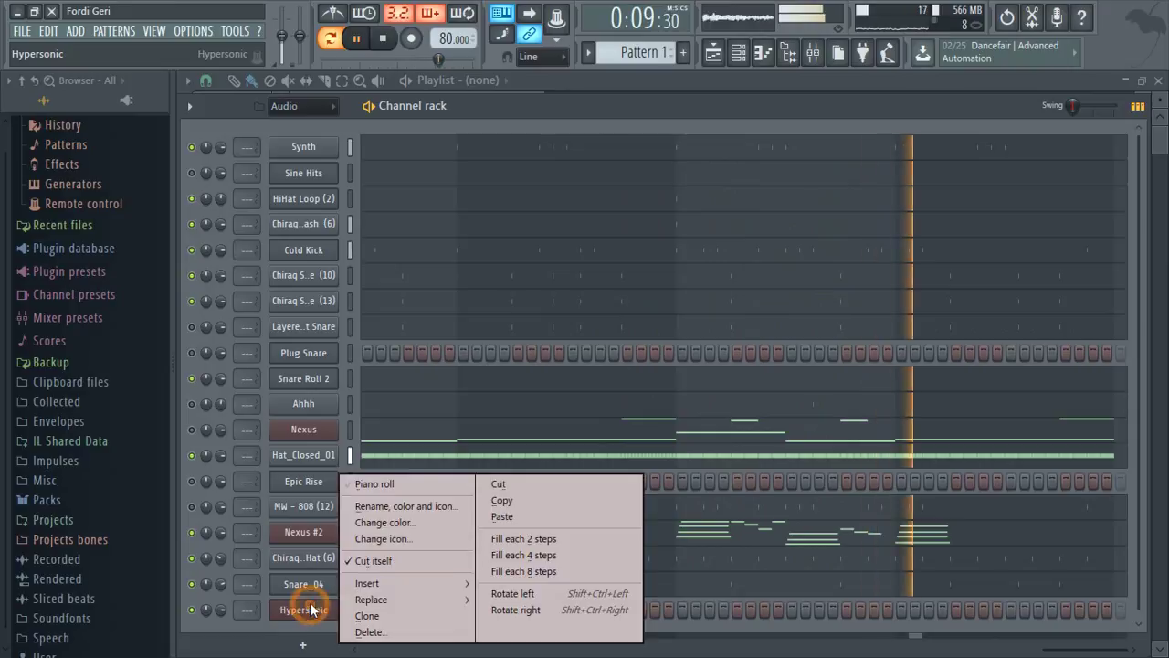
{"action": "left_click", "coordinate": [417, 486]}
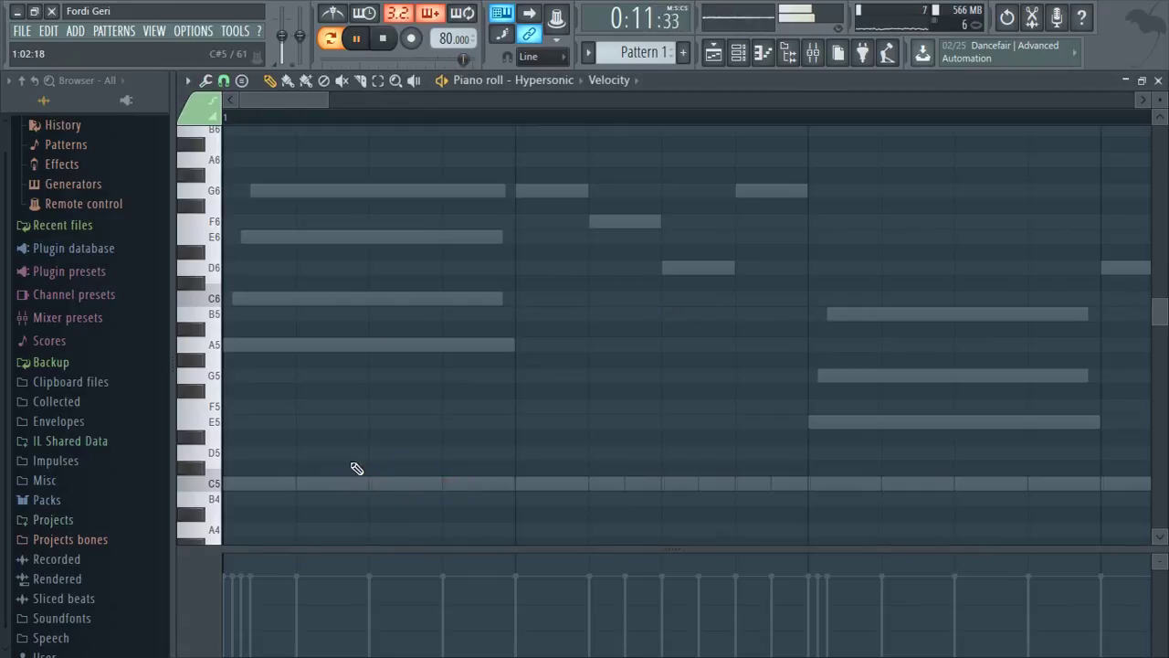
{"action": "left_click", "coordinate": [245, 347]}
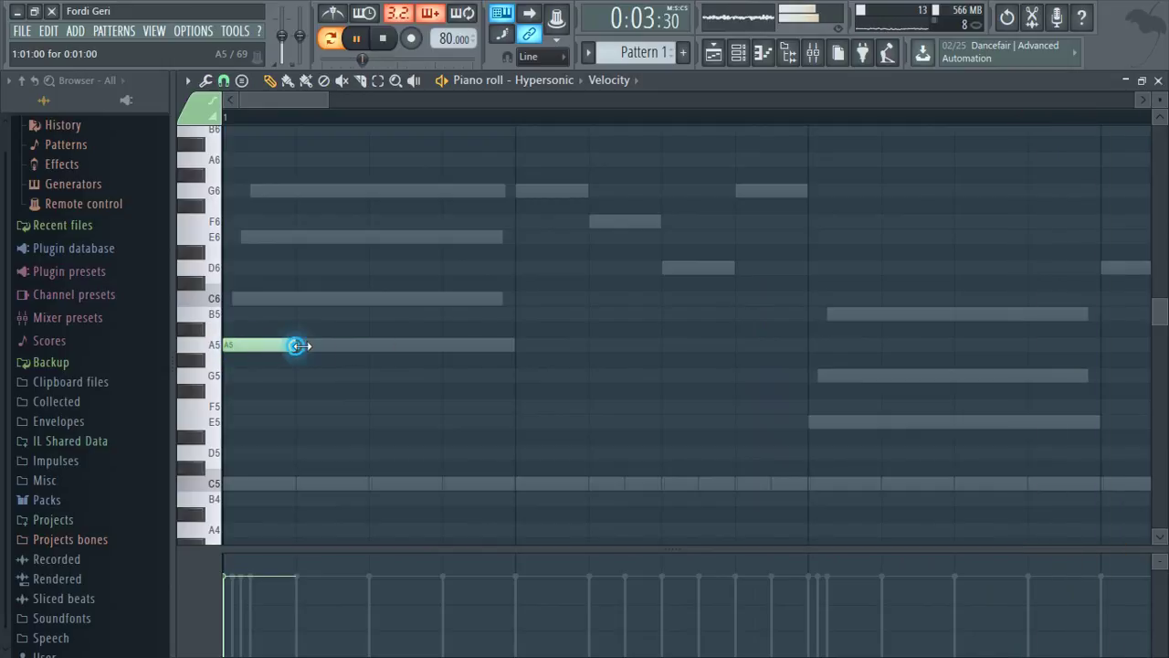
{"action": "left_click_drag", "start_coordinate": [294, 345], "coordinate": [447, 353]}
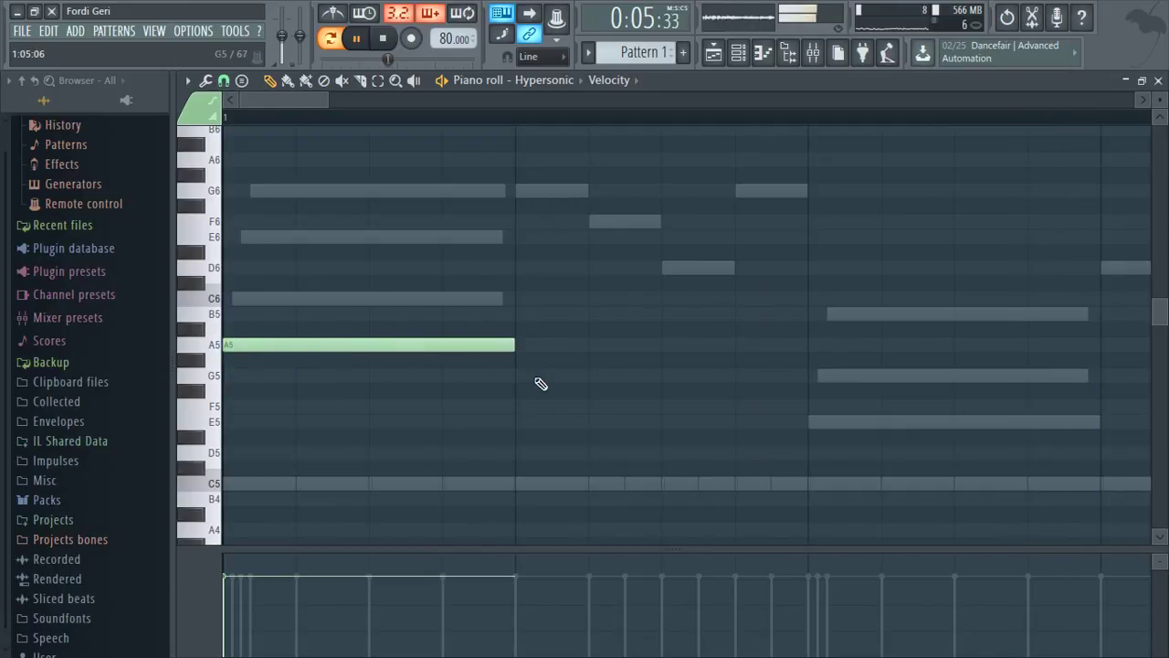
{"action": "left_click_drag", "start_coordinate": [512, 344], "coordinate": [790, 363]}
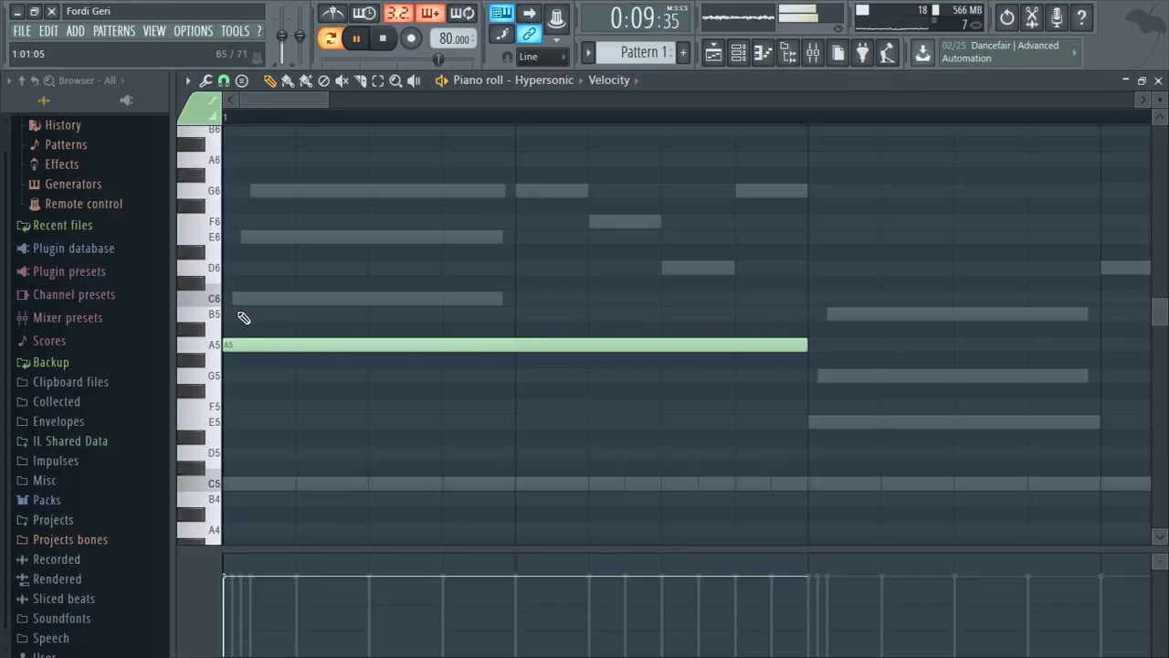
- Add C6, E6 and G6 at the start of bar 1, each half a bar long, to complete the first chord
{"action": "left_click", "coordinate": [236, 302]}
{"action": "left_click", "coordinate": [242, 238]}
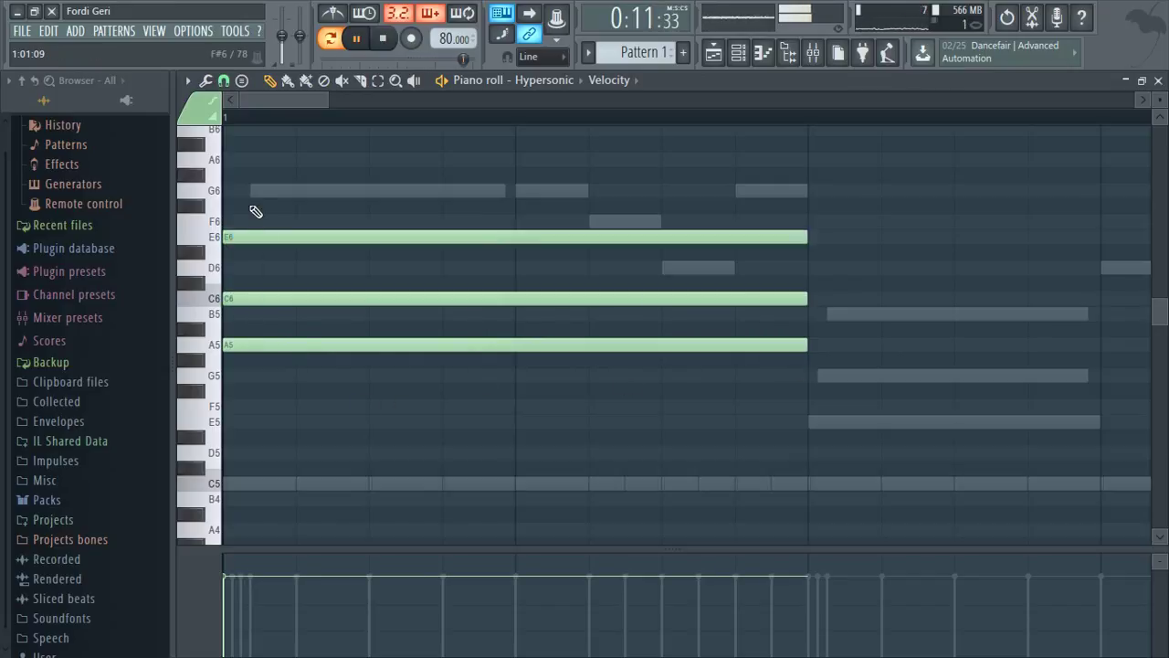
{"action": "left_click", "coordinate": [253, 190]}
{"action": "key", "text": "space"}
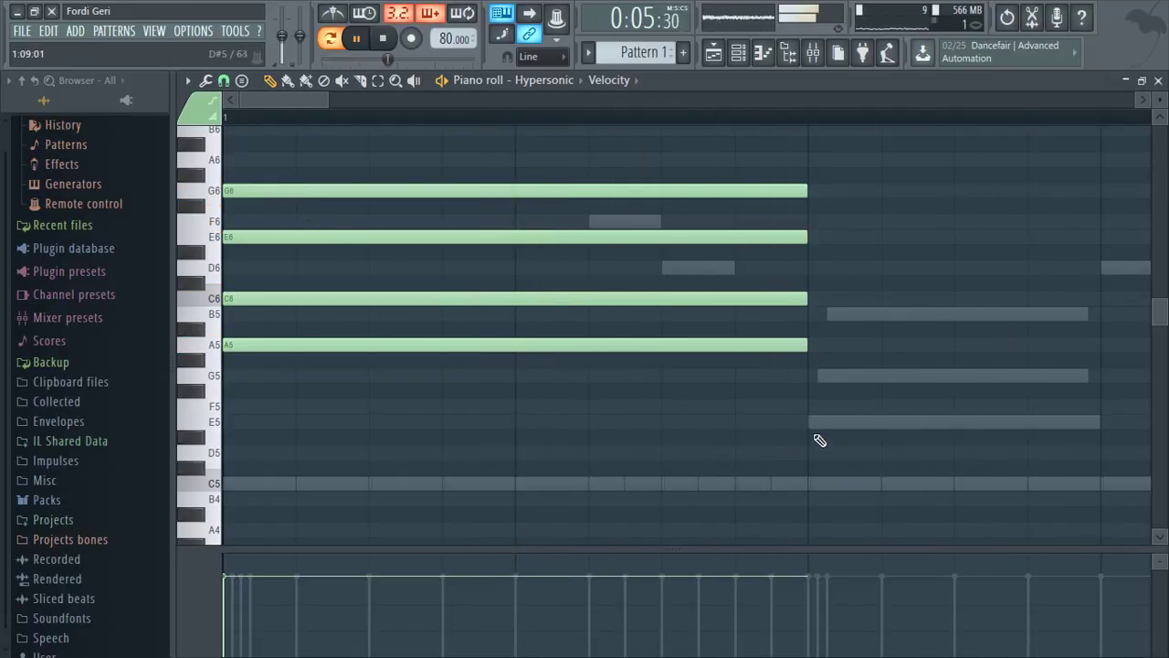
- Draw a half-bar chord of C5, E5, G5 and B5 starting in the middle of bar 1
{"action": "left_click", "coordinate": [817, 484]}
{"action": "left_click", "coordinate": [835, 421]}
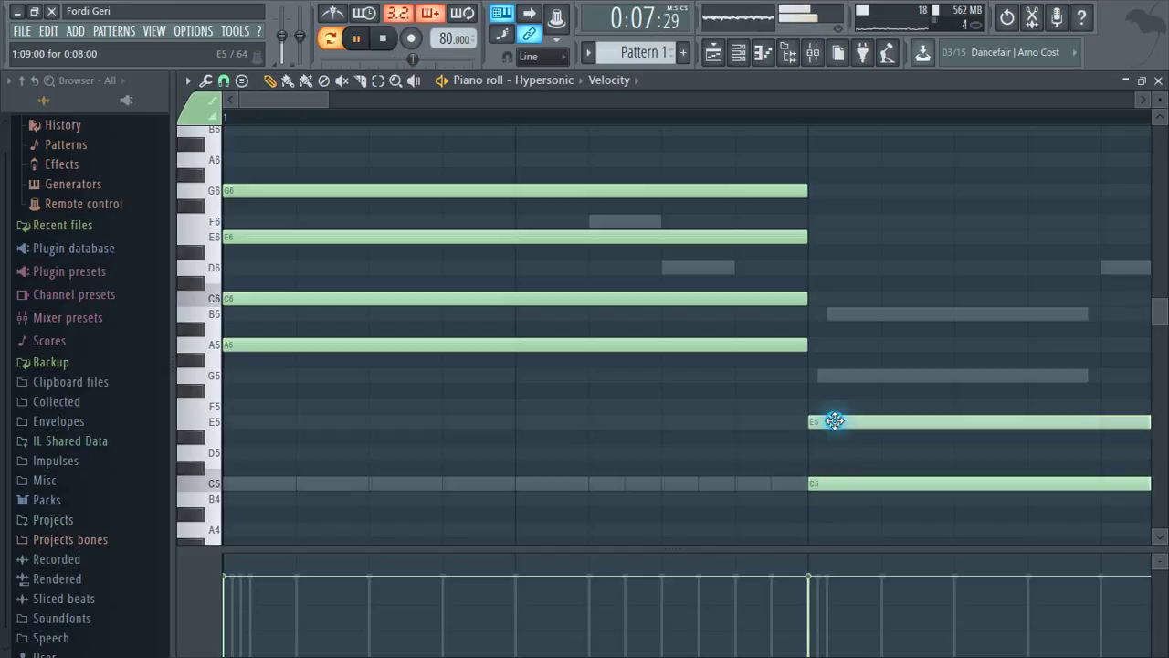
{"action": "left_click", "coordinate": [829, 362]}
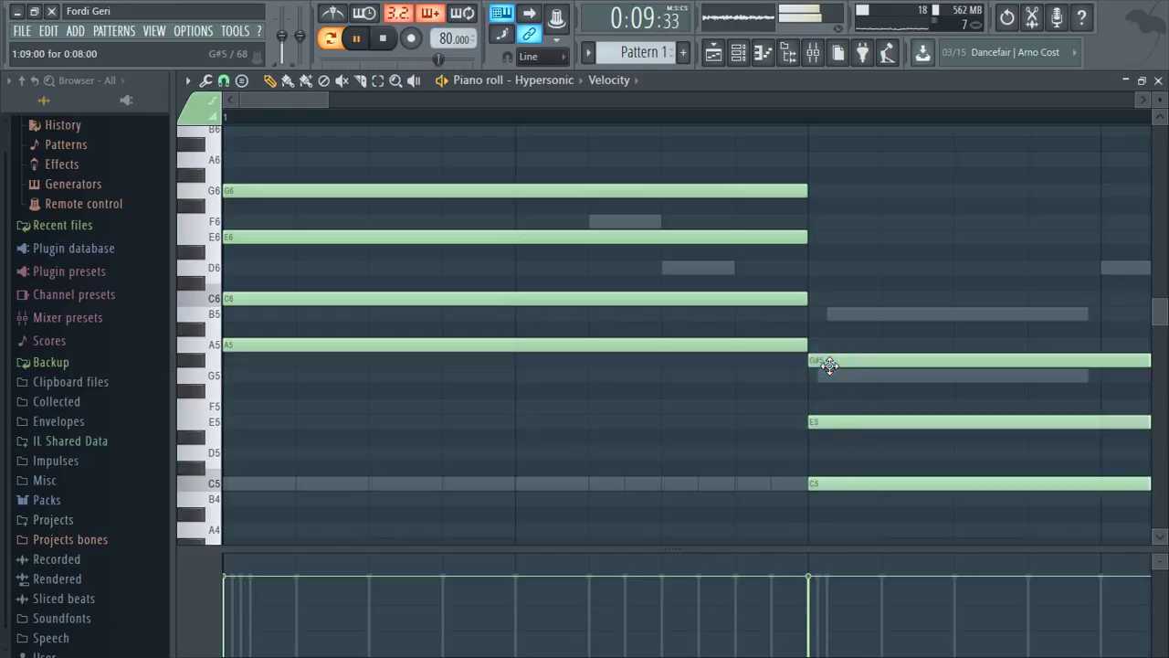
{"action": "left_click_drag", "start_coordinate": [828, 364], "coordinate": [831, 389]}
{"action": "left_click", "coordinate": [817, 315]}
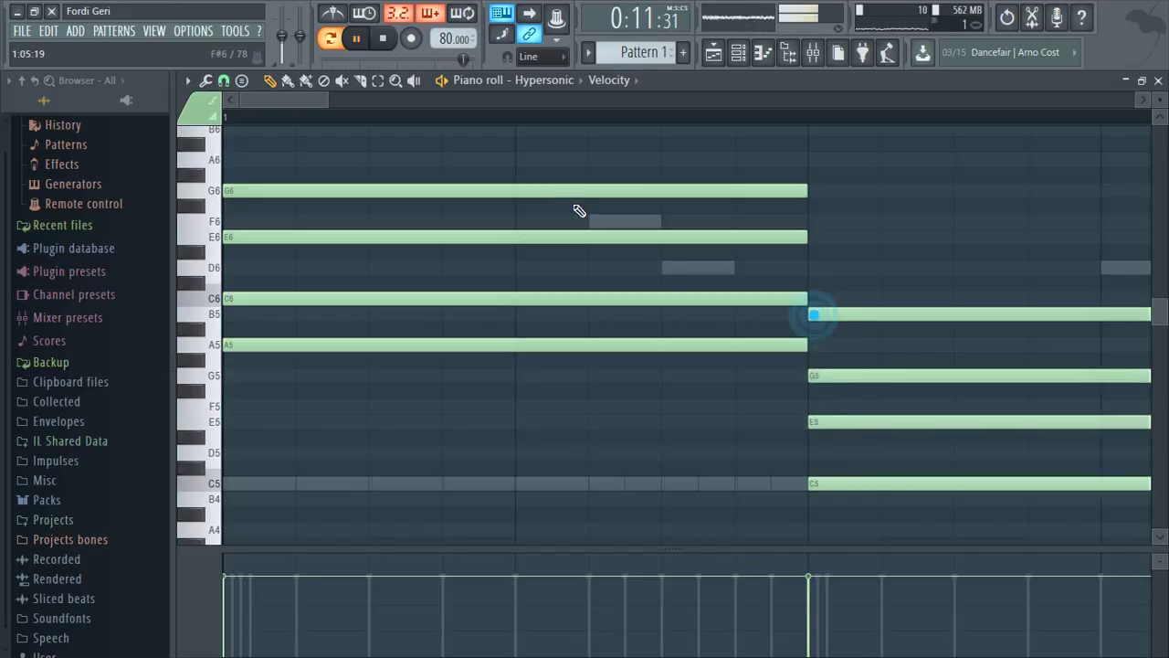
- Draw a half-bar chord of F5, A5, C6 and E6 at the start of bar 2
{"action": "left_click_drag", "start_coordinate": [292, 102], "coordinate": [399, 119]}
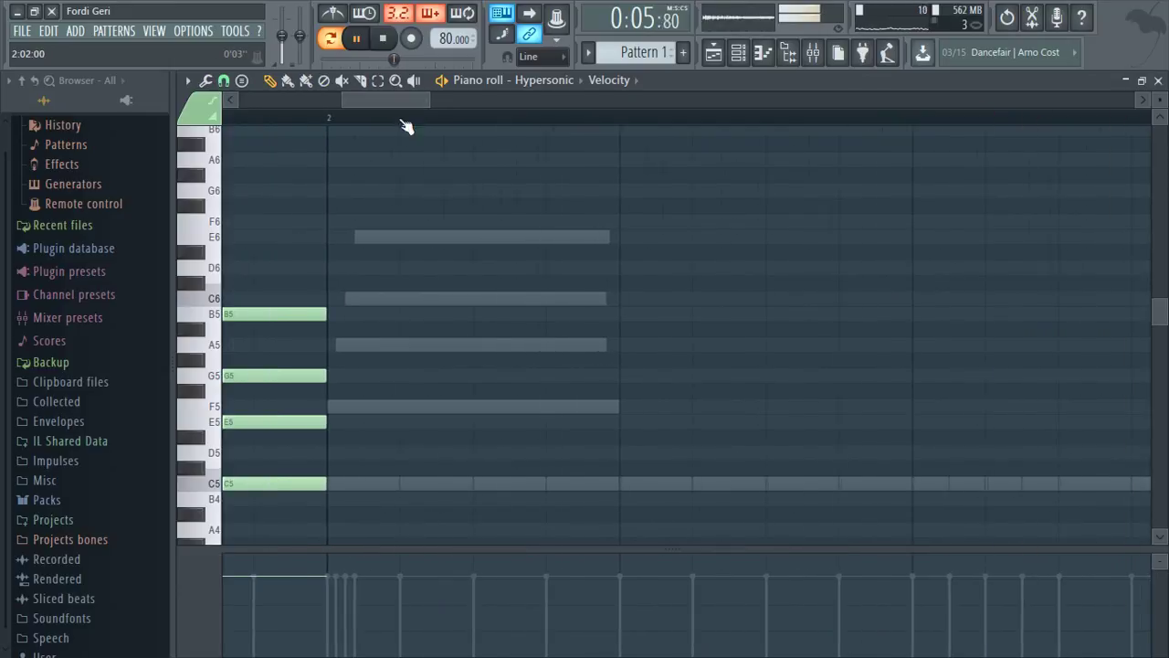
{"action": "left_click", "coordinate": [336, 406]}
{"action": "left_click", "coordinate": [351, 344]}
{"action": "left_click", "coordinate": [362, 299]}
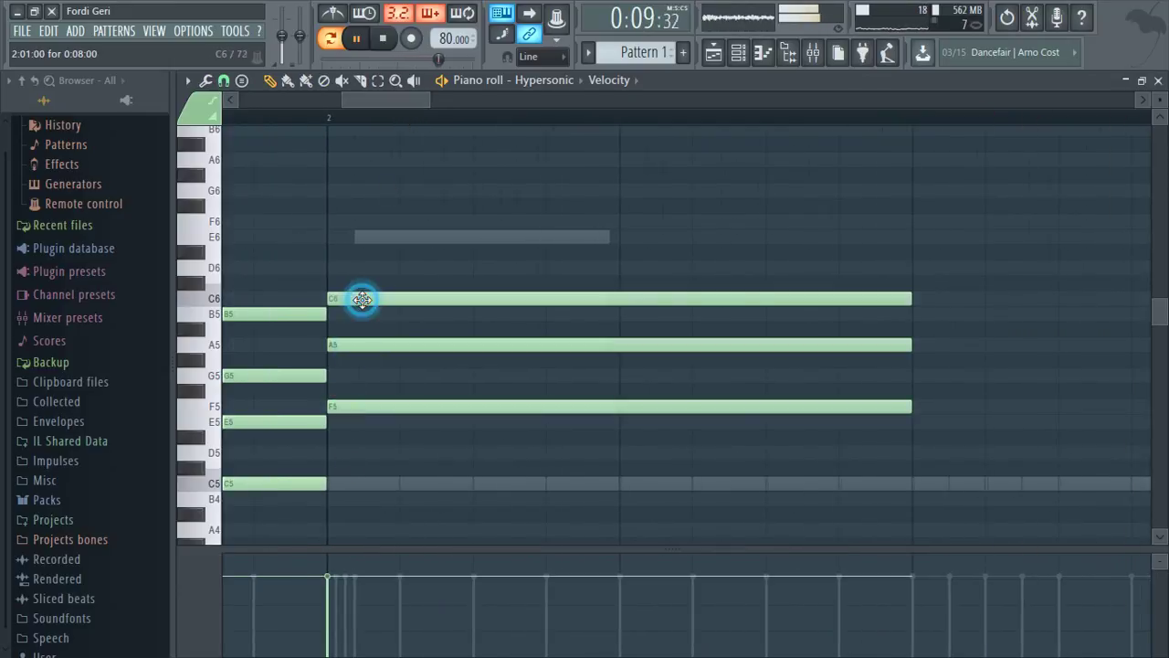
{"action": "left_click", "coordinate": [409, 240]}
{"action": "left_click_drag", "start_coordinate": [408, 235], "coordinate": [358, 235]}
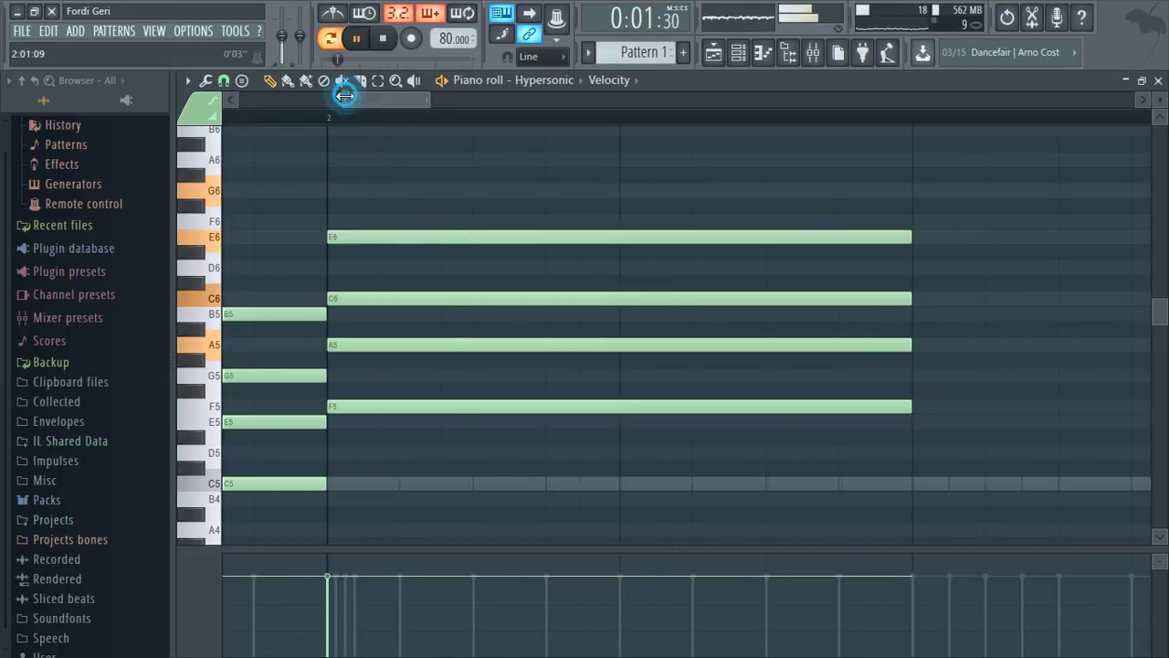
- Stop playback, delete the C5 note from the second chord of bar 1, and play the pattern again
{"action": "left_click_drag", "start_coordinate": [345, 93], "coordinate": [226, 92]}
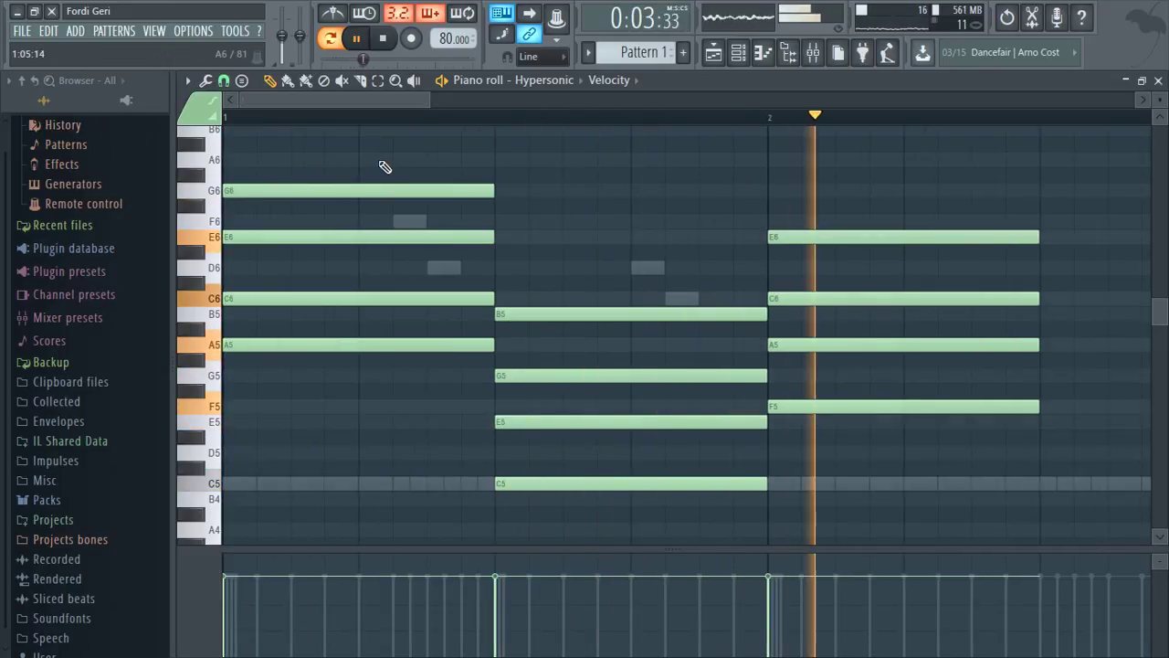
{"action": "key", "text": "space"}
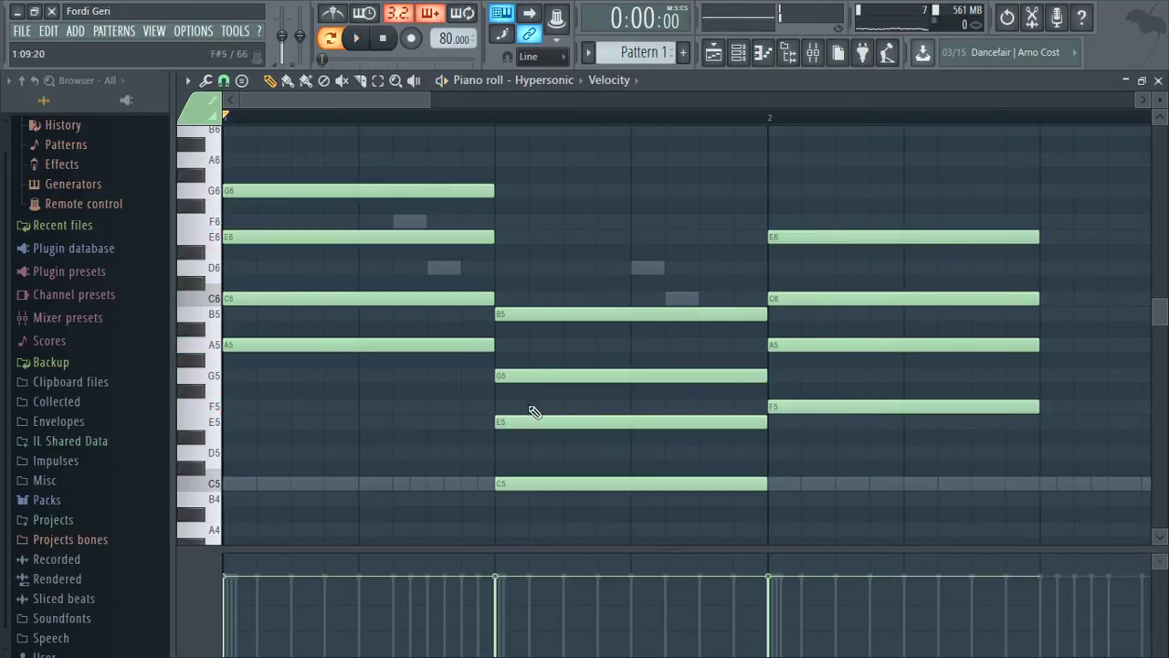
{"action": "right_click", "coordinate": [554, 484]}
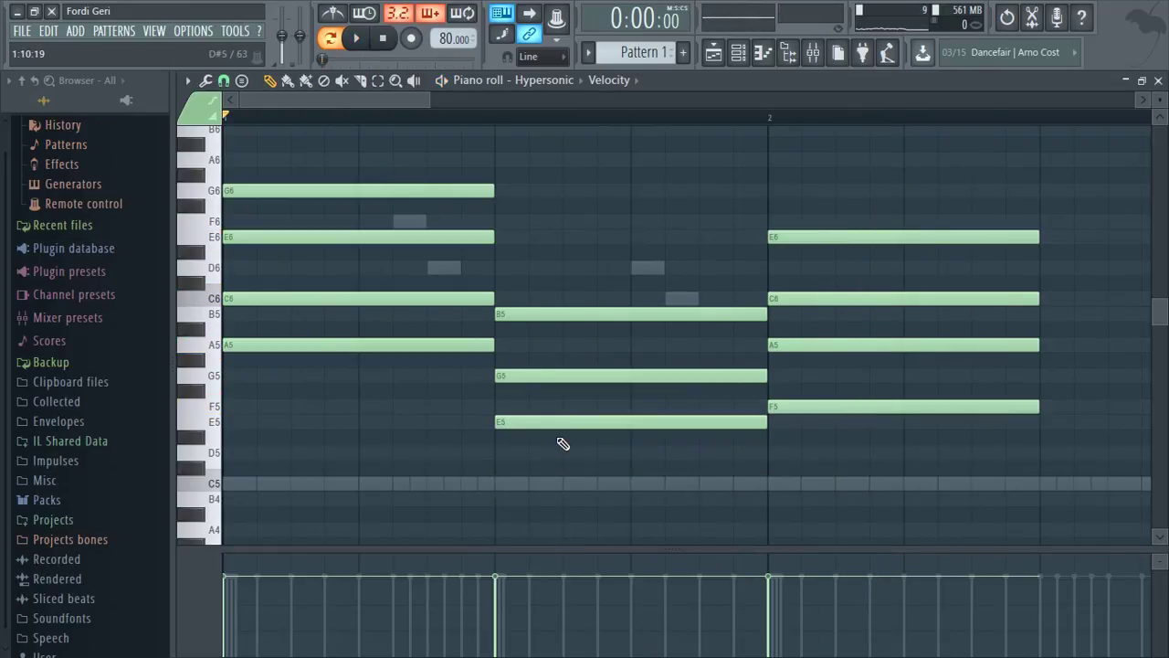
{"action": "key", "text": "space"}
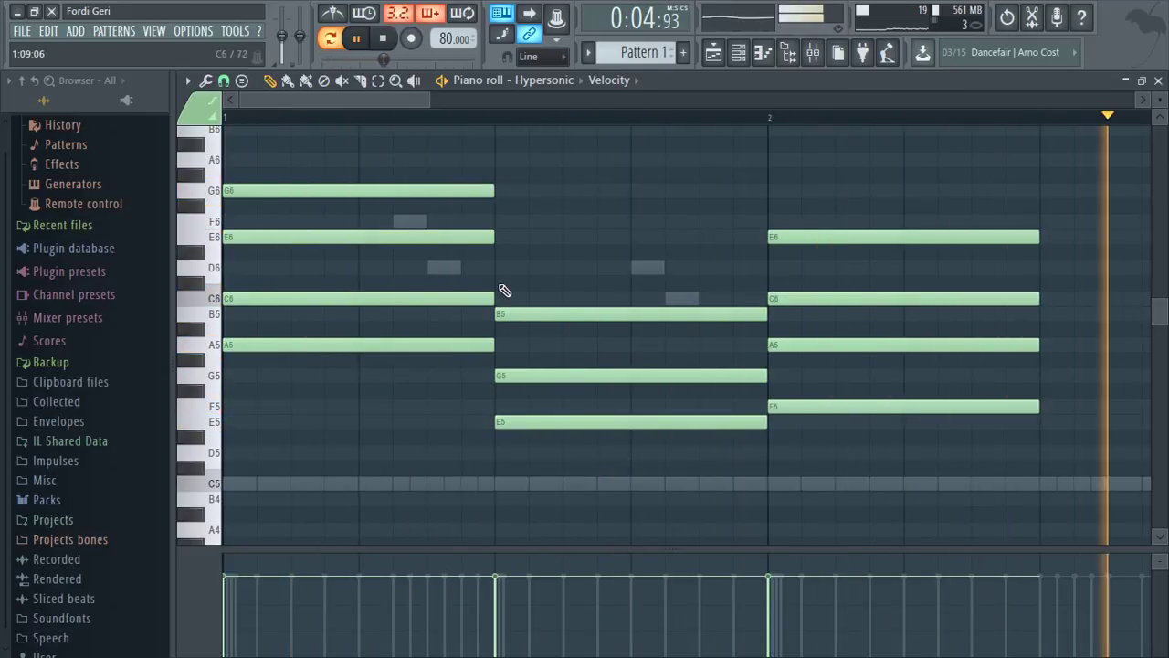
- Duplicate the F5, A5, C6, E6 chord into the second half of bar 2
{"action": "left_click_drag", "start_coordinate": [426, 105], "coordinate": [710, 102]}
{"action": "left_click_drag", "start_coordinate": [481, 419], "coordinate": [491, 231]}
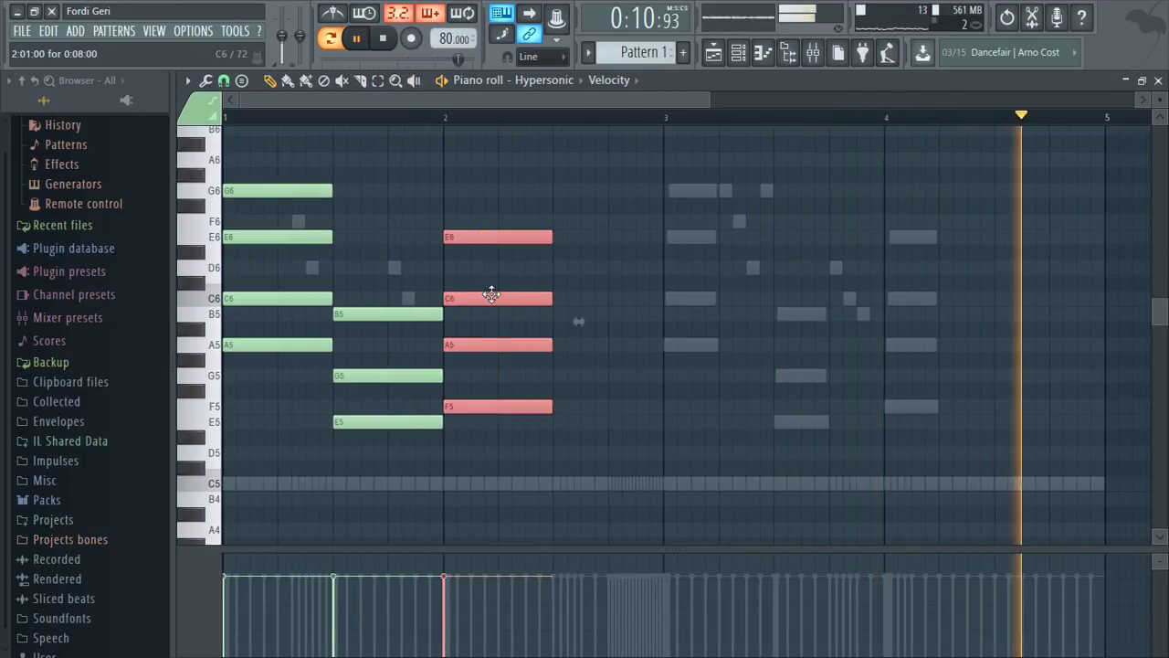
{"action": "key", "text": "ctrl+b"}
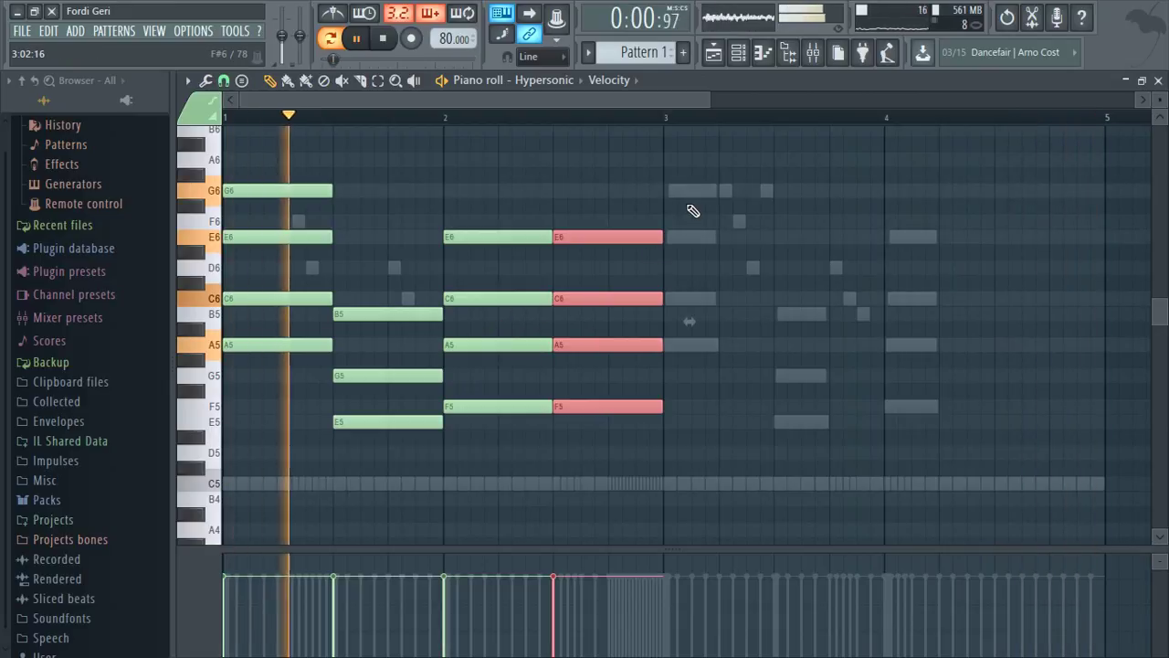
- Select all the chords in bars 1 and 2 and duplicate them into bars 3 and 4
{"action": "left_click_drag", "start_coordinate": [718, 170], "coordinate": [233, 425]}
{"action": "left_click", "coordinate": [243, 420], "text": "ctrl"}
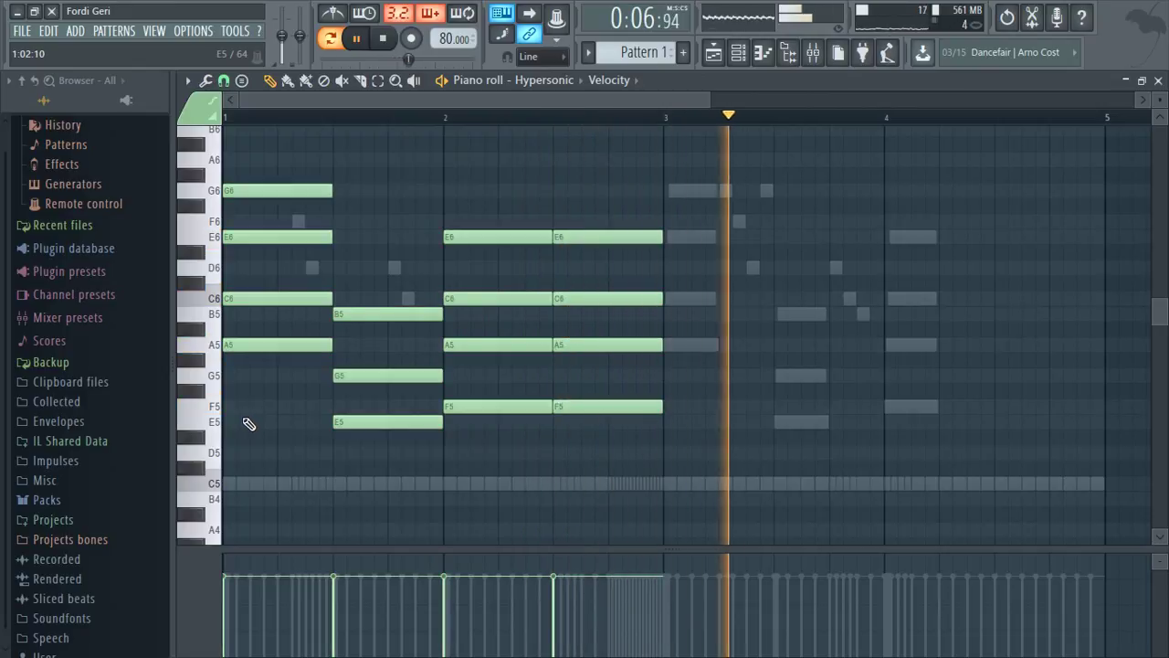
{"action": "key", "text": "ctrl+a"}
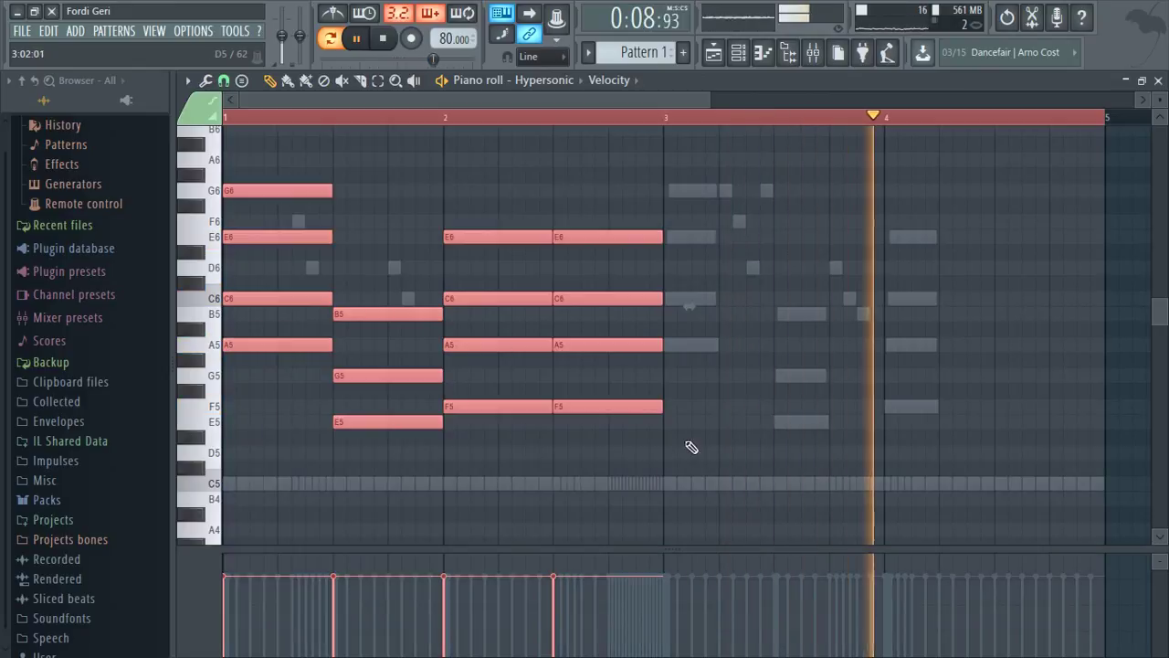
{"action": "key", "text": "ctrl+d"}
{"action": "left_click_drag", "start_coordinate": [576, 520], "coordinate": [212, 227]}
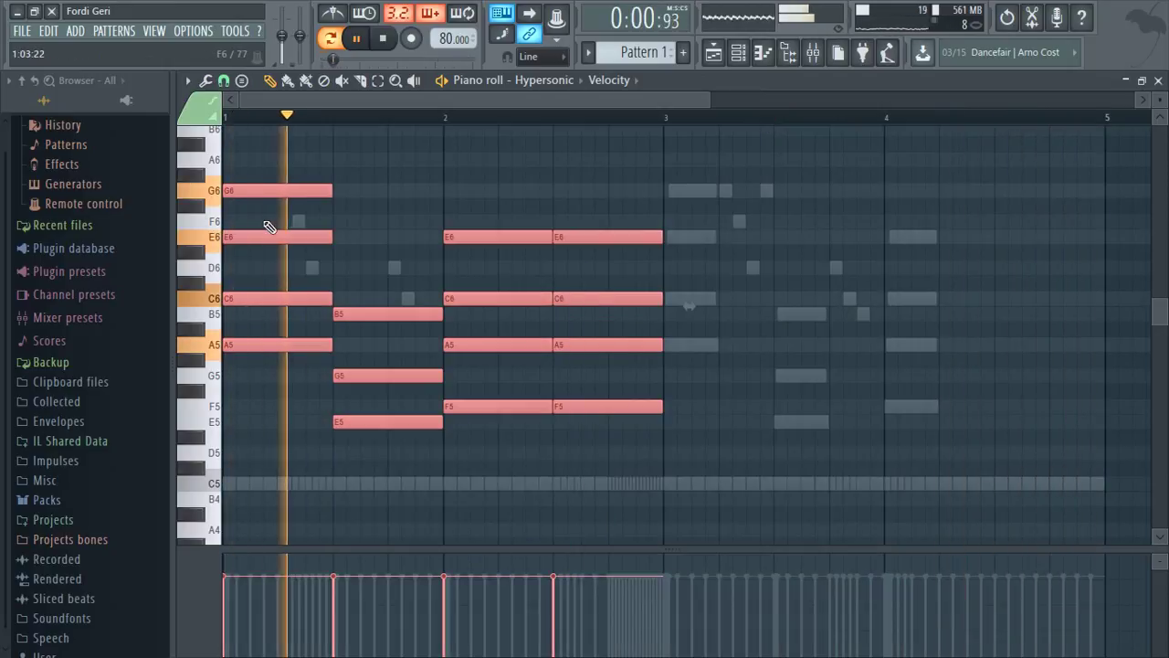
{"action": "key", "text": "ctrl+b"}
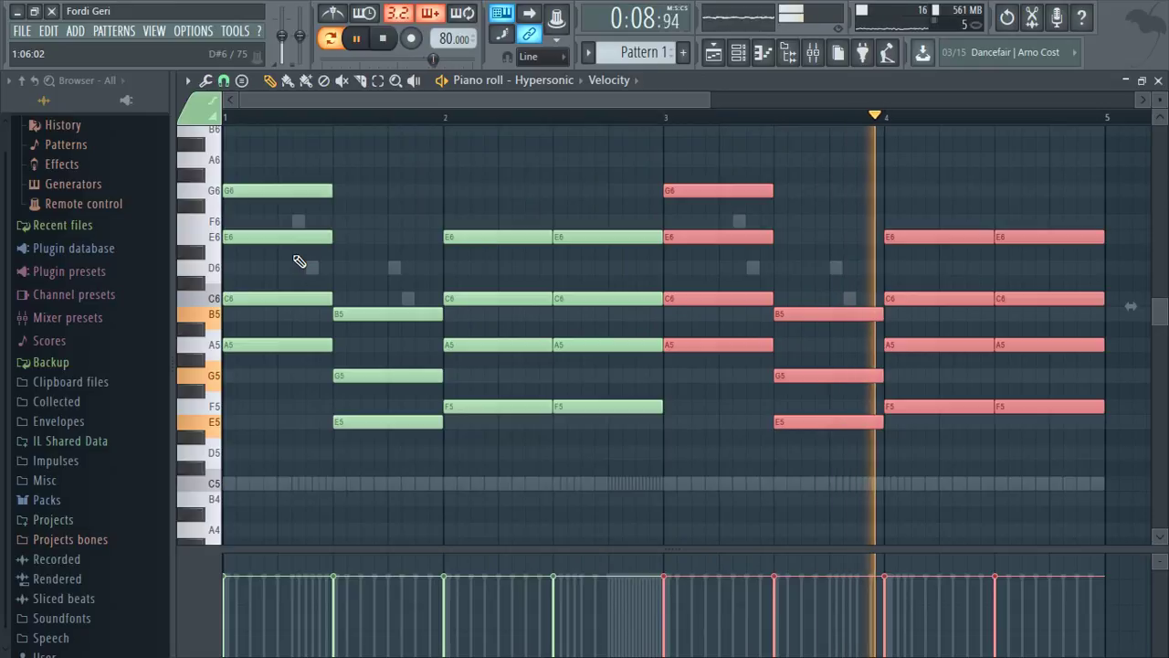
- Transpose all the Hypersonic chords in bars 1 to 4 down one octave and close the piano roll
{"action": "key", "text": "ctrl+Down"}
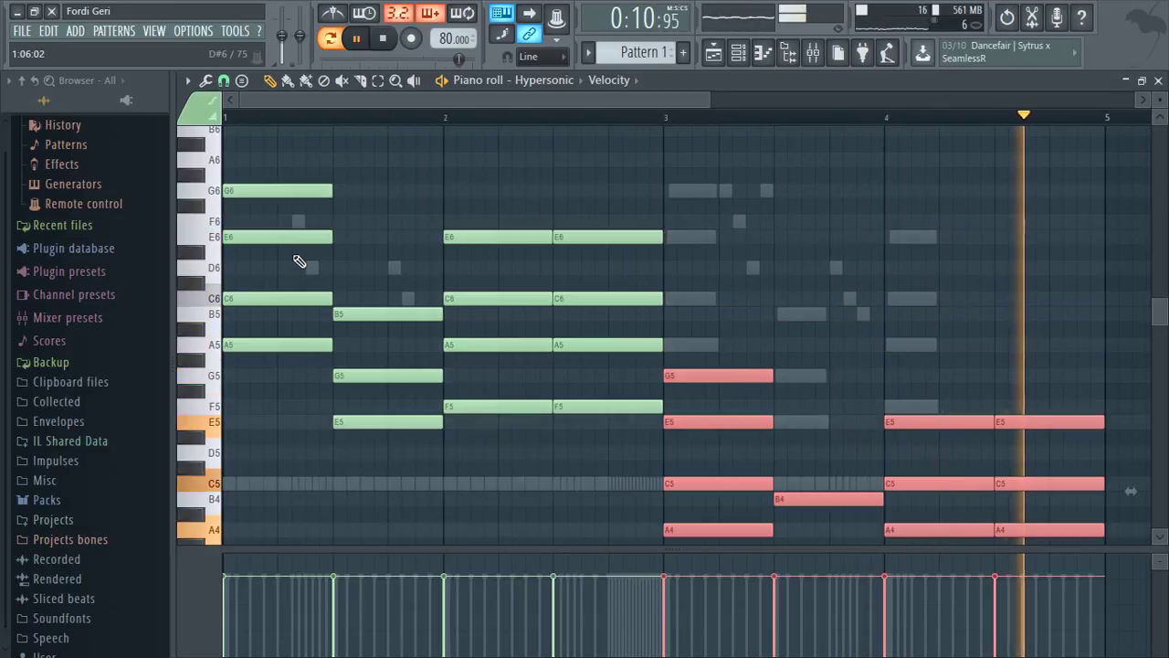
{"action": "key", "text": "ctrl+Up"}
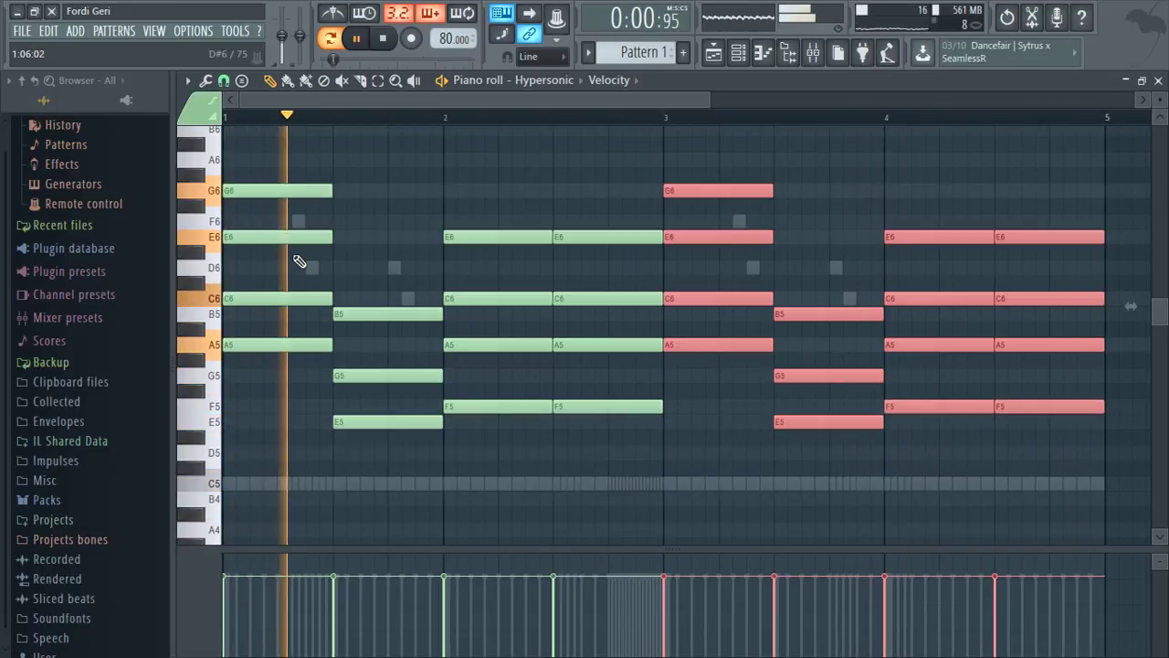
{"action": "mouse_move", "coordinate": [270, 128]}
{"action": "left_mouse_down"}
{"action": "mouse_move", "coordinate": [905, 509]}
{"action": "mouse_move", "coordinate": [1114, 560]}
{"action": "left_mouse_up"}
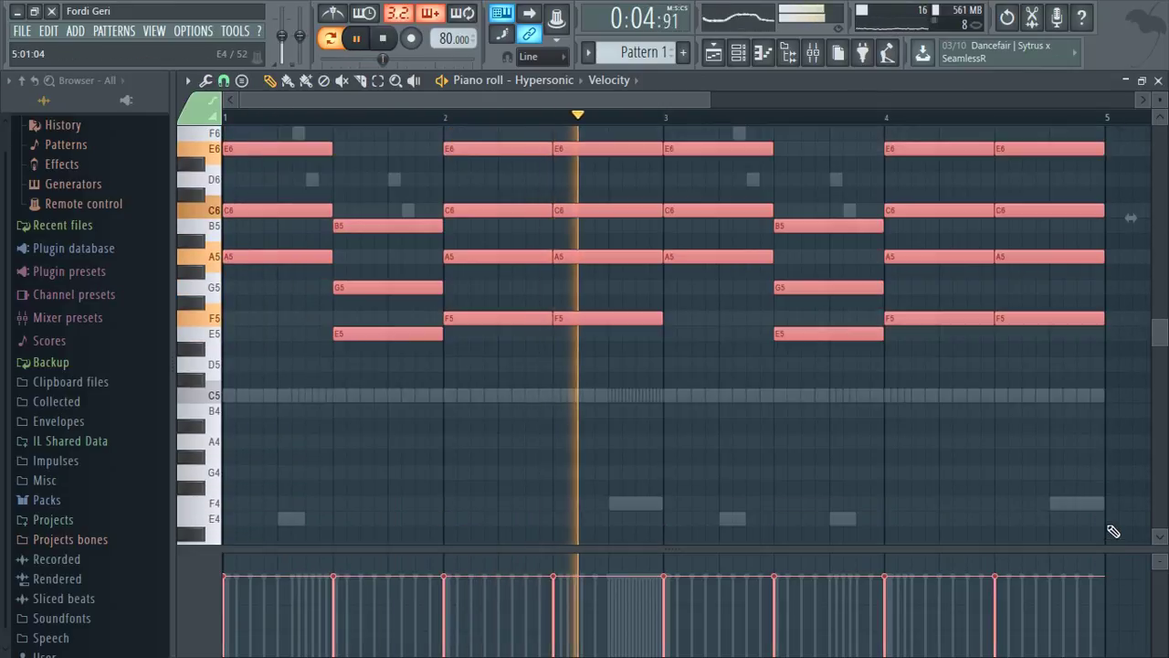
{"action": "key", "text": "ctrl+Down"}
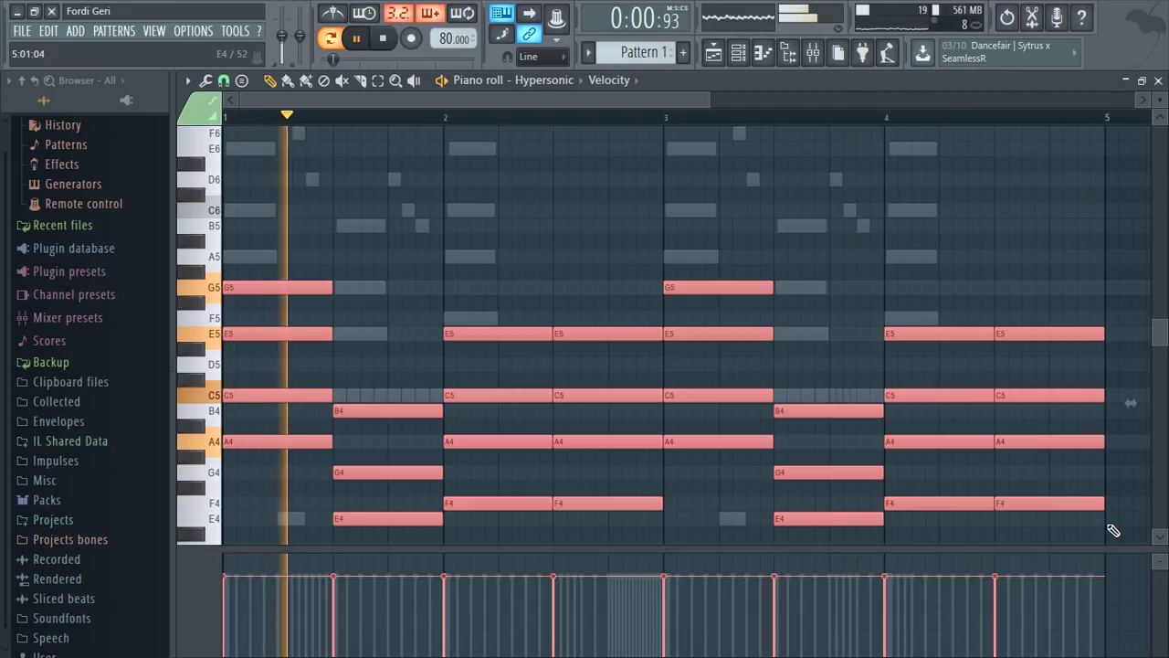
{"action": "left_click", "coordinate": [1160, 80]}
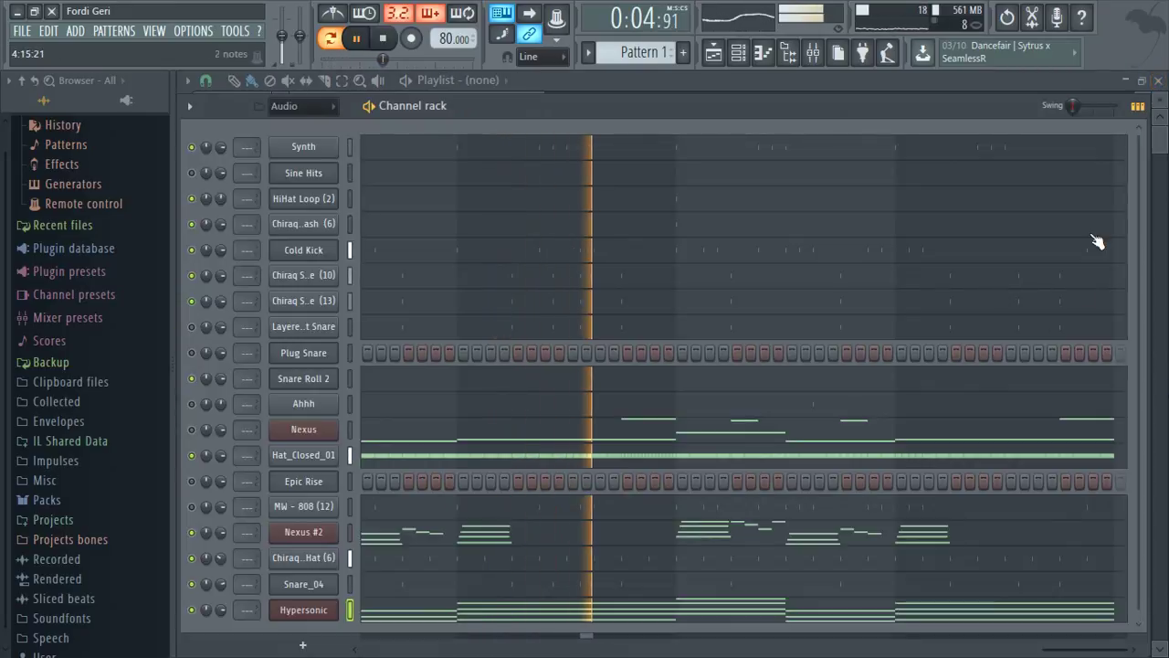
- Unmute the MW - 808 (12) channel, open its piano roll, and audition its notes with playback stopped
{"action": "left_click", "coordinate": [193, 506]}
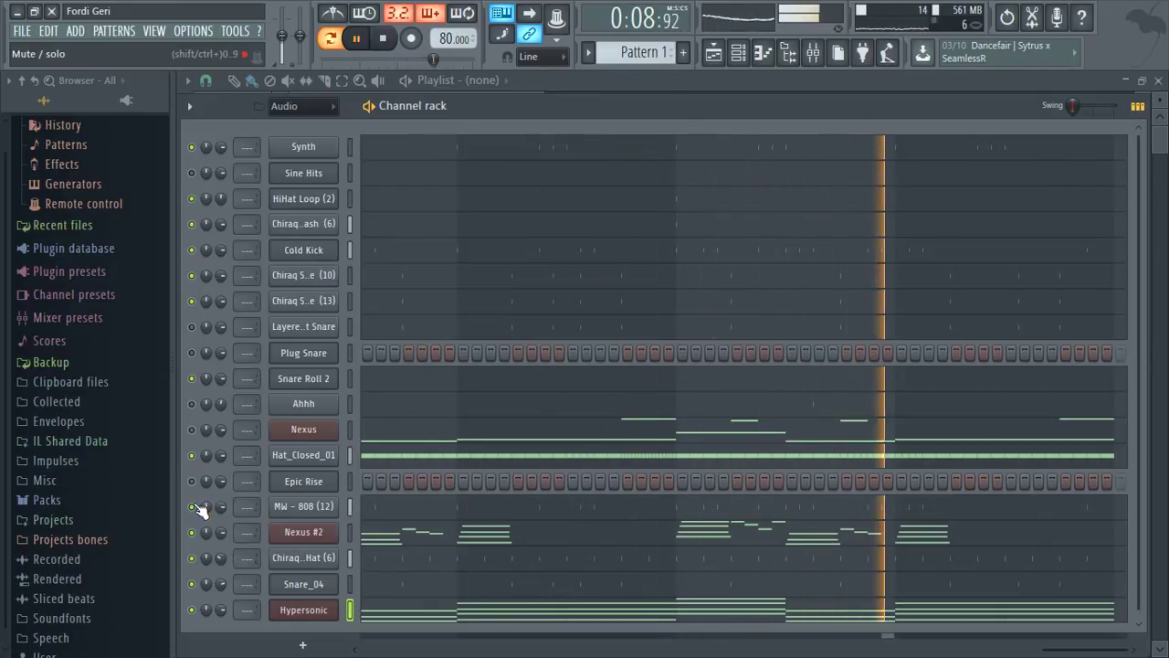
{"action": "left_click", "coordinate": [485, 508]}
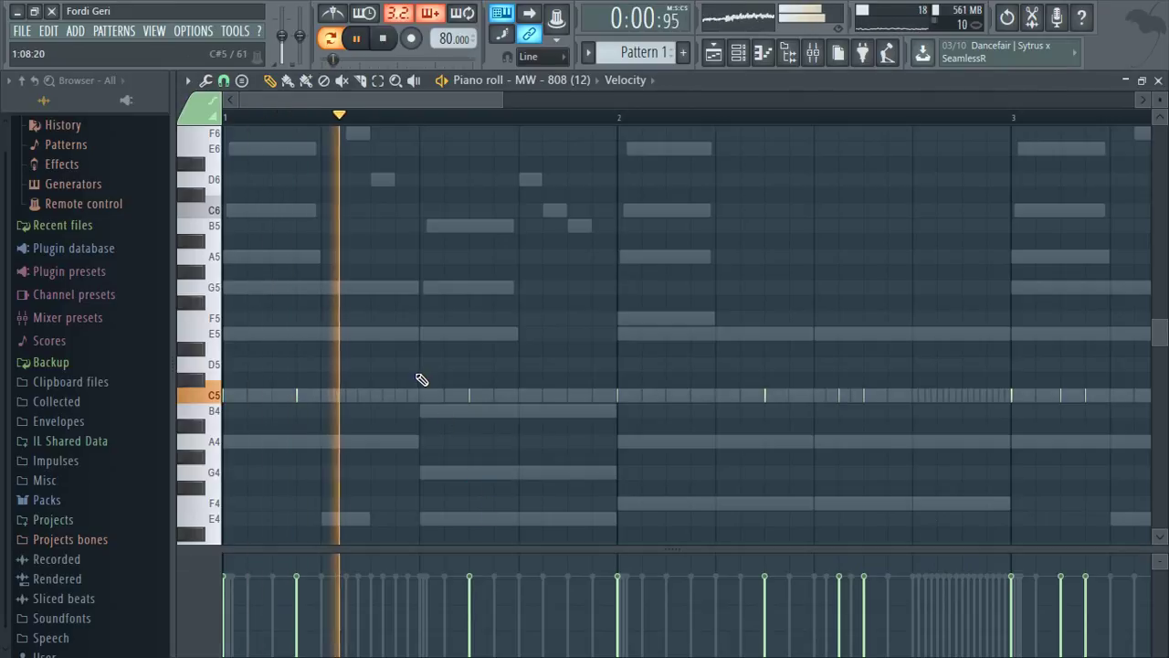
{"action": "key", "text": "space"}
{"action": "key", "text": "x"}
{"action": "key", "text": "c"}
{"action": "key", "text": "v"}
{"action": "key", "text": "v"}
{"action": "key", "text": "v"}
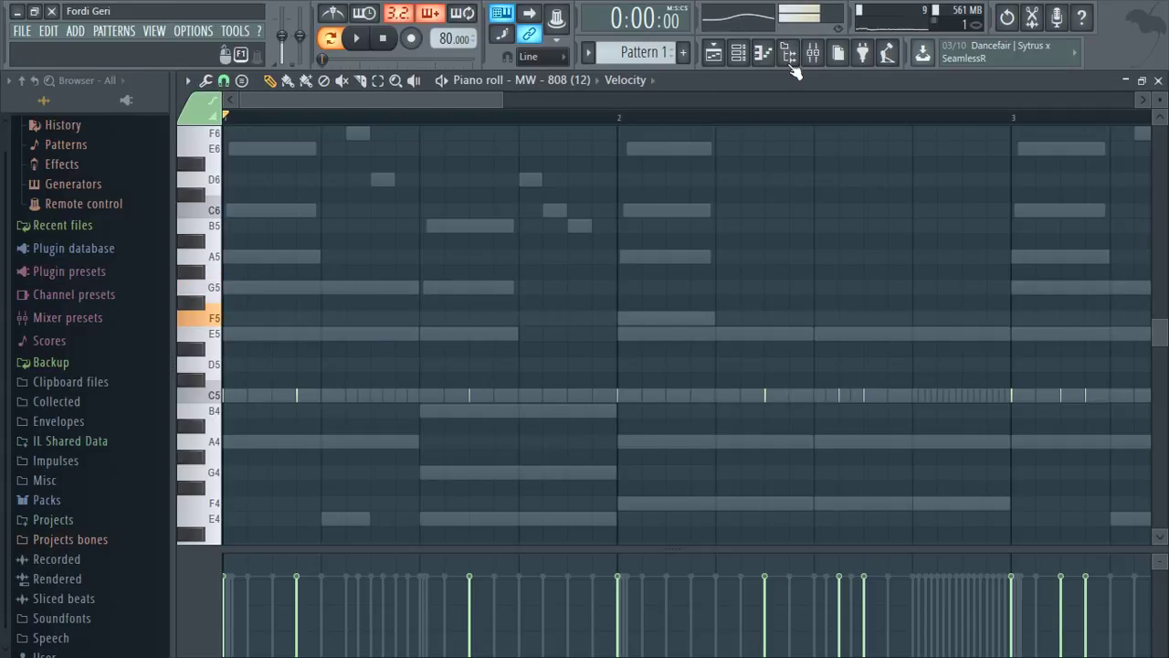
- Open the MW - 808 (12) channel's miscellaneous settings and raise its fine tune to about the middle of the positive range, auditioning F5 and D5
{"action": "left_click", "coordinate": [738, 52]}
{"action": "key", "text": "v"}
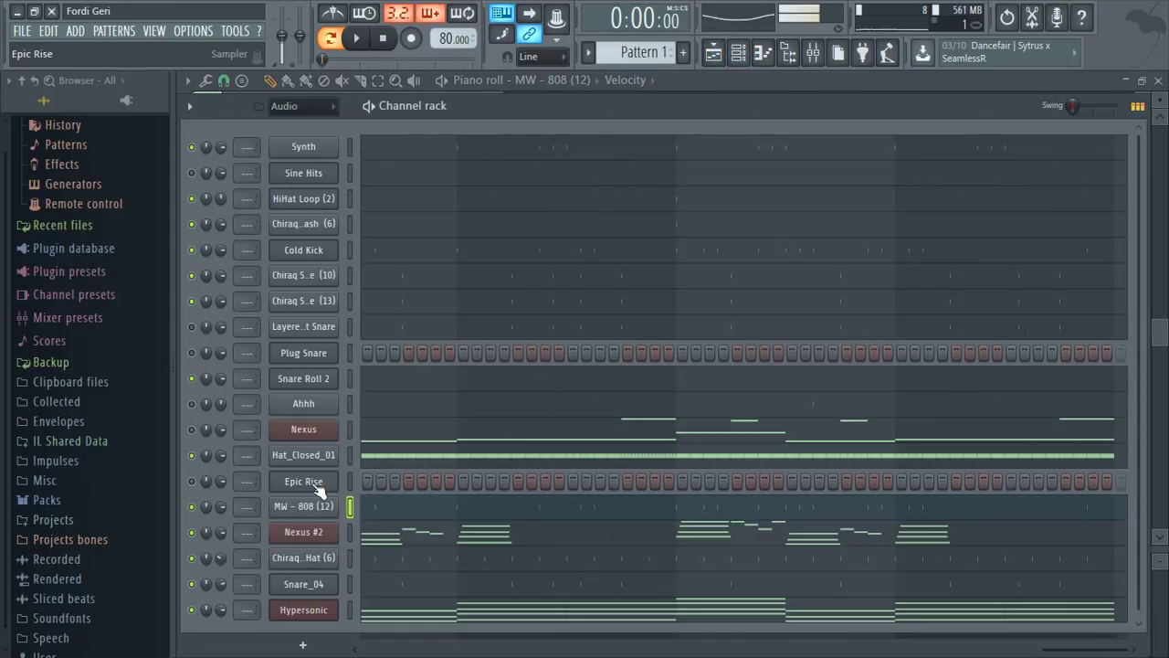
{"action": "left_click", "coordinate": [315, 508]}
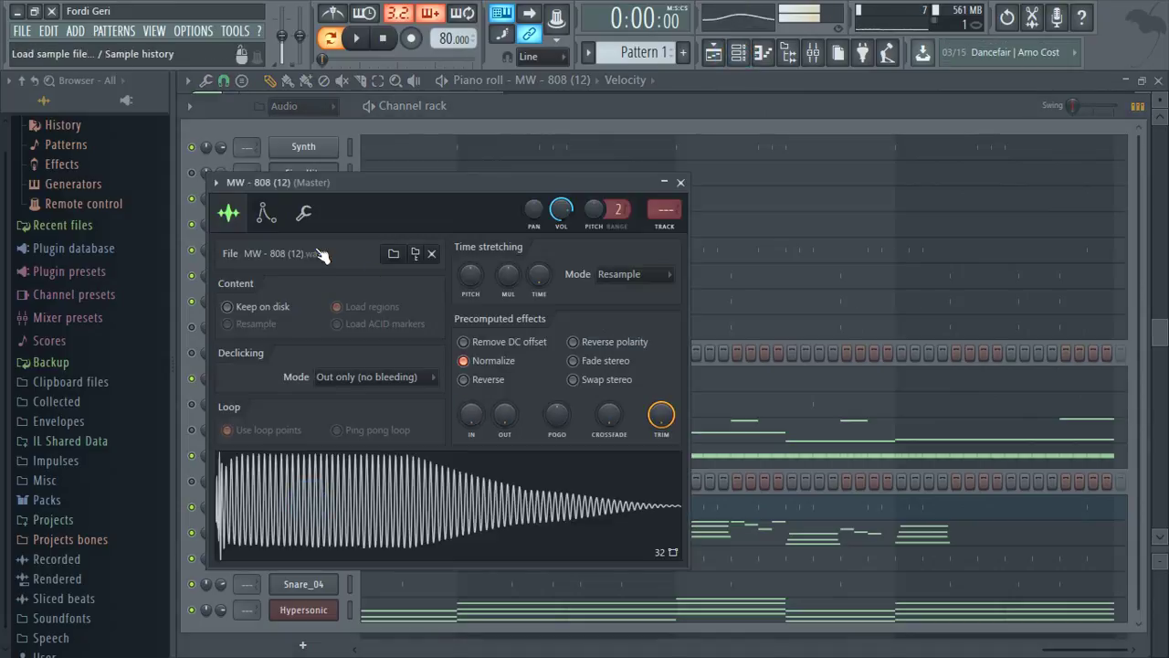
{"action": "left_click", "coordinate": [299, 207]}
{"action": "left_click_drag", "start_coordinate": [535, 470], "coordinate": [546, 471]}
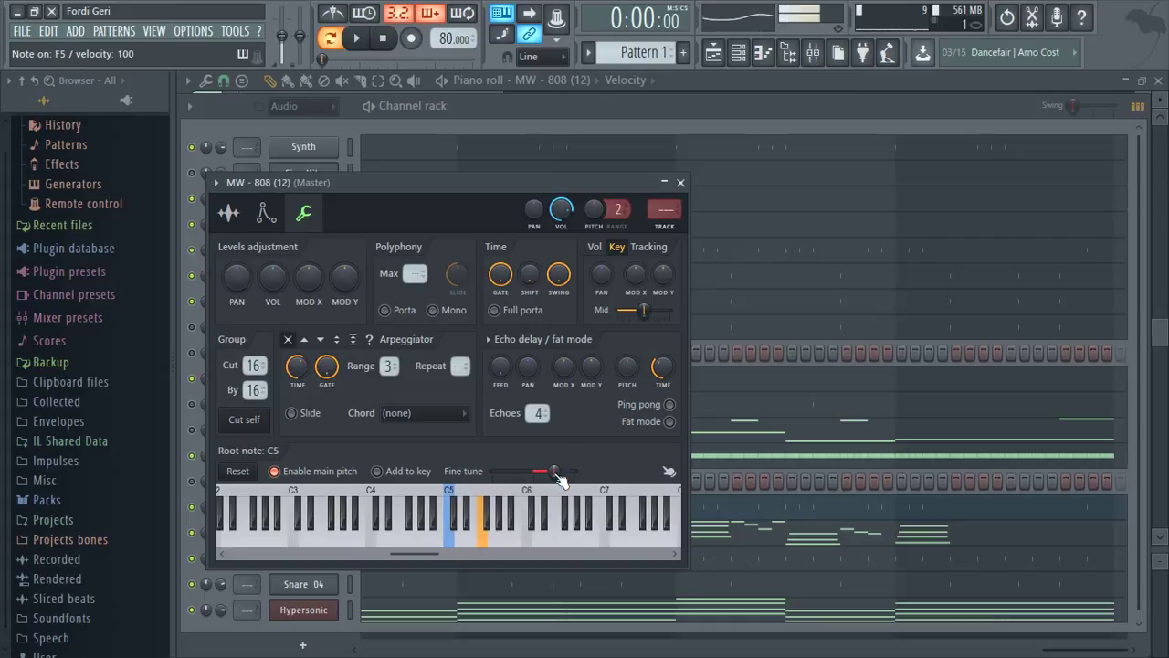
{"action": "key", "text": "v"}
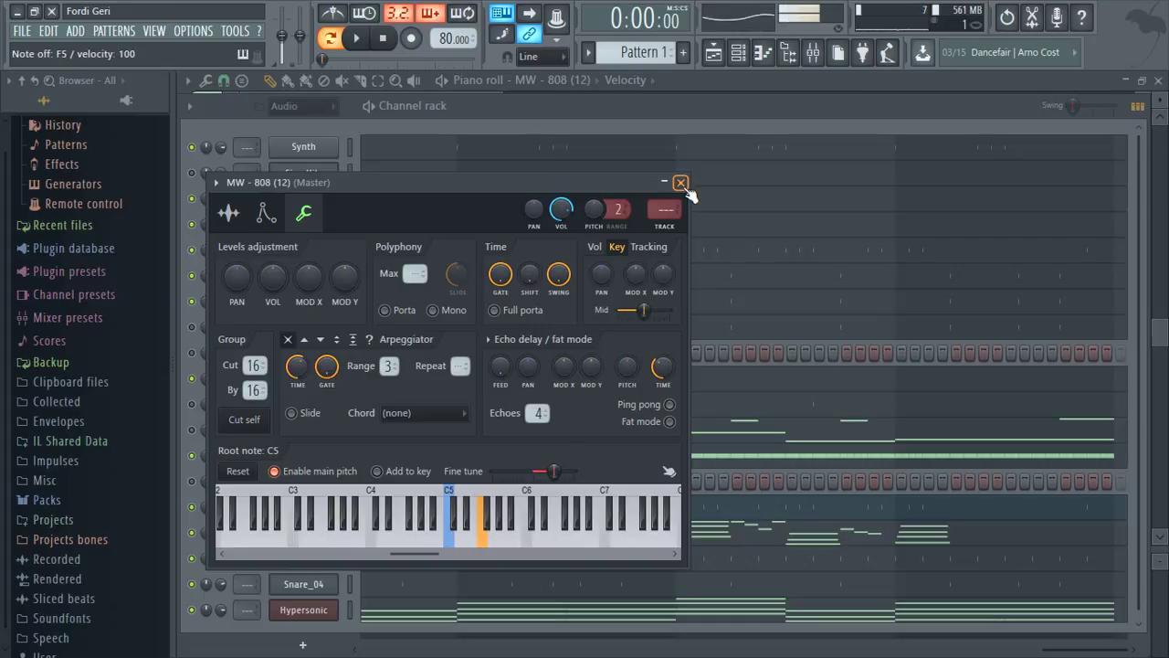
{"action": "key", "text": "c"}
{"action": "key", "text": "v"}
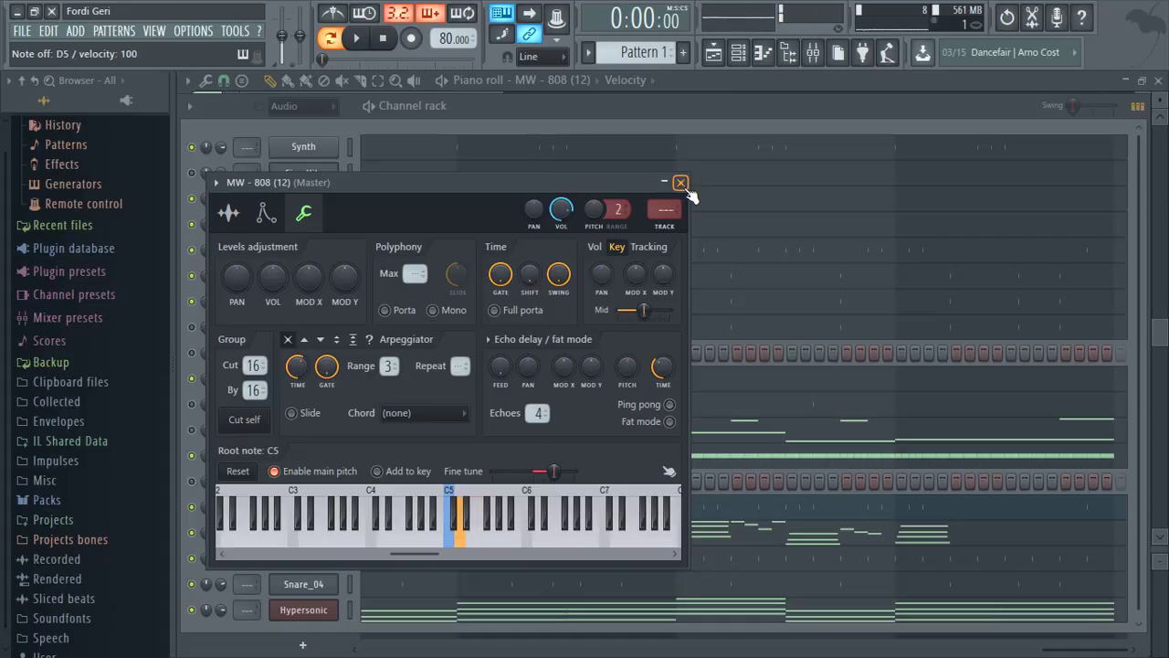
{"action": "key", "text": "v"}
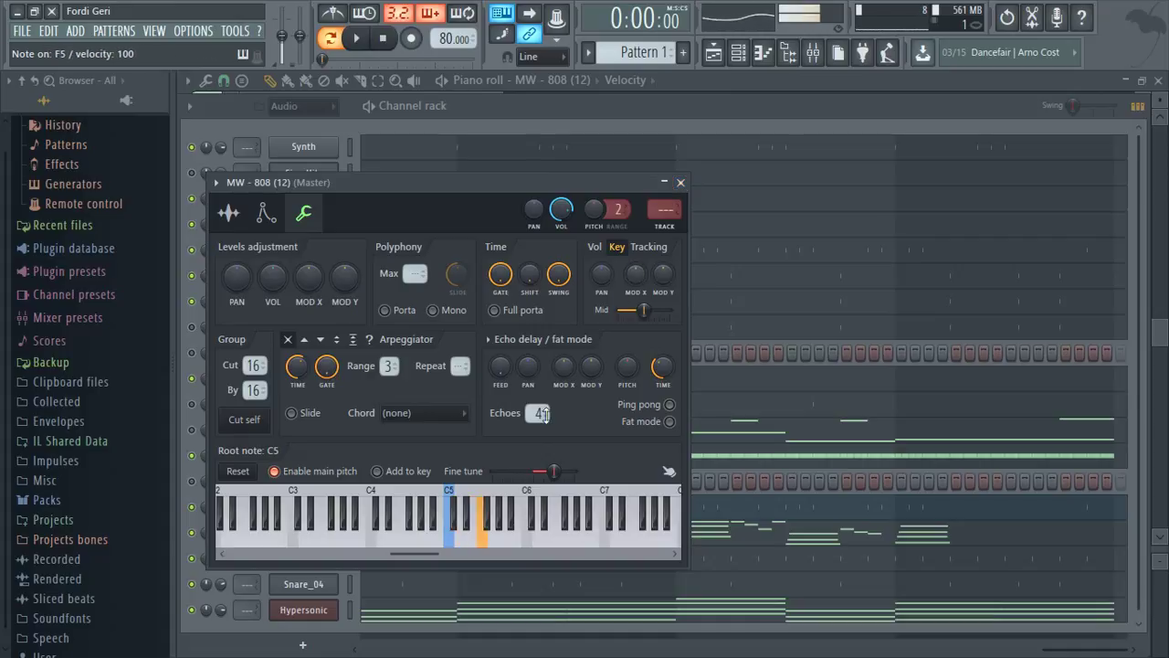
- Try raising the 808's fine tune almost to its maximum while auditioning F5 and D5
{"action": "left_click_drag", "start_coordinate": [540, 470], "coordinate": [581, 475]}
{"action": "key", "text": "v"}
{"action": "key", "text": "x"}
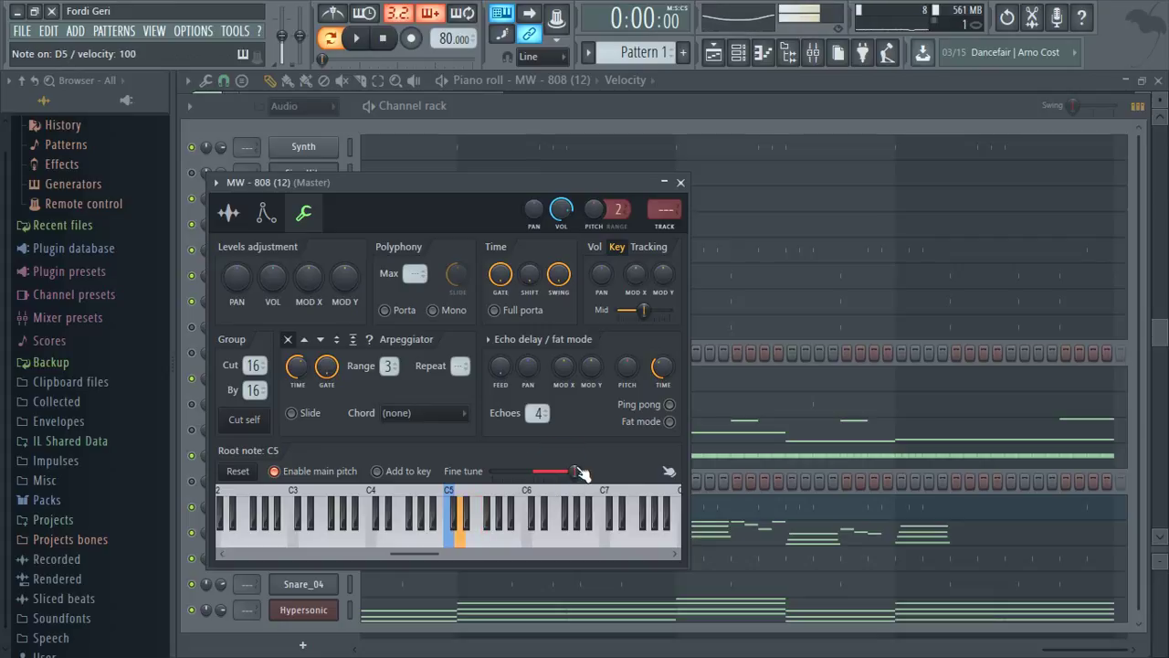
- Play the pattern briefly and compare the 808's pitch with it by auditioning single notes such as F5, F#5 and G5
{"action": "key", "text": "space"}
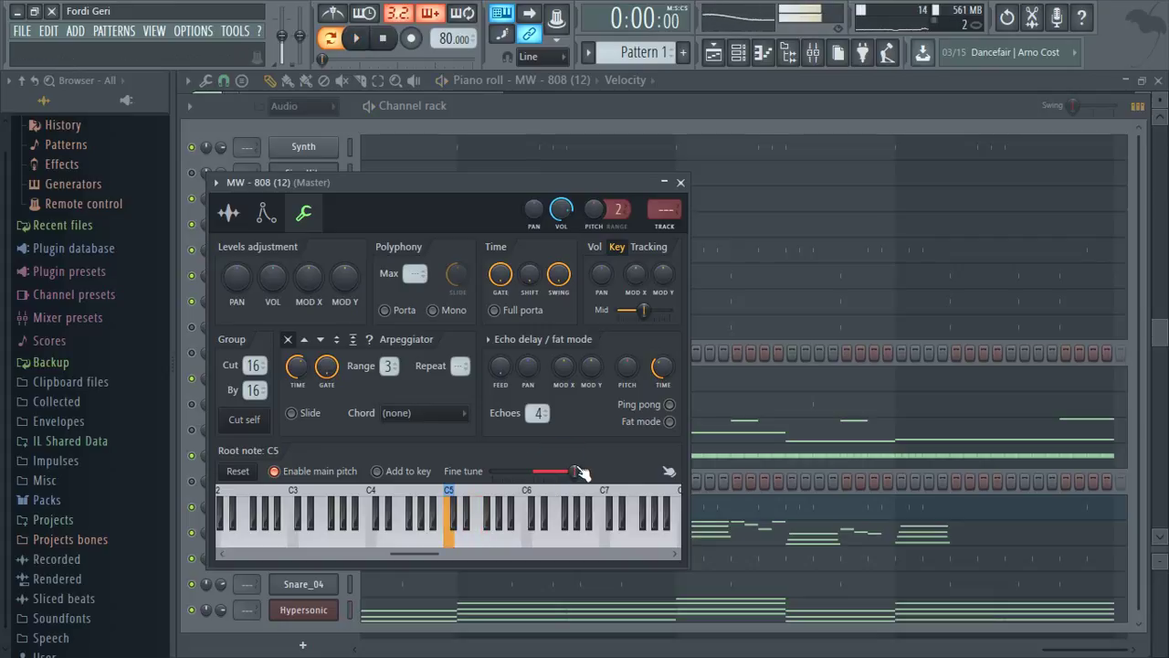
{"action": "key", "text": "v"}
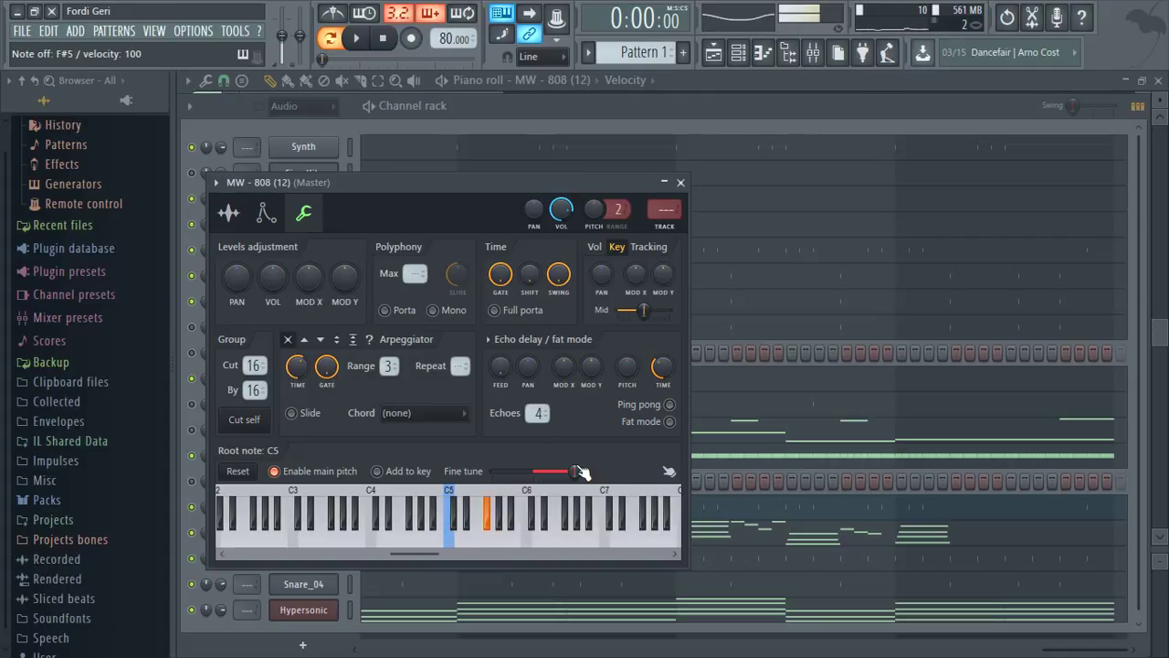
{"action": "key", "text": "n"}
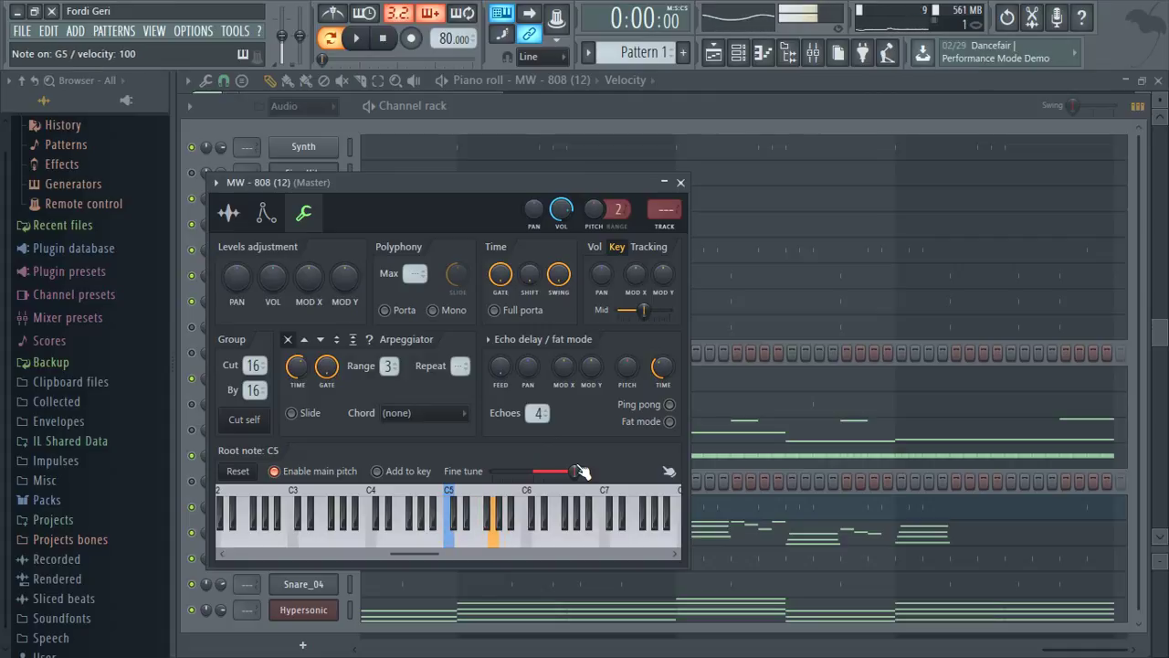
{"action": "key", "text": "b"}
{"action": "key", "text": "n"}
{"action": "key", "text": "w"}
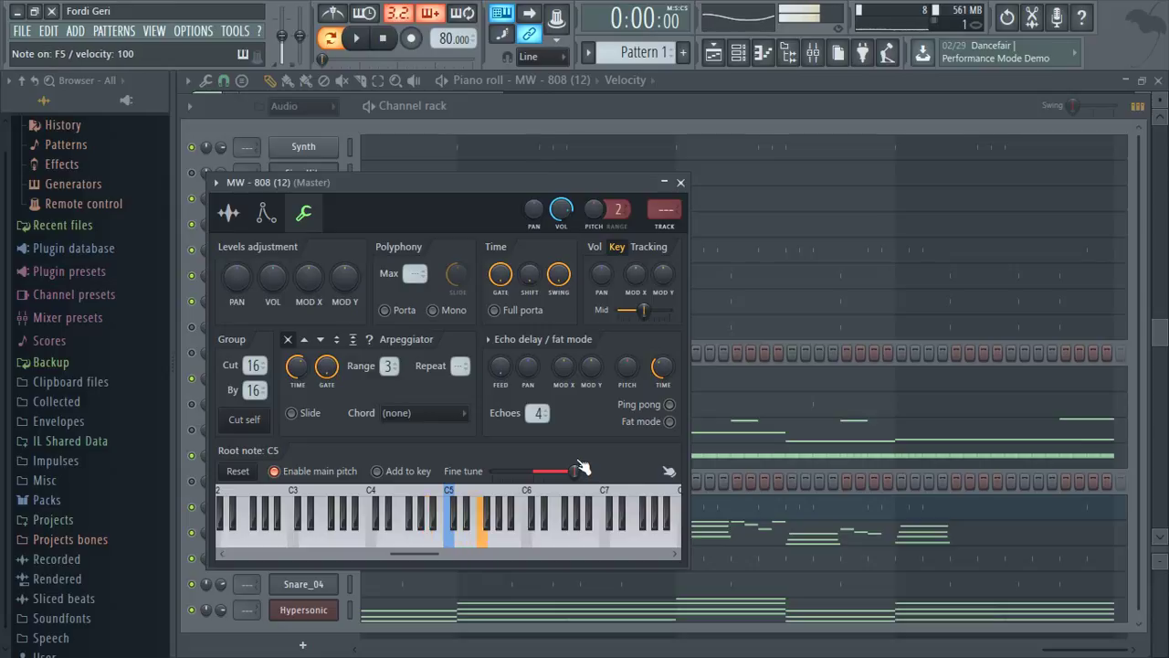
{"action": "key", "text": "space"}
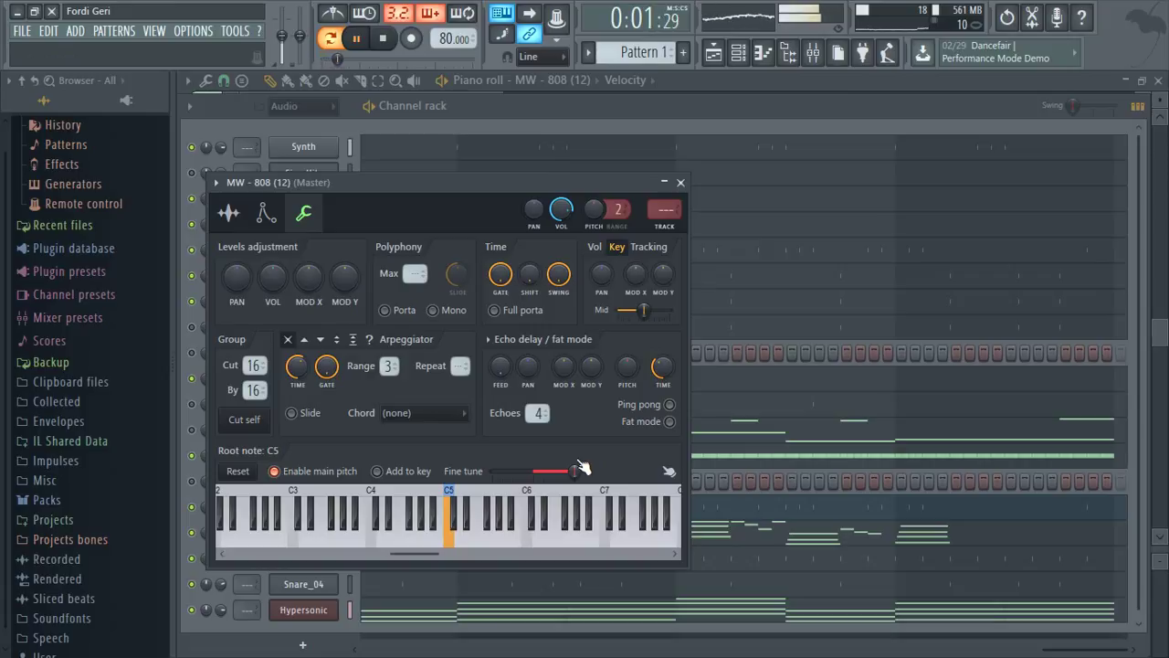
{"action": "key", "text": "space"}
{"action": "key", "text": "r"}
{"action": "key", "text": "t"}
{"action": "key", "text": "5"}
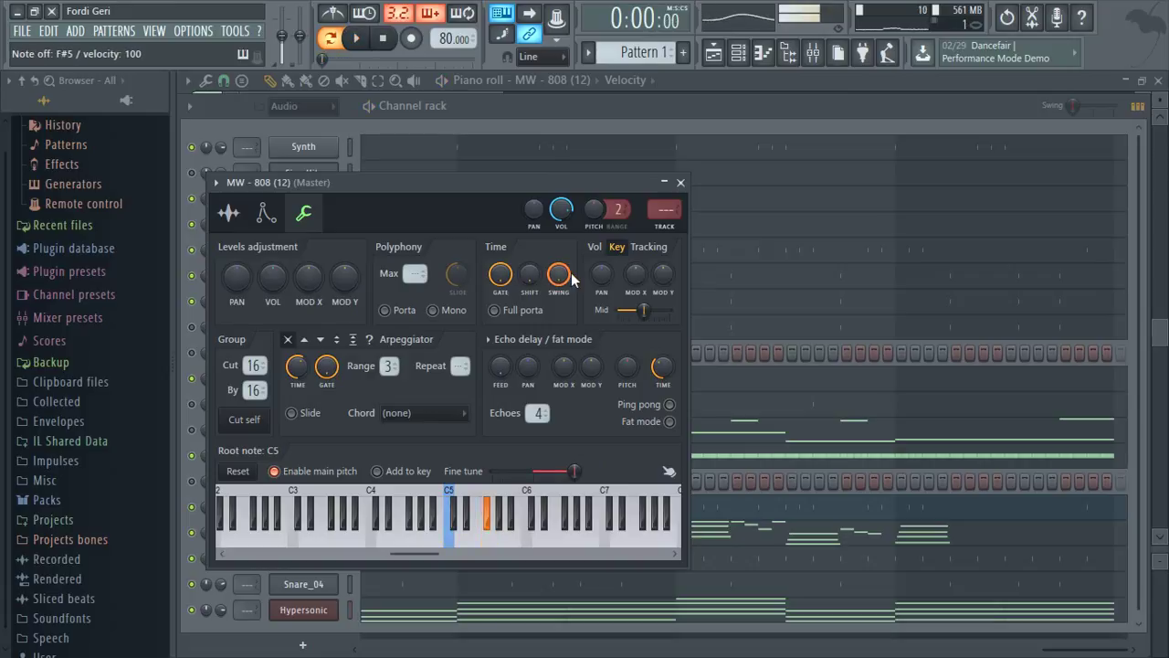
{"action": "key", "text": "y"}
{"action": "key", "text": "6"}
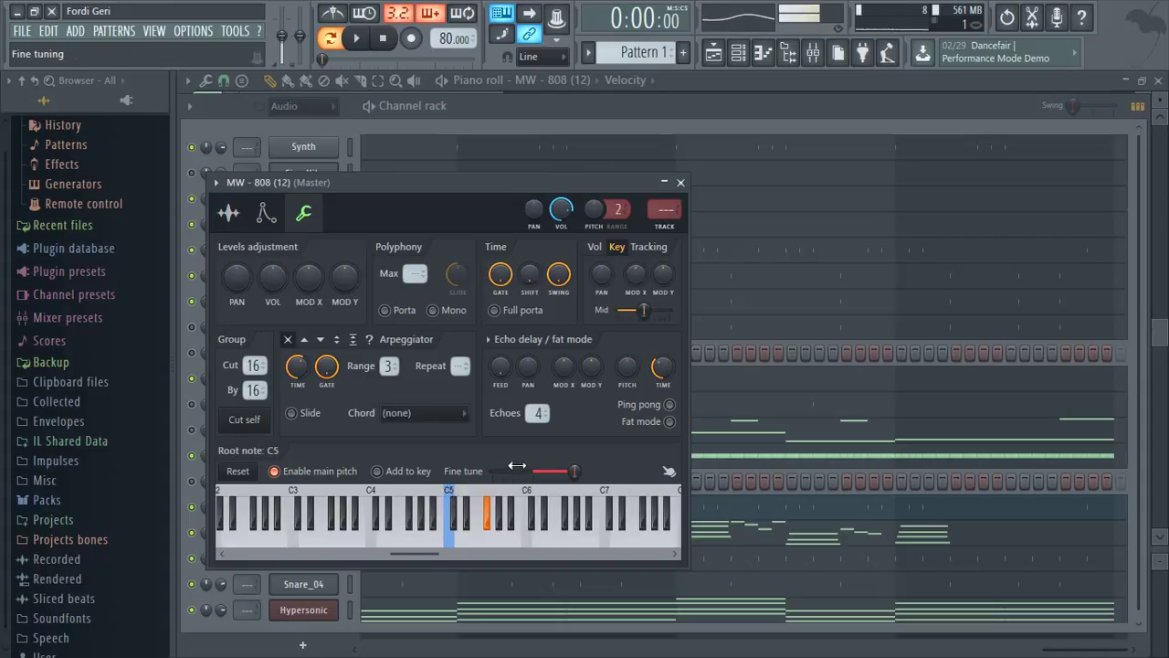
- Sweep the 808's fine tune down to its minimum, settle it slightly above +50 cents while auditioning F#5, and close the channel settings
{"action": "left_click_drag", "start_coordinate": [585, 474], "coordinate": [554, 472]}
{"action": "key", "text": "5"}
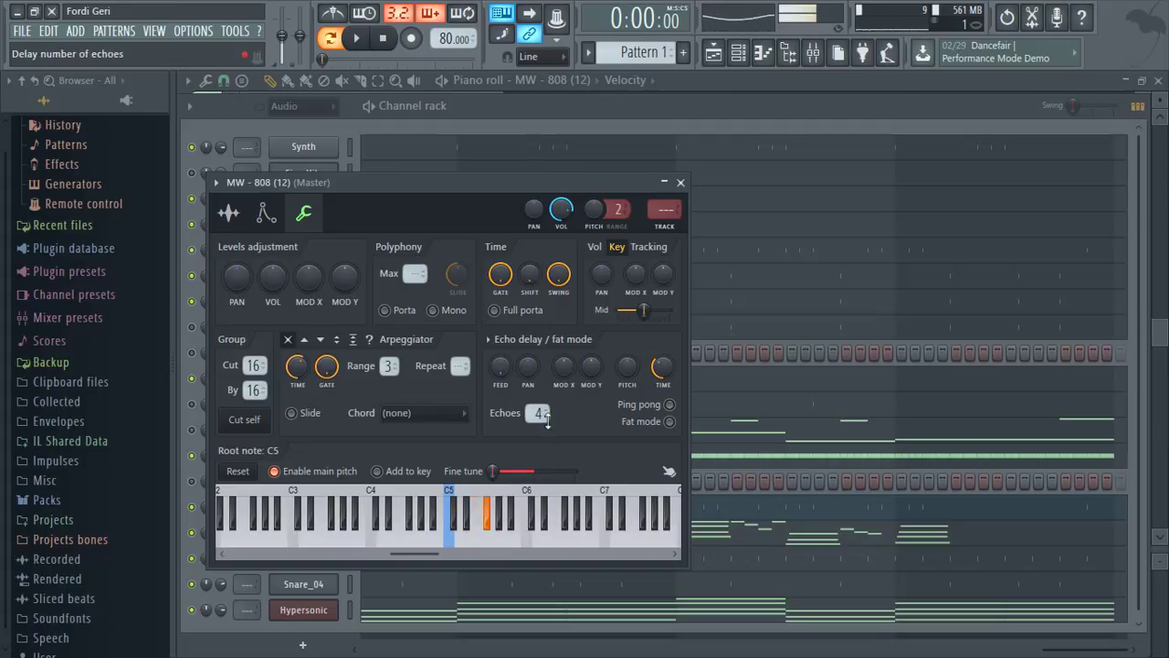
{"action": "mouse_move", "coordinate": [501, 475]}
{"action": "left_mouse_down"}
{"action": "mouse_move", "coordinate": [535, 462]}
{"action": "mouse_move", "coordinate": [512, 470]}
{"action": "left_mouse_up"}
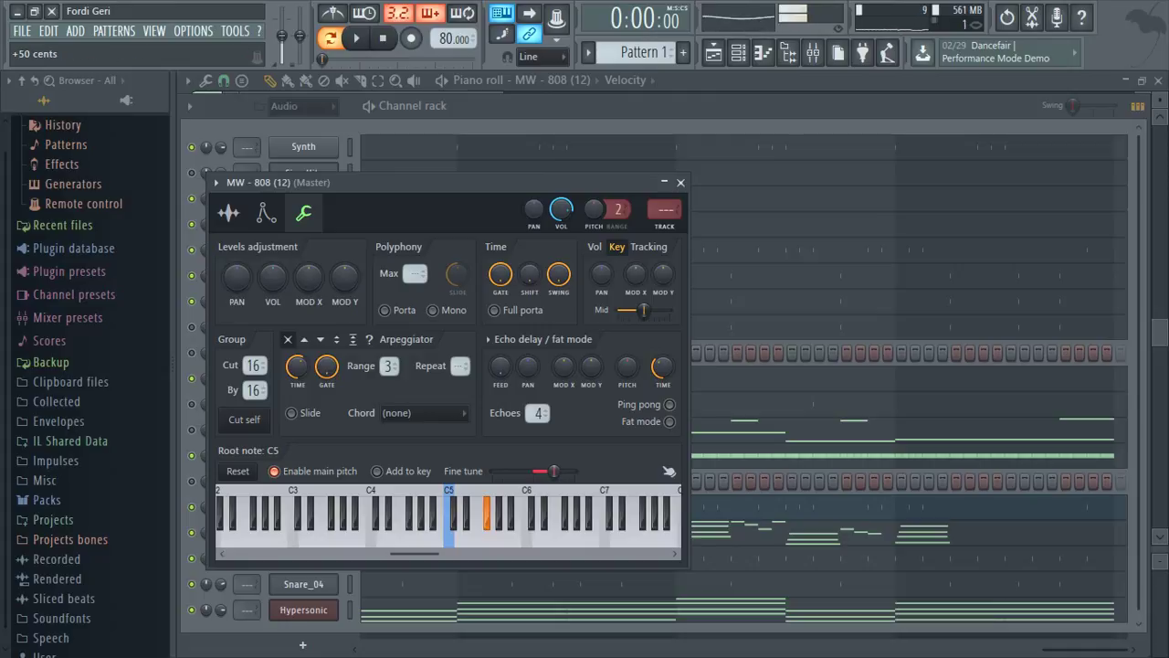
{"action": "key", "text": "g"}
{"action": "left_click_drag", "start_coordinate": [554, 472], "coordinate": [560, 471]}
{"action": "key", "text": "g"}
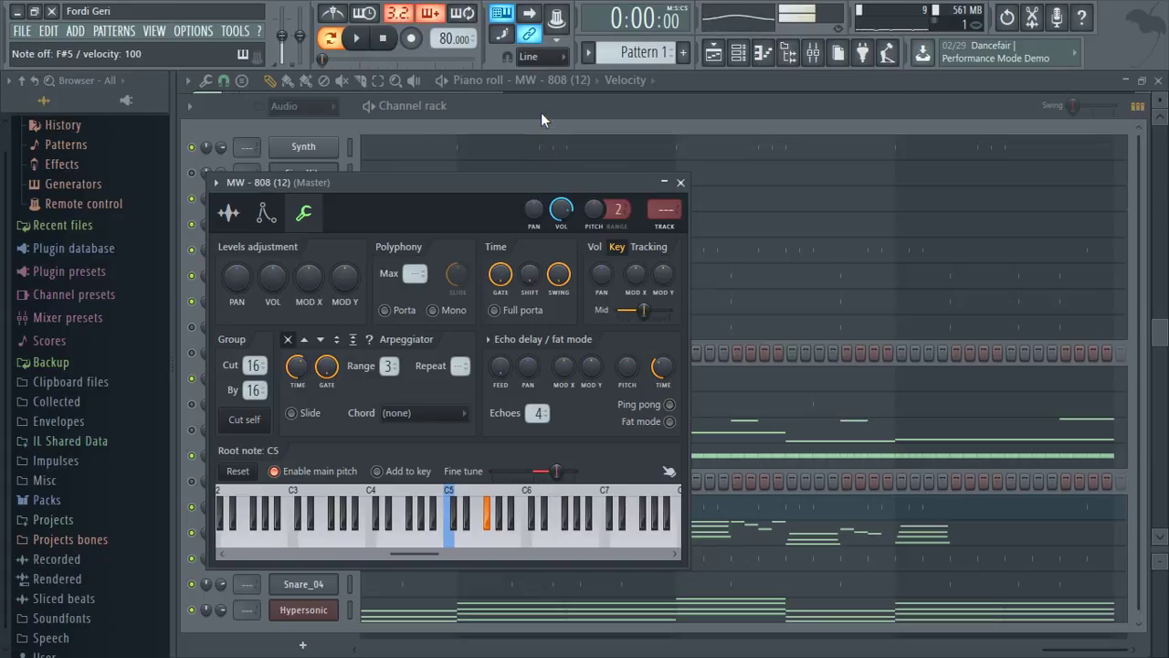
{"action": "left_click", "coordinate": [540, 116]}
- In the MW - 808 (12) piano roll, lengthen the C5 notes to one step and move bar 1's first two notes to E5 and its third to A#4
{"action": "key", "text": "g"}
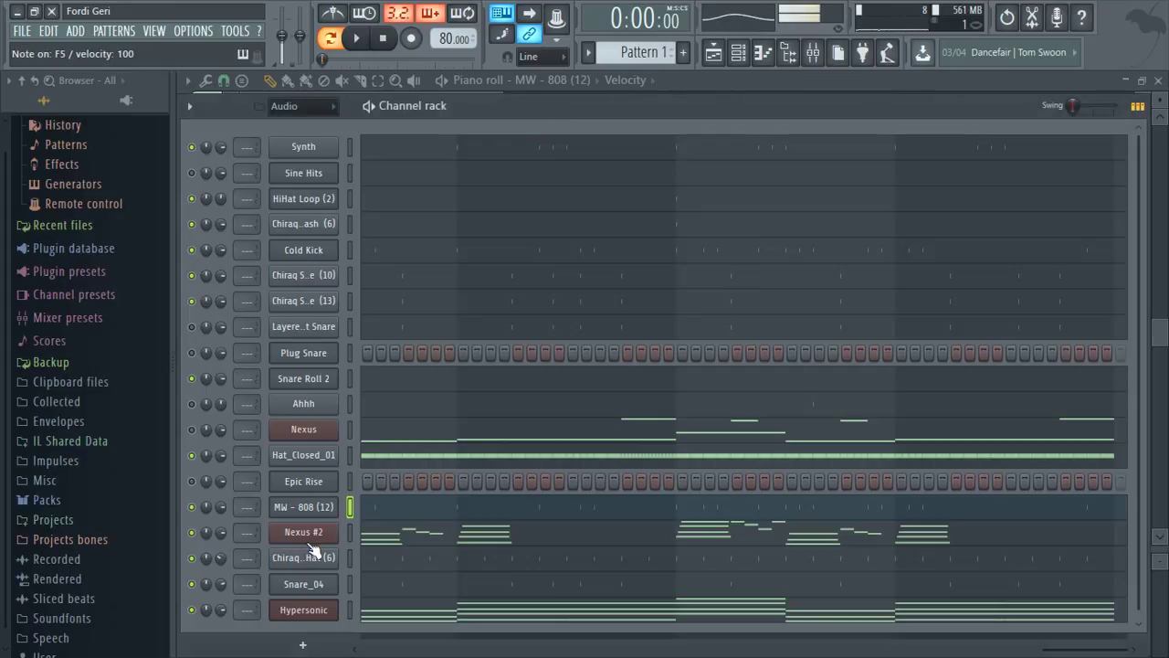
{"action": "left_click", "coordinate": [399, 512]}
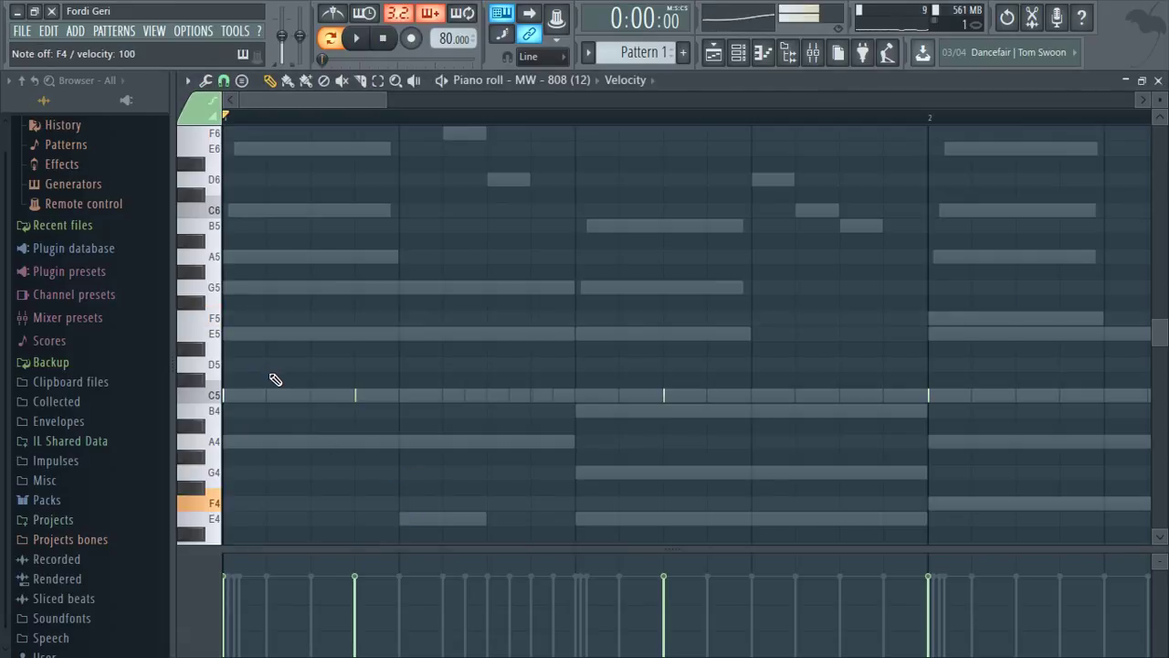
{"action": "key", "text": "space"}
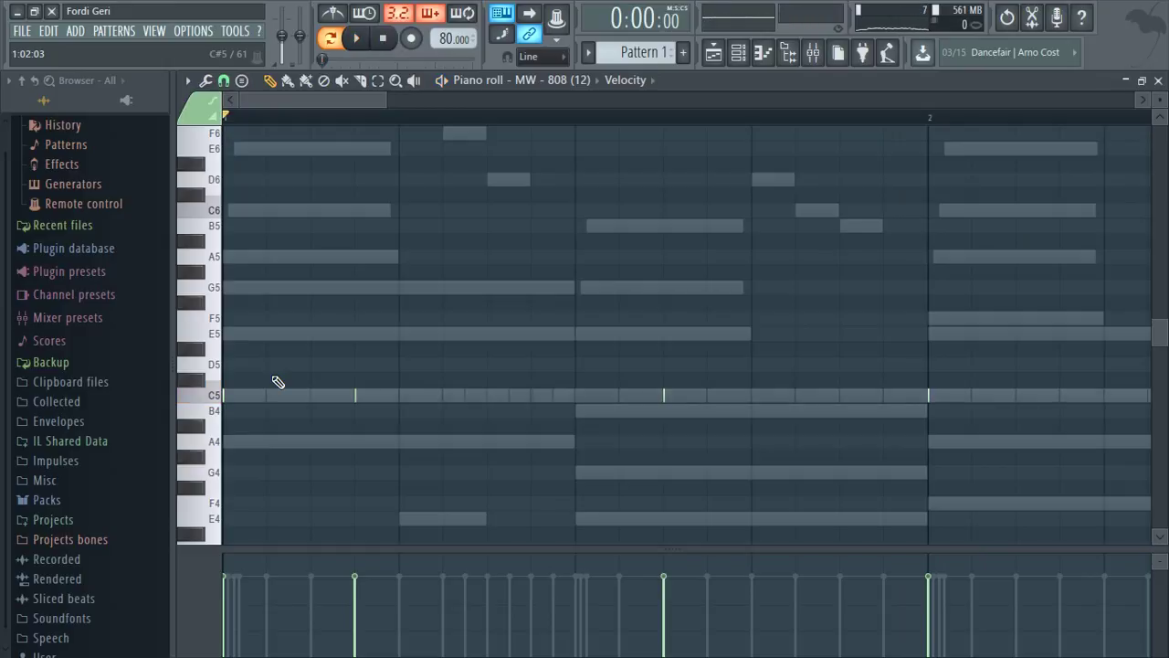
{"action": "key", "text": "c"}
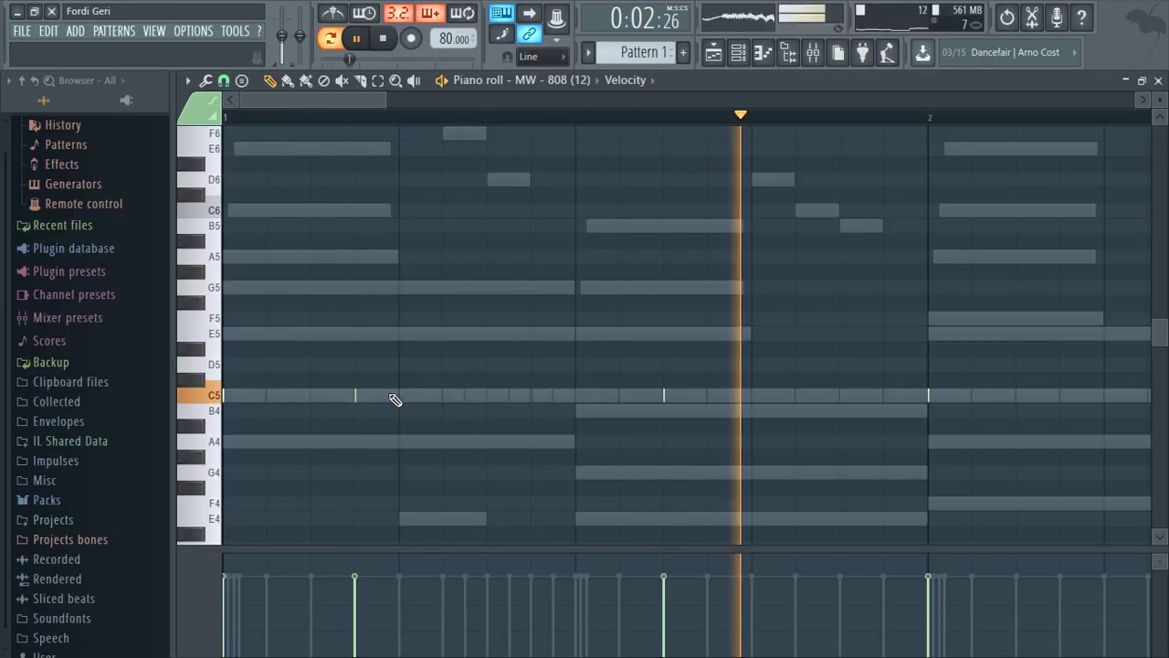
{"action": "key", "text": "space"}
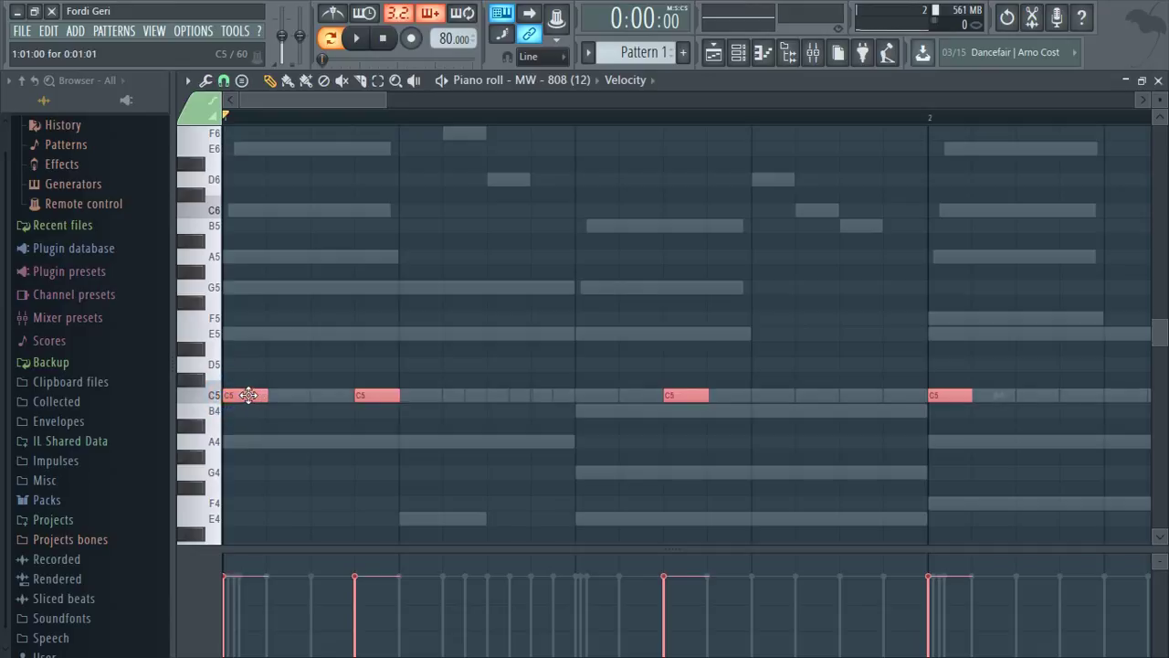
{"action": "left_click", "coordinate": [210, 396]}
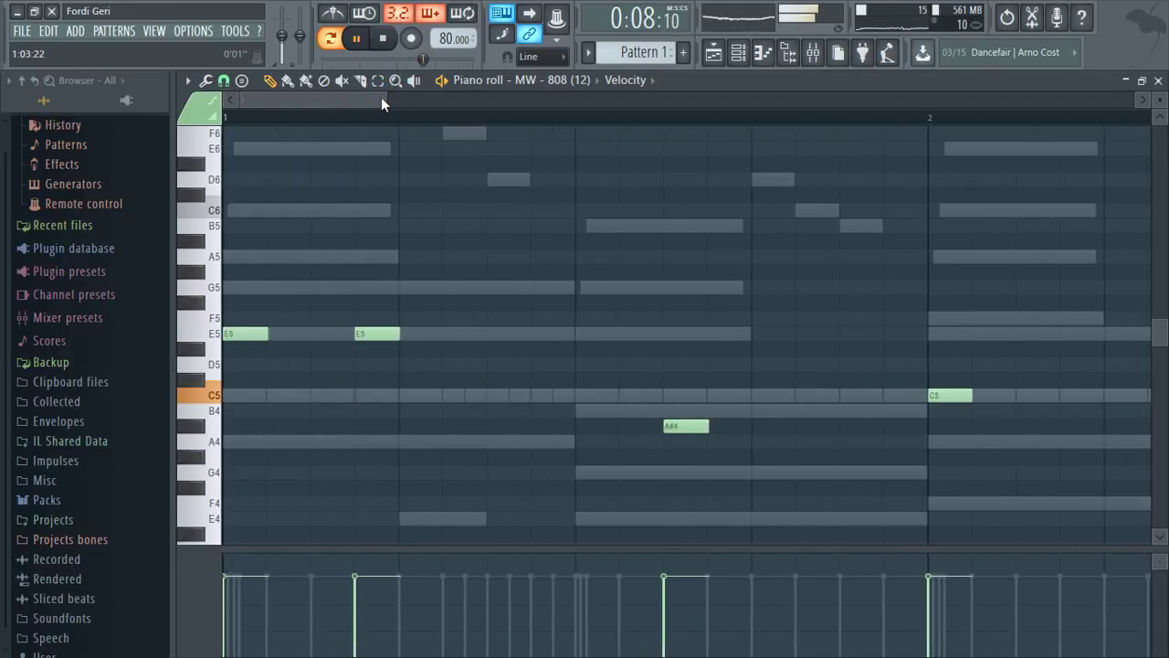
- Move the four 808 notes in the first half of bar 3 up to E5
{"action": "left_click_drag", "start_coordinate": [388, 98], "coordinate": [738, 143]}
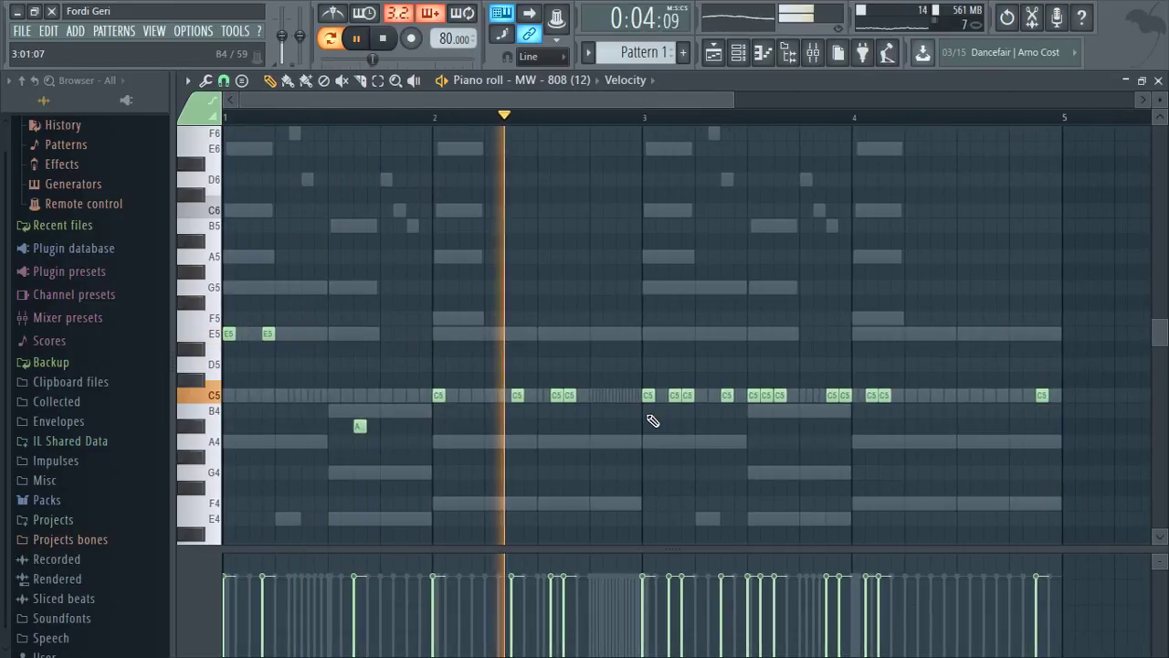
{"action": "left_click_drag", "start_coordinate": [647, 411], "coordinate": [724, 334]}
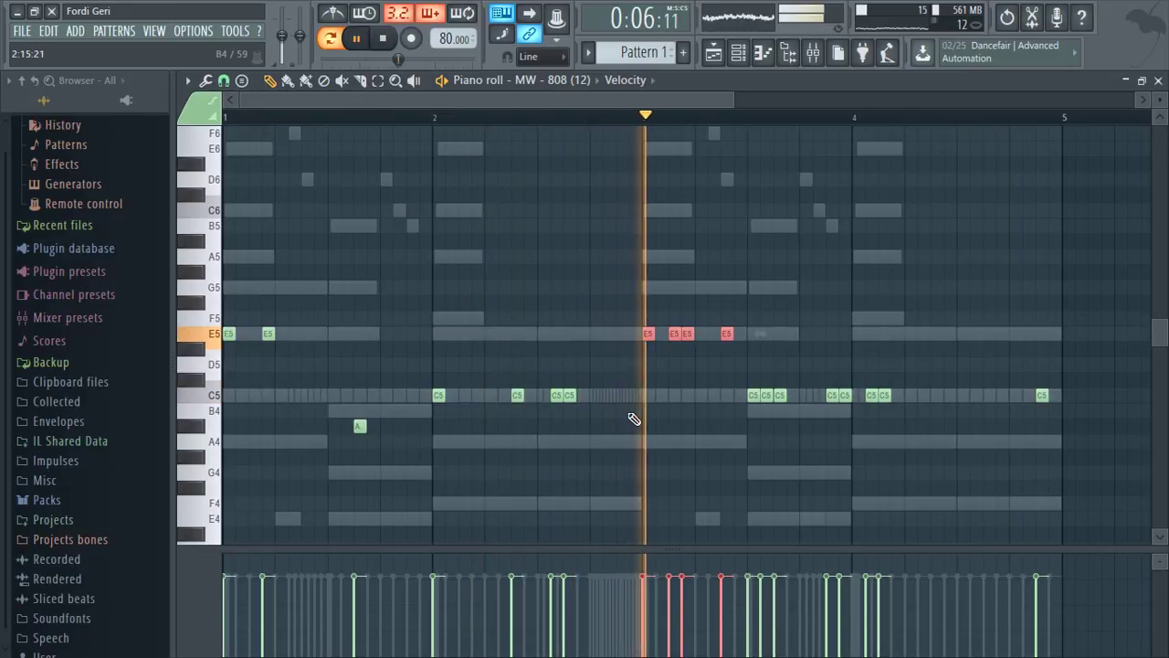
- Select the five 808 notes in the second half of bar 3 and move them down to B4
{"action": "left_click_drag", "start_coordinate": [750, 359], "coordinate": [859, 448]}
{"action": "left_click", "coordinate": [753, 399]}
{"action": "left_click_drag", "start_coordinate": [753, 399], "coordinate": [750, 426]}
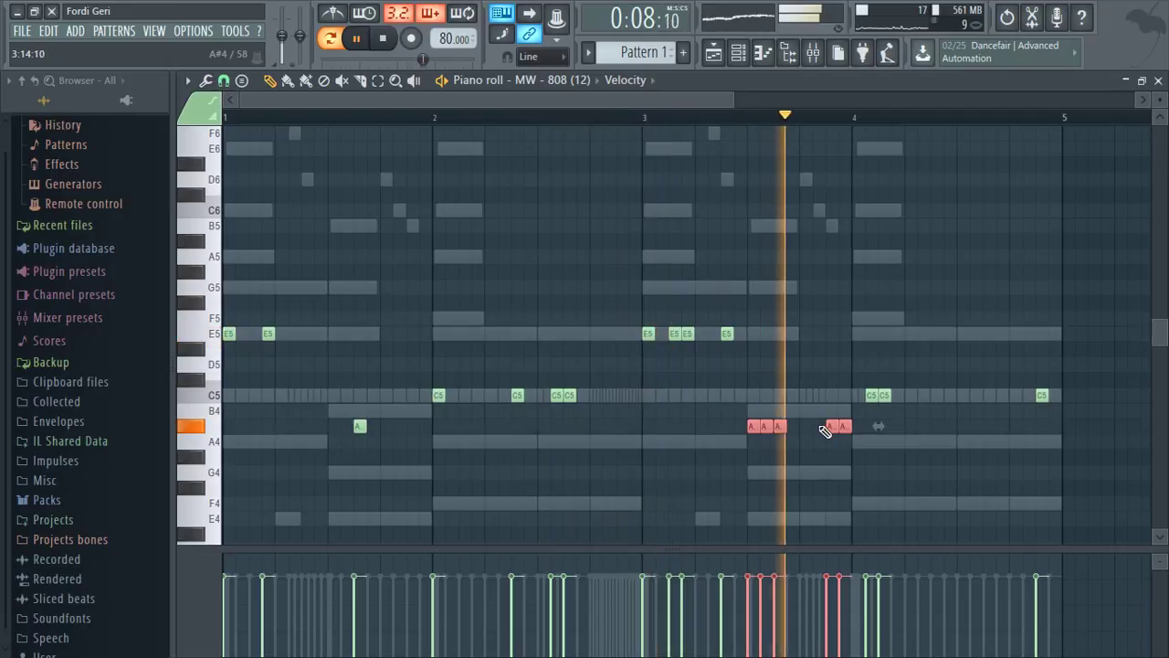
{"action": "left_click", "coordinate": [765, 420]}
{"action": "left_click_drag", "start_coordinate": [765, 420], "coordinate": [764, 414]}
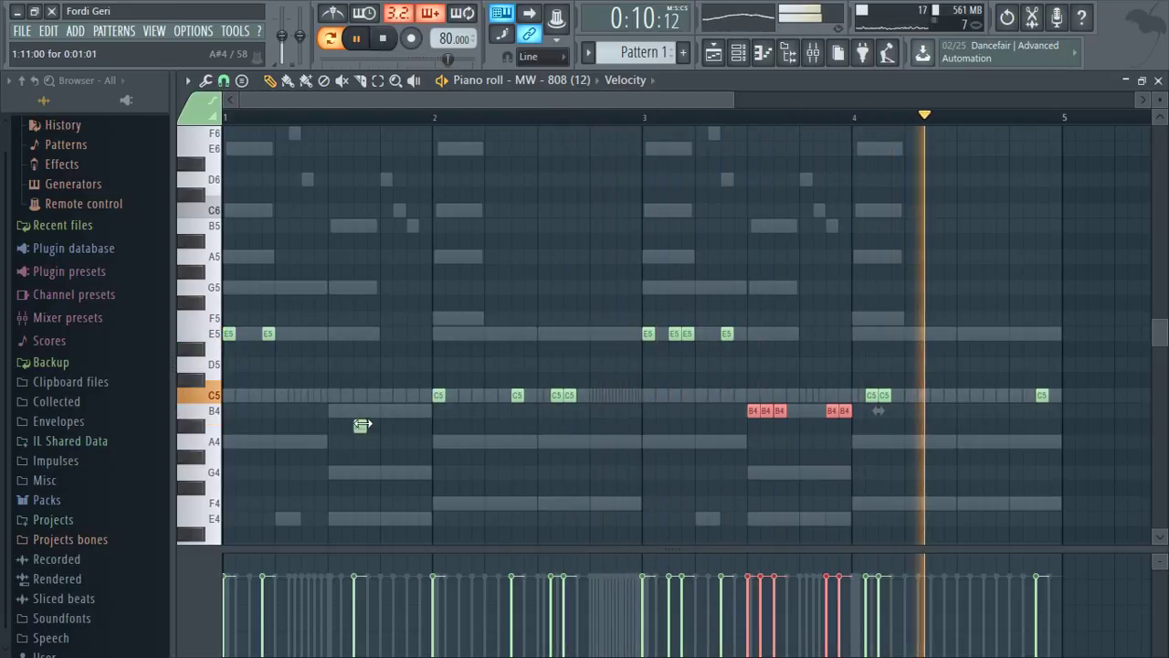
- Delete the last two B4 notes of bar 3, add a C5 note at the start of bar 4, and close the 808 piano roll
{"action": "right_click", "coordinate": [846, 411]}
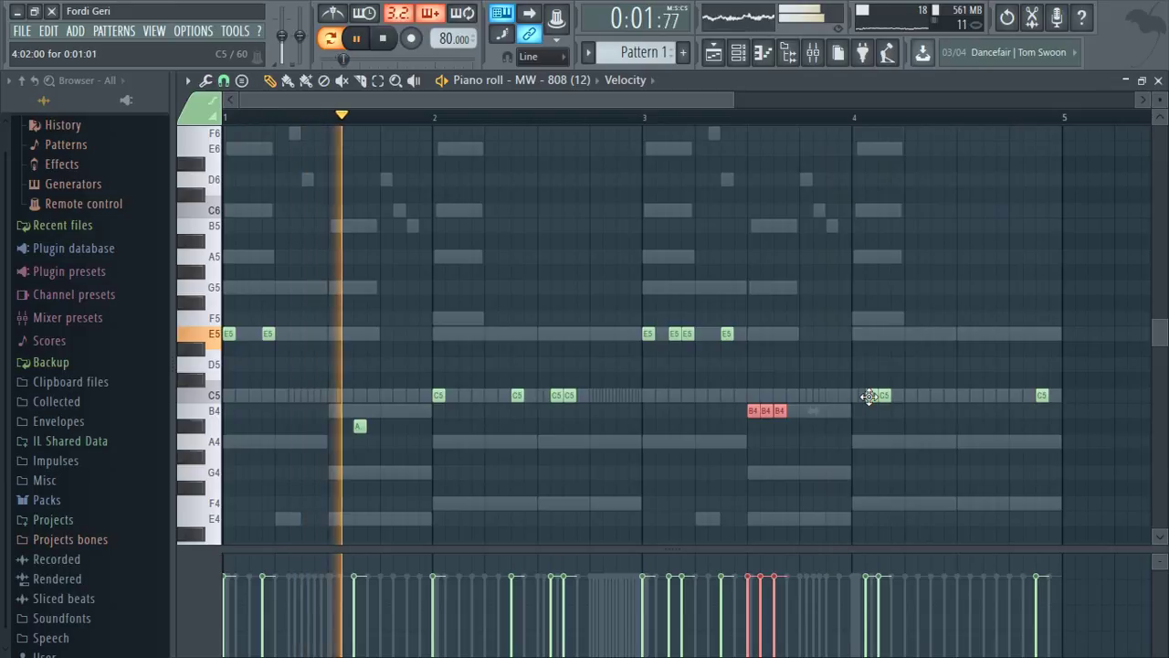
{"action": "left_click", "coordinate": [855, 395]}
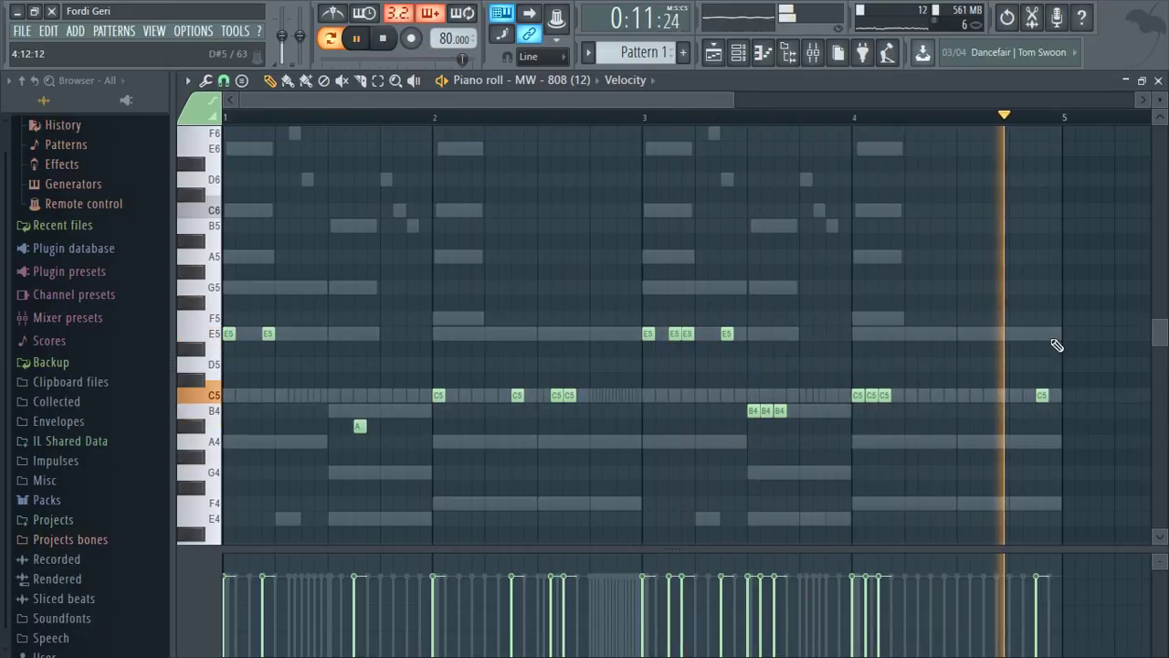
{"action": "left_click", "coordinate": [1159, 81]}
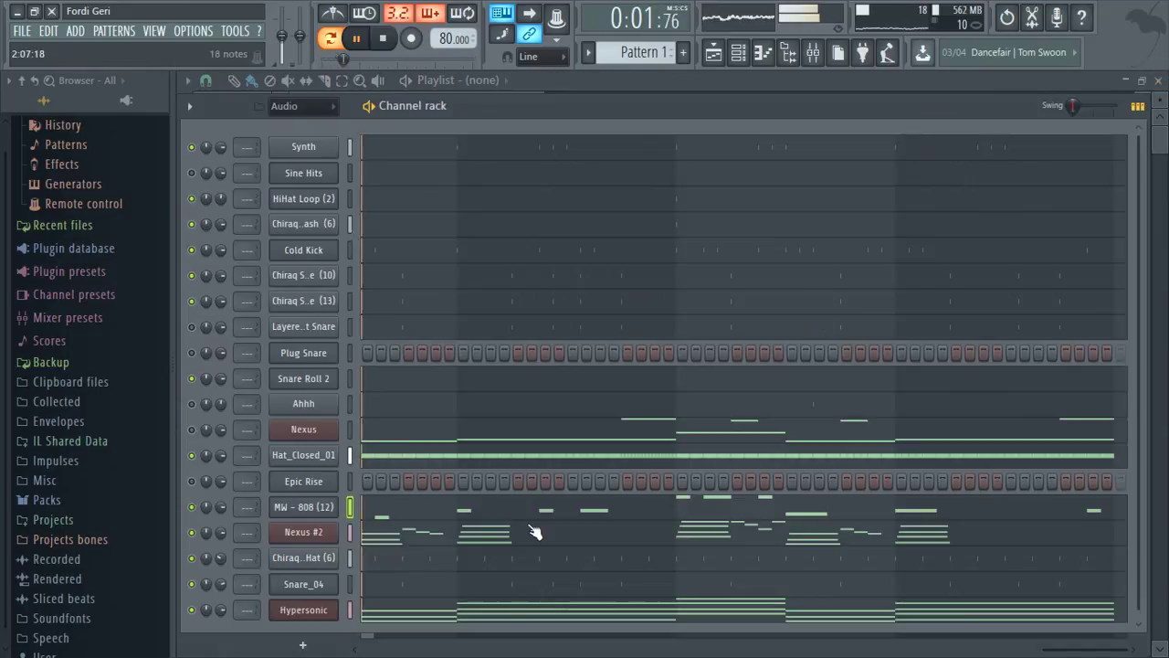
- Enable portamento on the MW - 808 (12) channel, slightly raise its volume multiplier and Mod X offset, and close its settings
{"action": "left_click", "coordinate": [315, 508]}
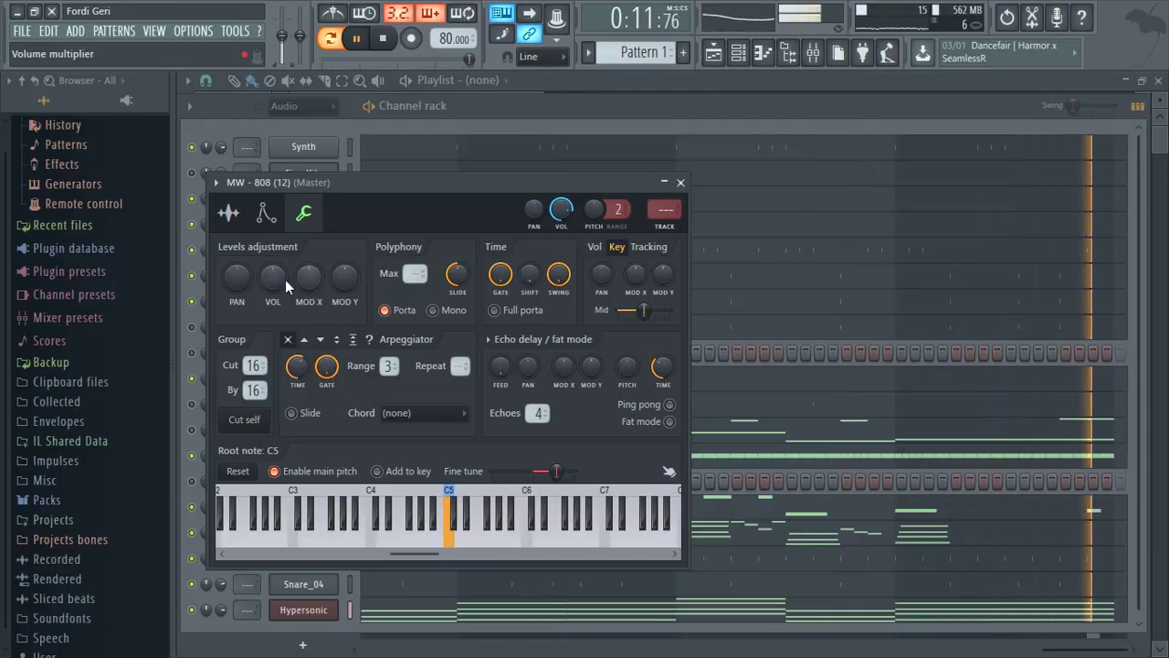
{"action": "left_click_drag", "start_coordinate": [273, 277], "coordinate": [273, 272]}
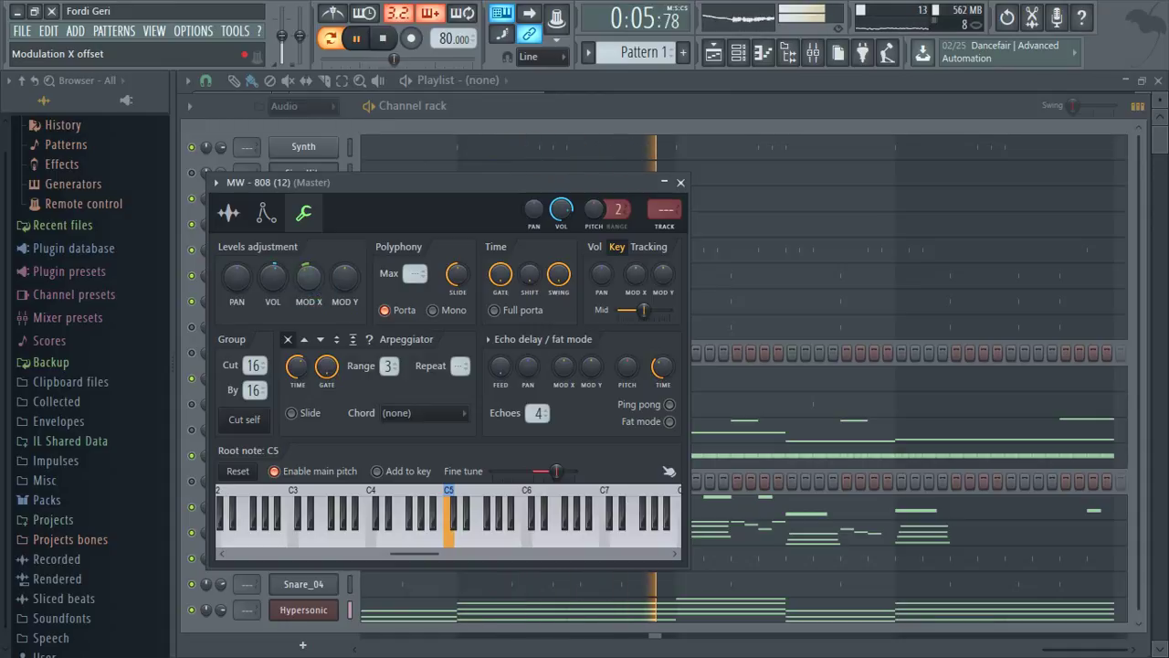
{"action": "left_click", "coordinate": [681, 182]}
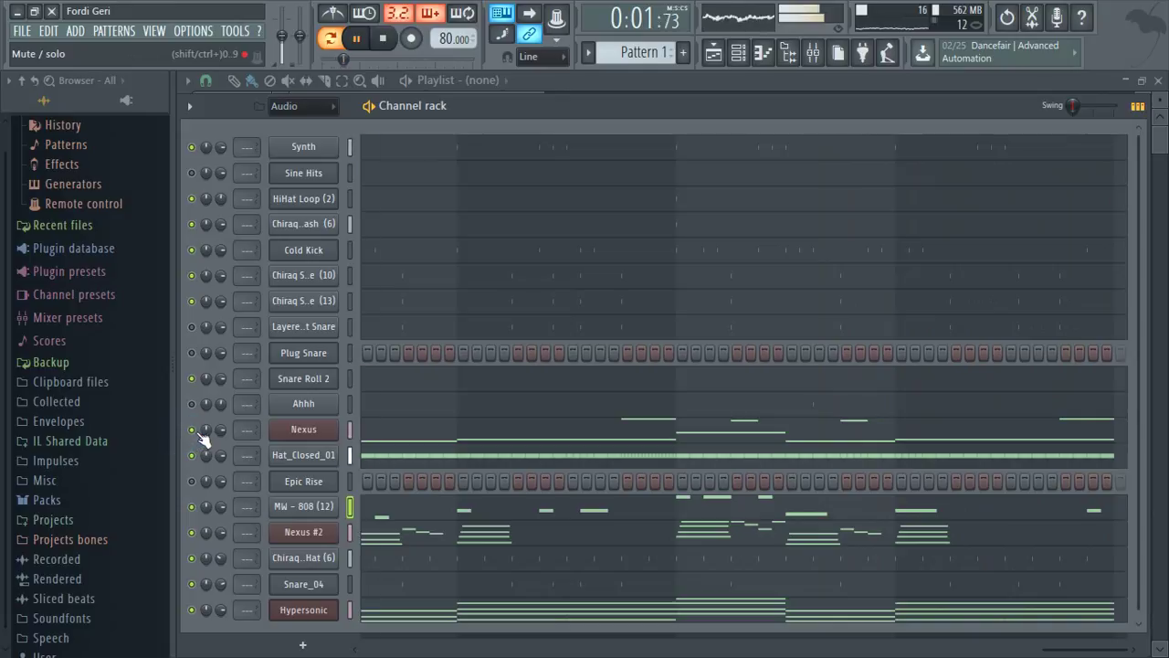
- Unmute the Nexus channel, lower its channel volume, and open its piano roll
{"action": "left_click_drag", "start_coordinate": [220, 429], "coordinate": [220, 457]}
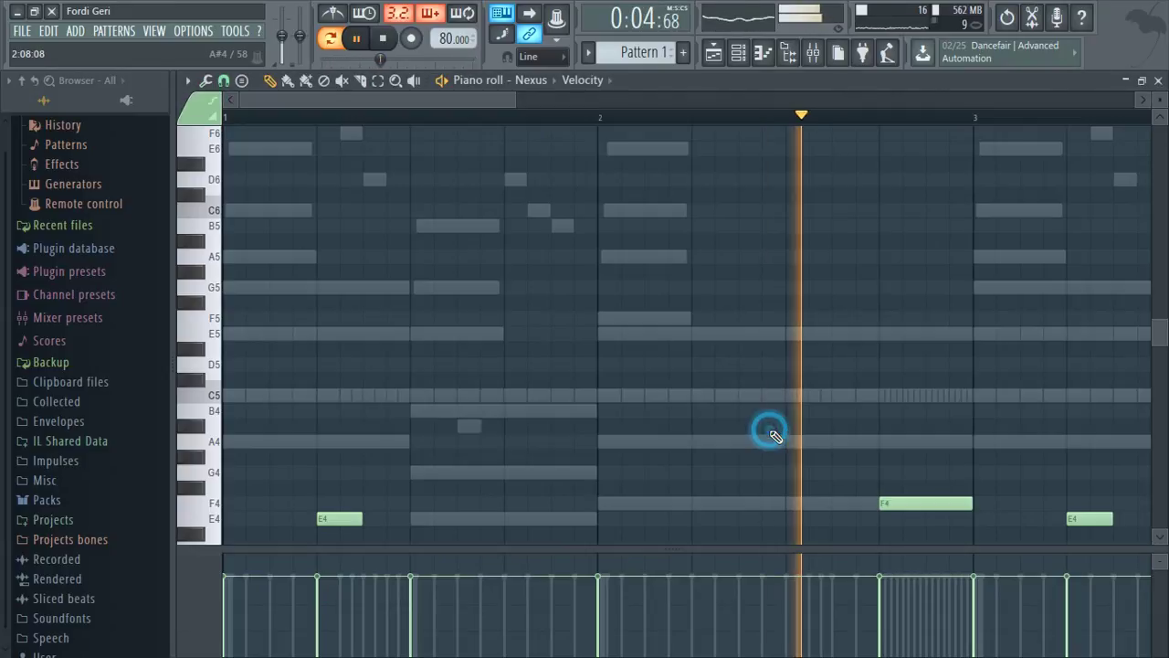
{"action": "left_click", "coordinate": [770, 426]}
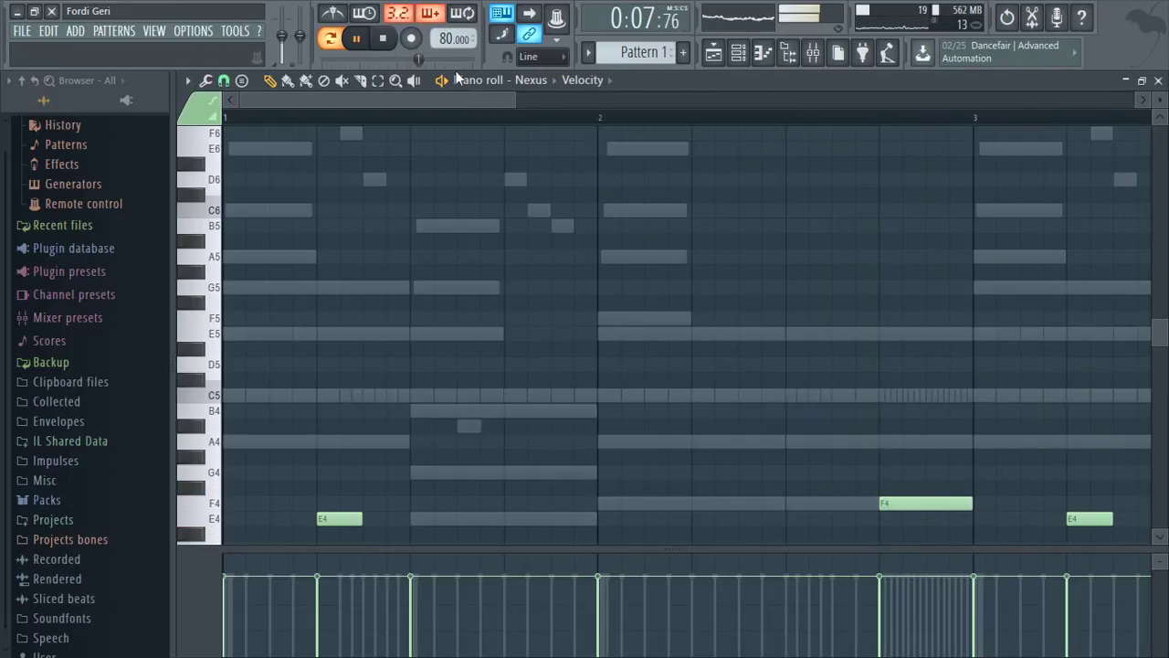
- Delete the E4 note in the second half of bar 3 of the Nexus part and return to the channel rack
{"action": "left_click_drag", "start_coordinate": [516, 98], "coordinate": [712, 101]}
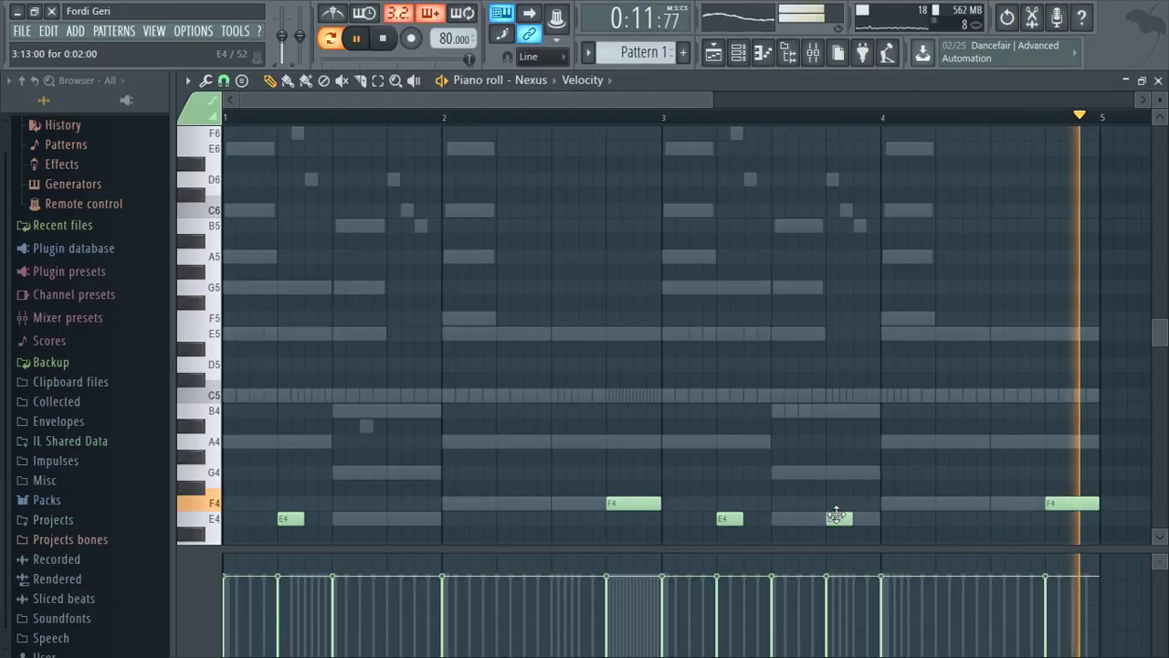
{"action": "right_click", "coordinate": [836, 521]}
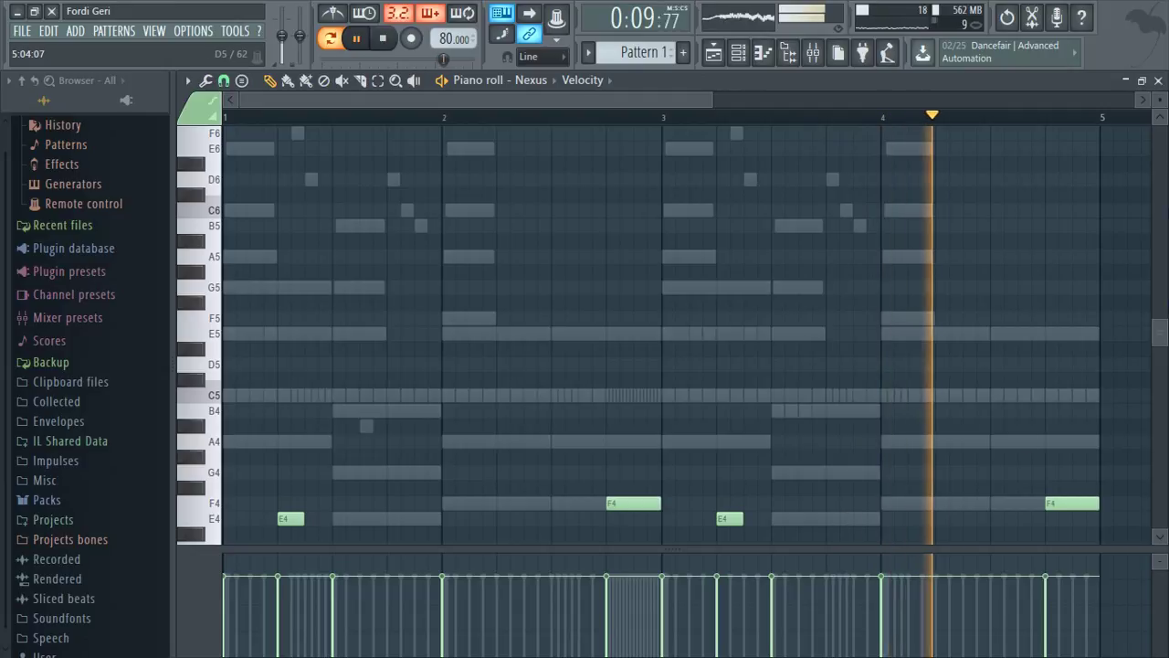
{"action": "key", "text": "F6"}
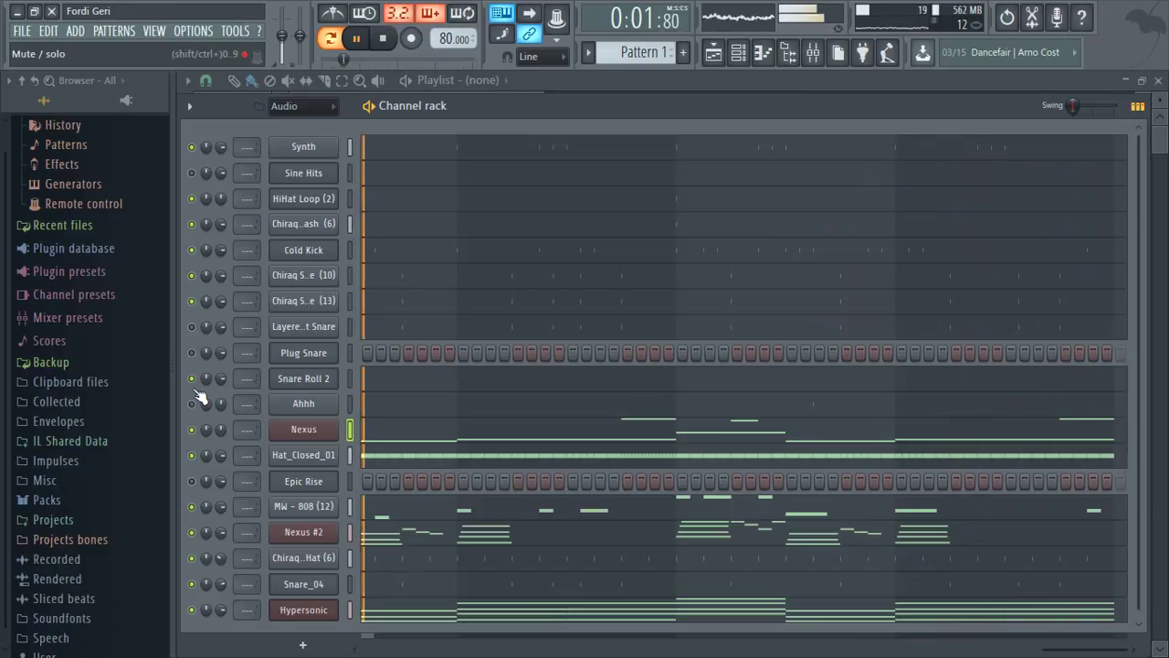
- Mute the Nexus, MW - 808 (12), Nexus #2 and Hypersonic channels, and check the Snare Roll 2 sampler settings
{"action": "left_click", "coordinate": [303, 382]}
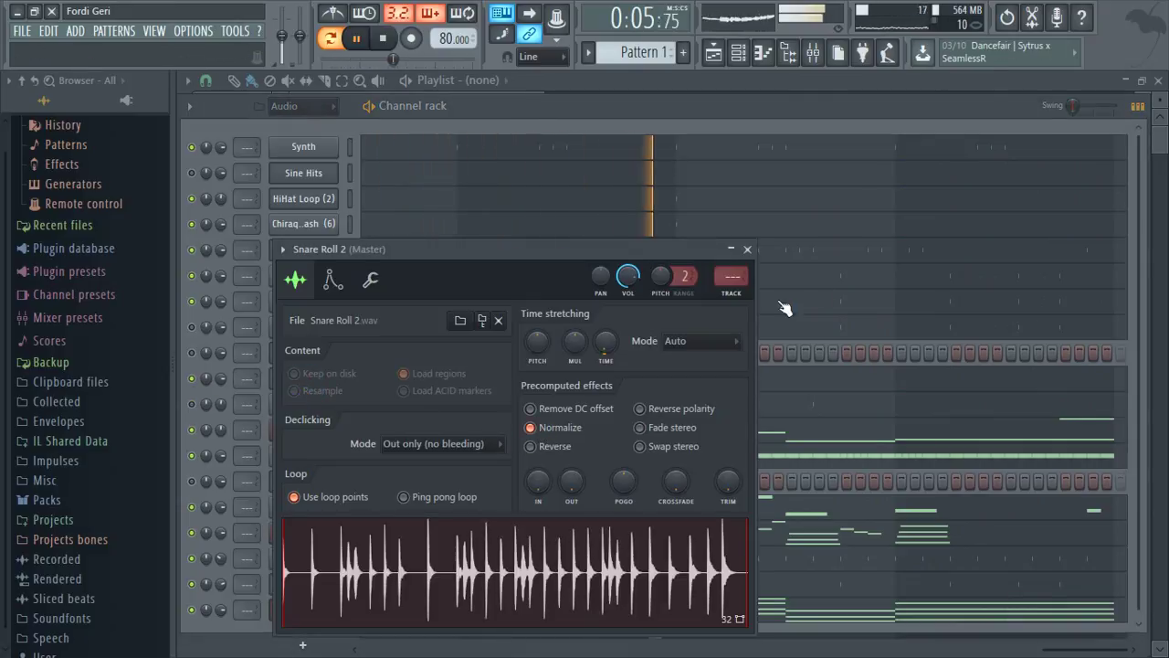
{"action": "left_click", "coordinate": [747, 248]}
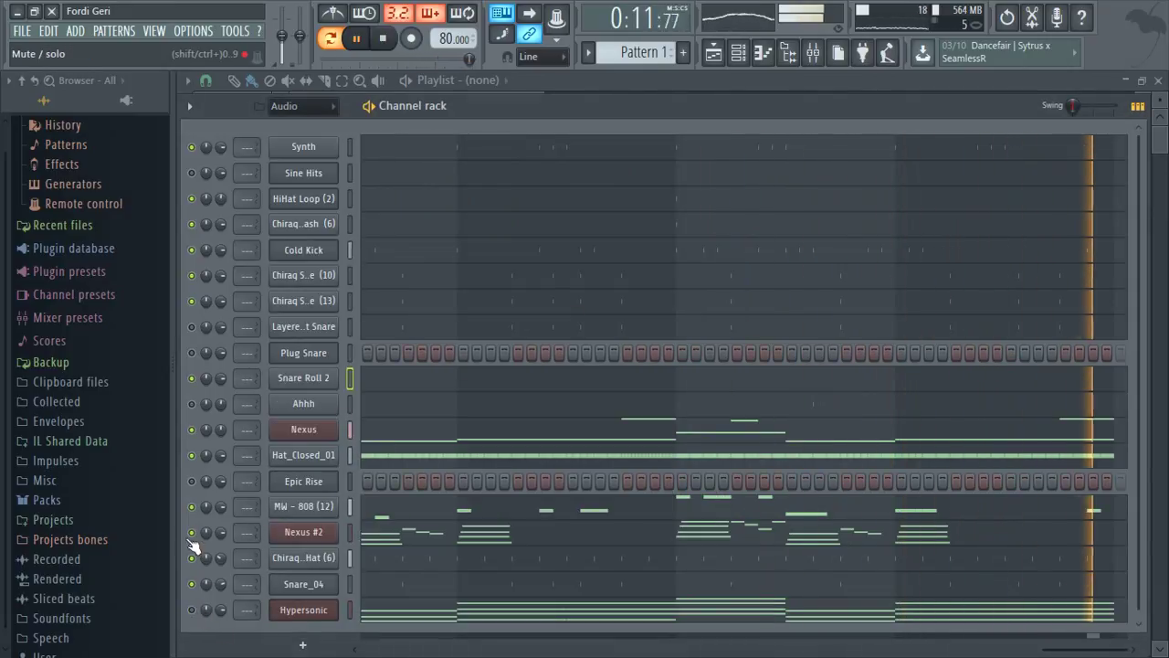
{"action": "left_click", "coordinate": [192, 431]}
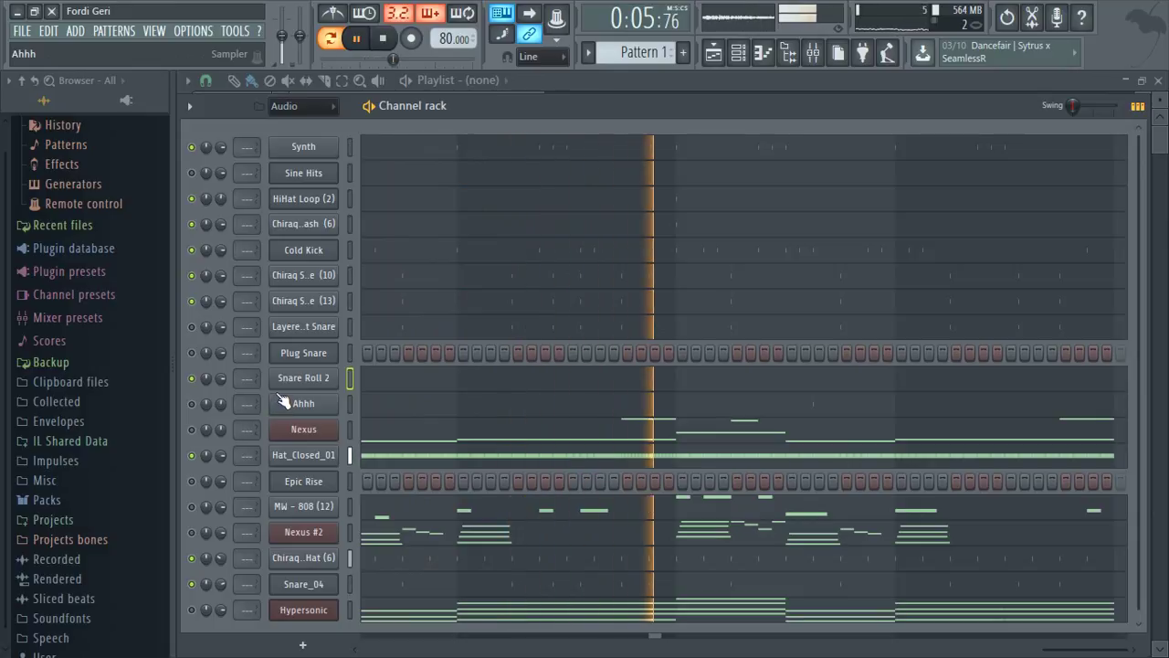
{"action": "left_click", "coordinate": [301, 377]}
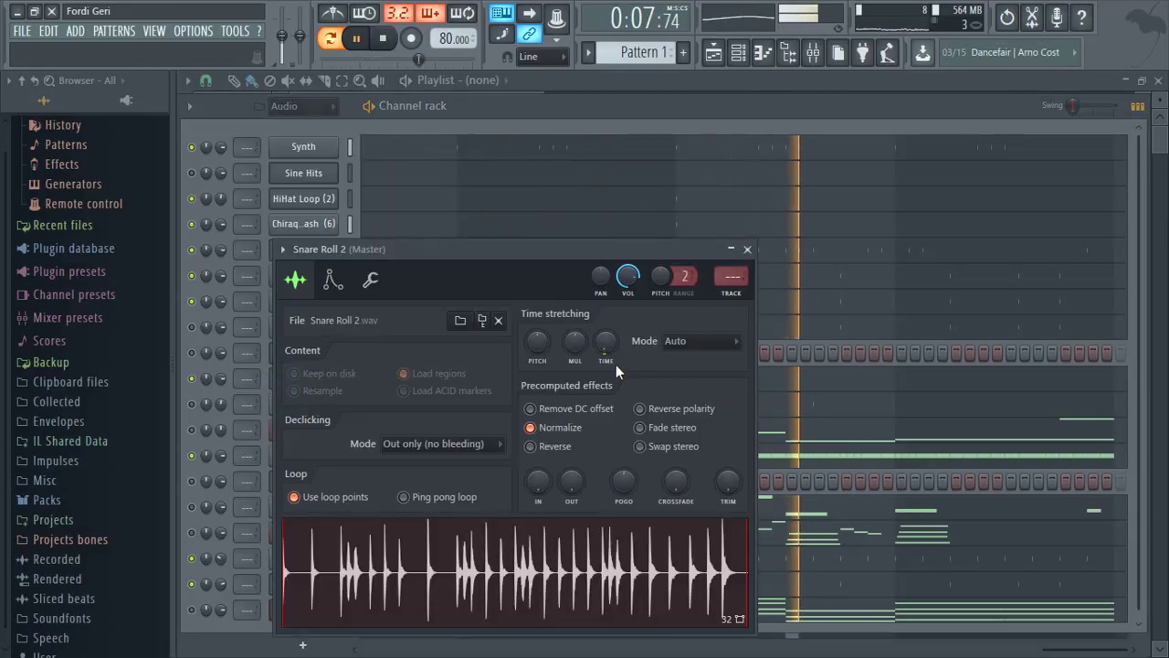
{"action": "left_click", "coordinate": [747, 249]}
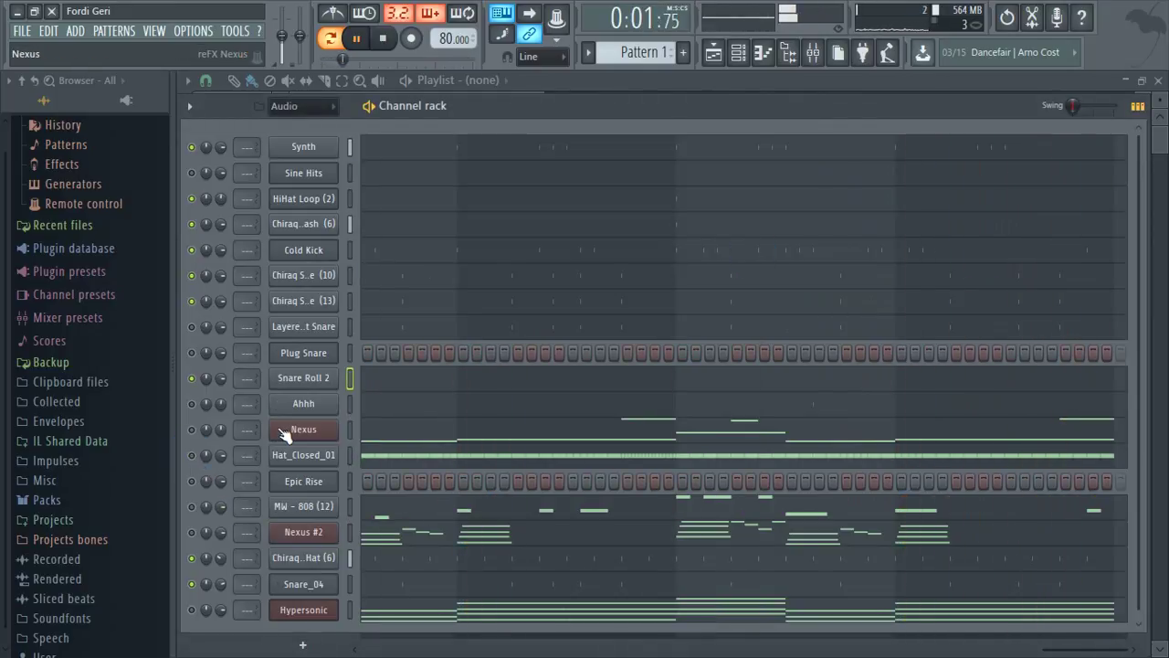
{"action": "left_click", "coordinate": [303, 380]}
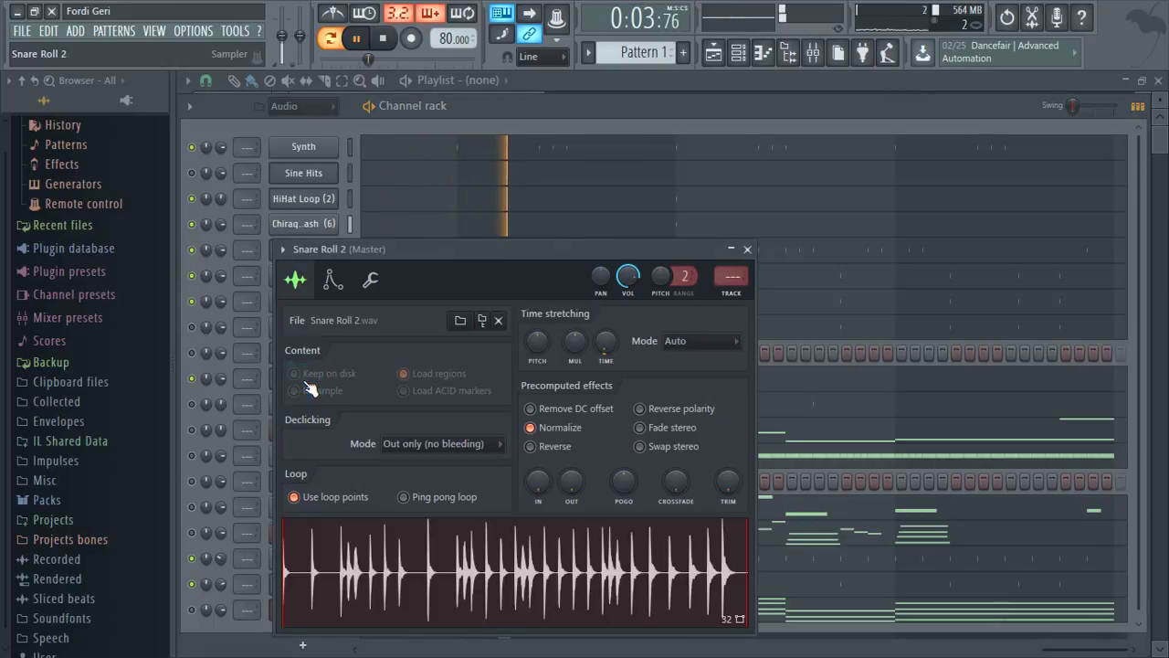
{"action": "left_click", "coordinate": [747, 249]}
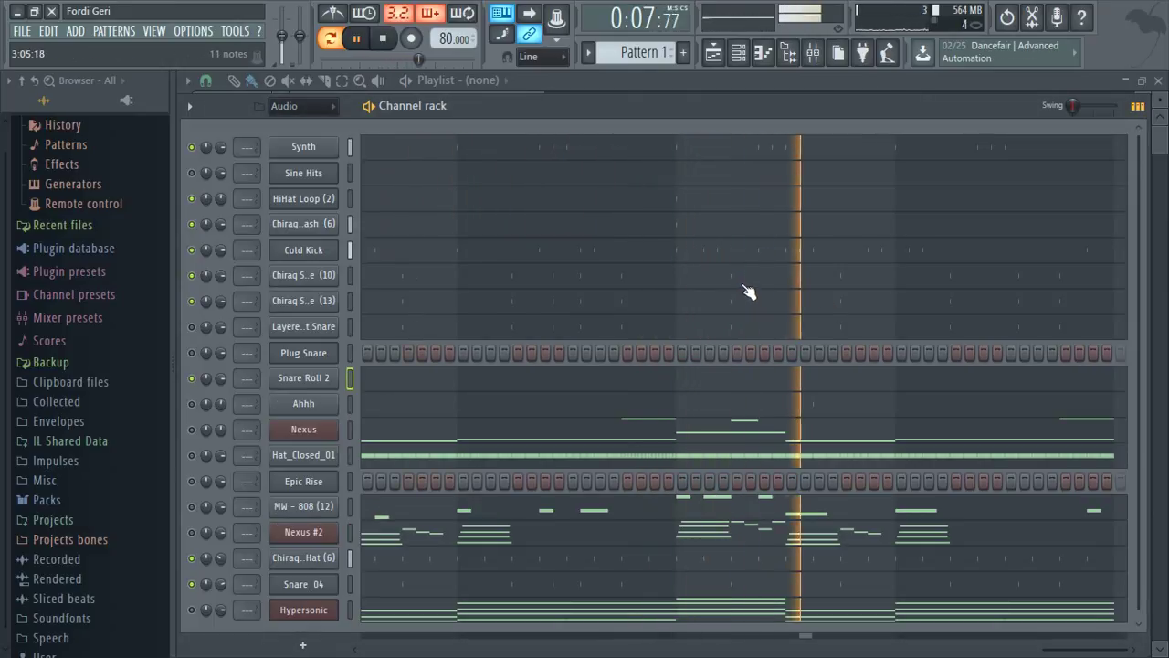
{"action": "key", "text": "space"}
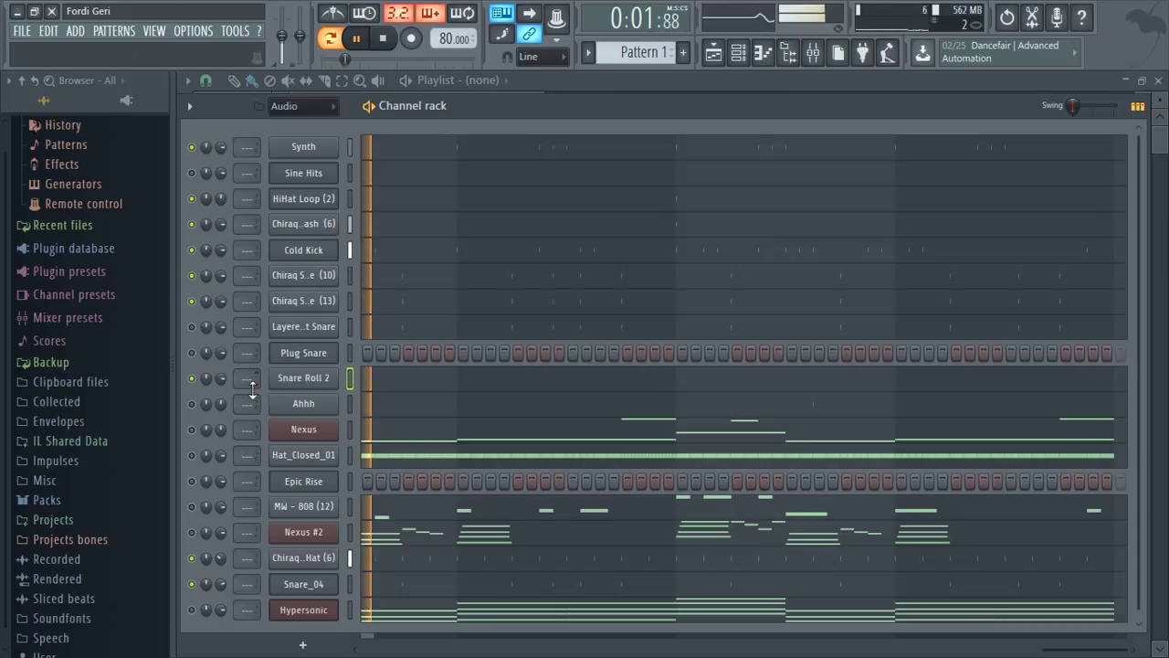
- Unmute the Hypersonic channel, open its piano roll and select all the chord notes in bar 2
{"action": "left_click_drag", "start_coordinate": [1076, 649], "coordinate": [88, 587]}
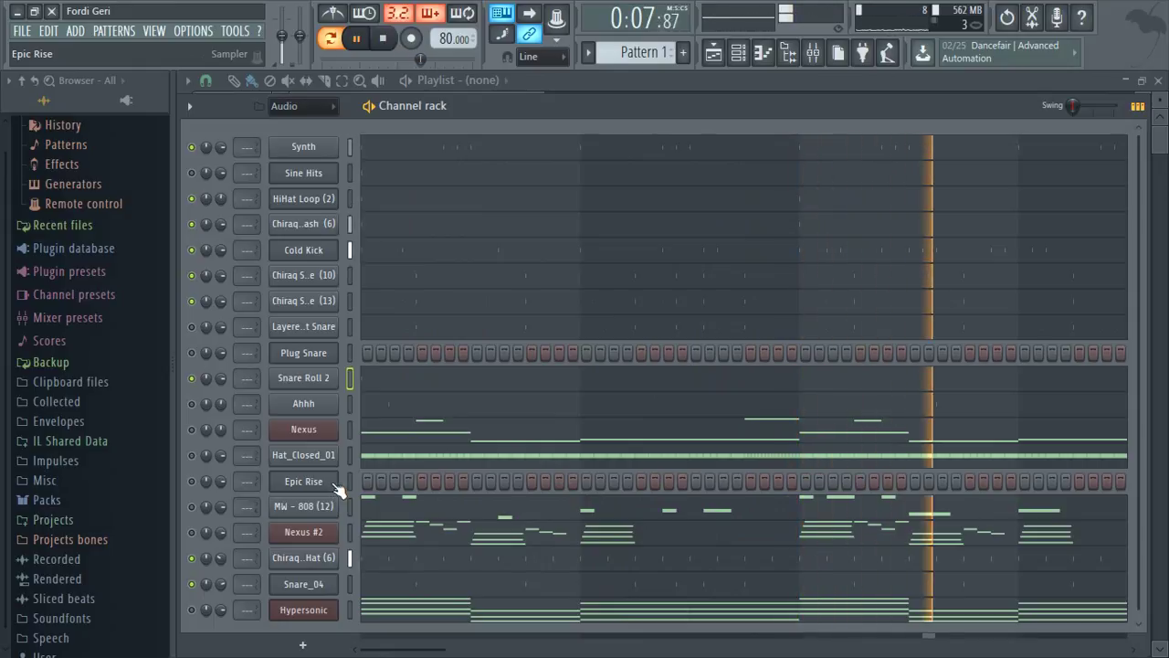
{"action": "left_click", "coordinate": [192, 610]}
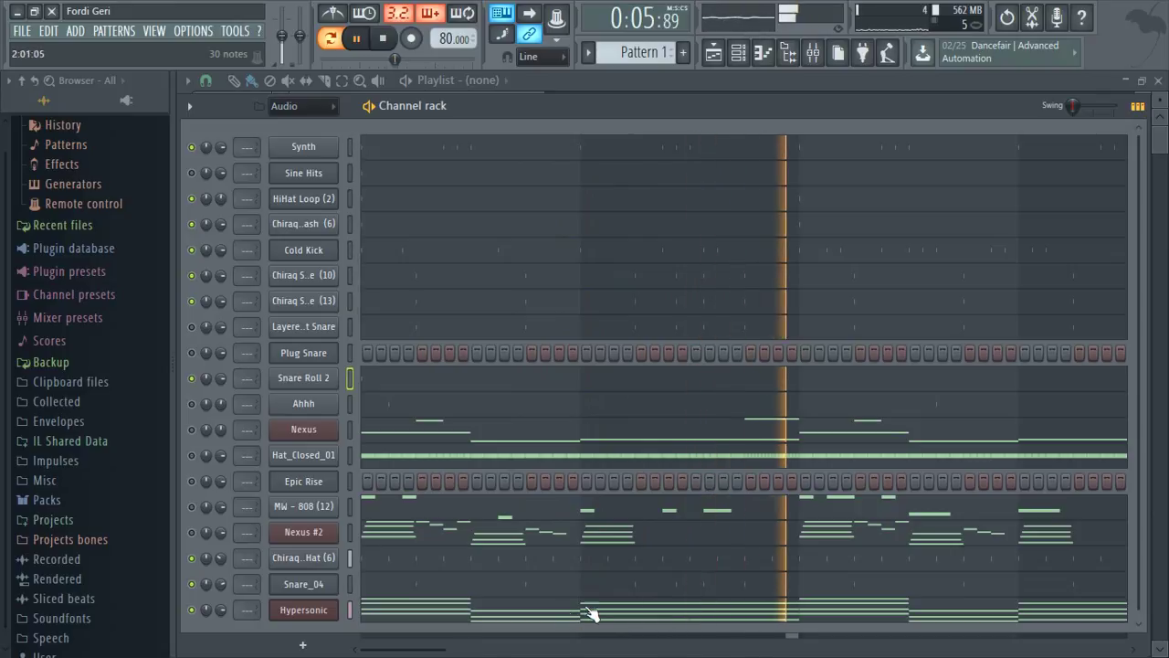
{"action": "left_click", "coordinate": [682, 610]}
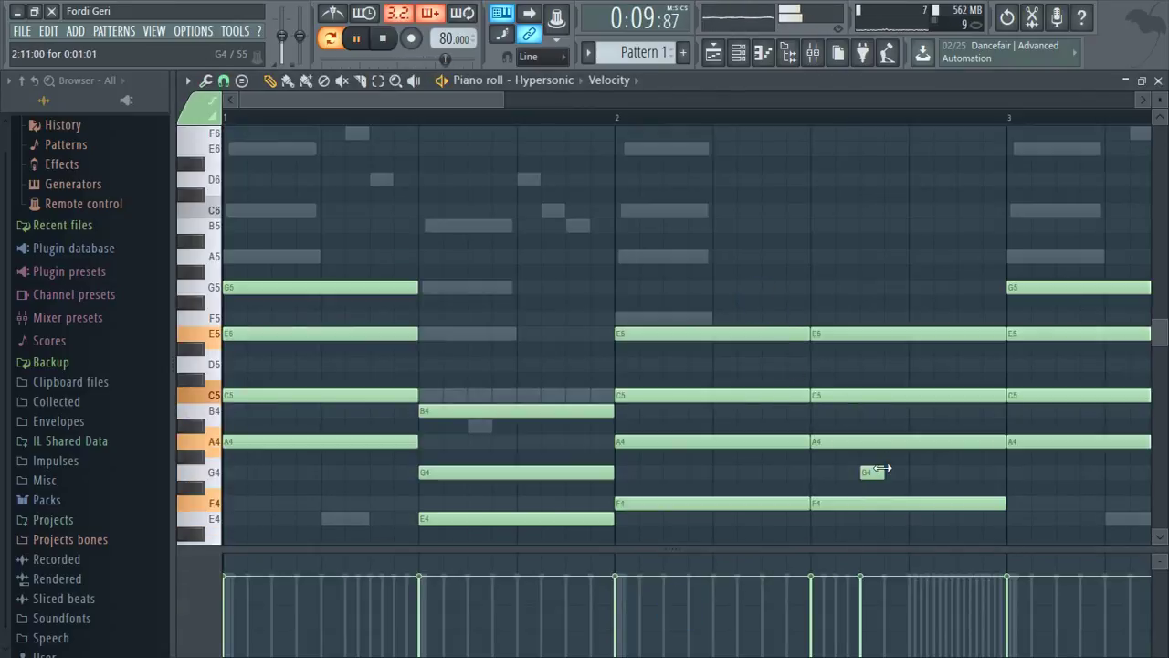
{"action": "left_click_drag", "start_coordinate": [682, 258], "coordinate": [825, 548]}
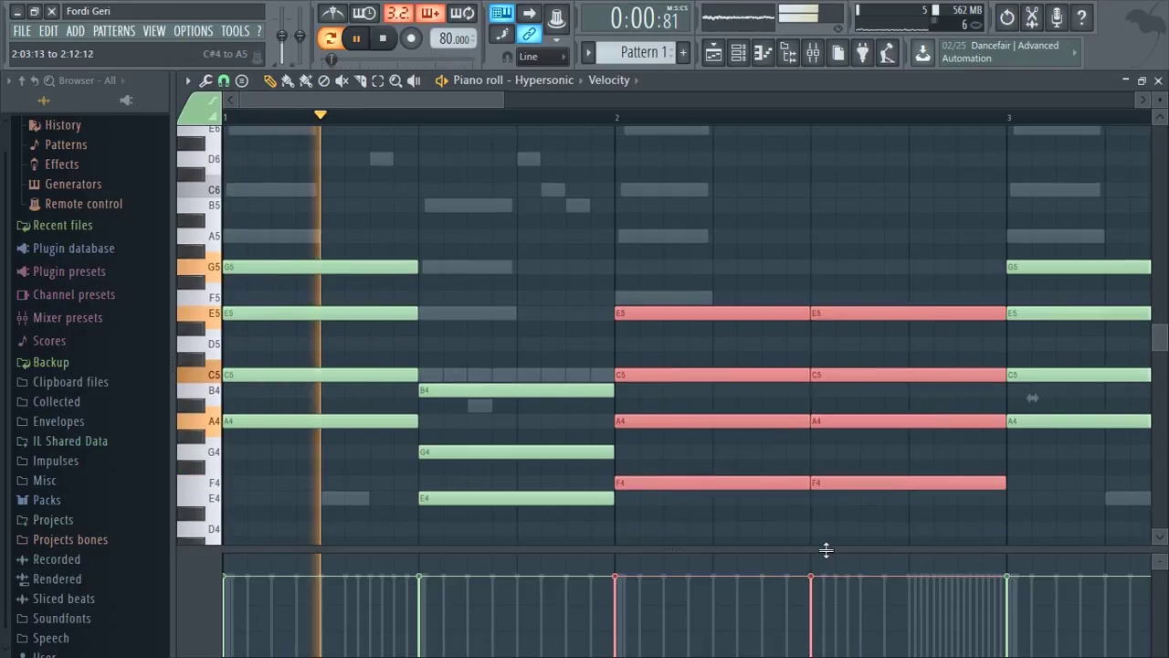
{"action": "left_click", "coordinate": [224, 80]}
{"action": "left_click", "coordinate": [205, 80]}
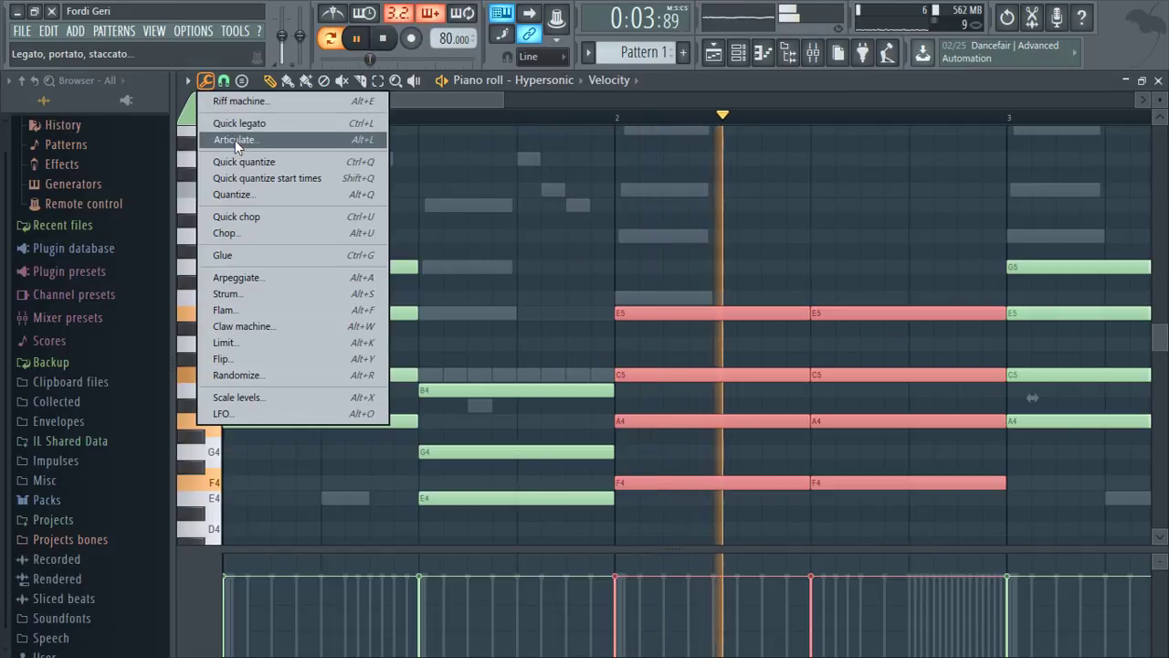
{"action": "left_click", "coordinate": [235, 140]}
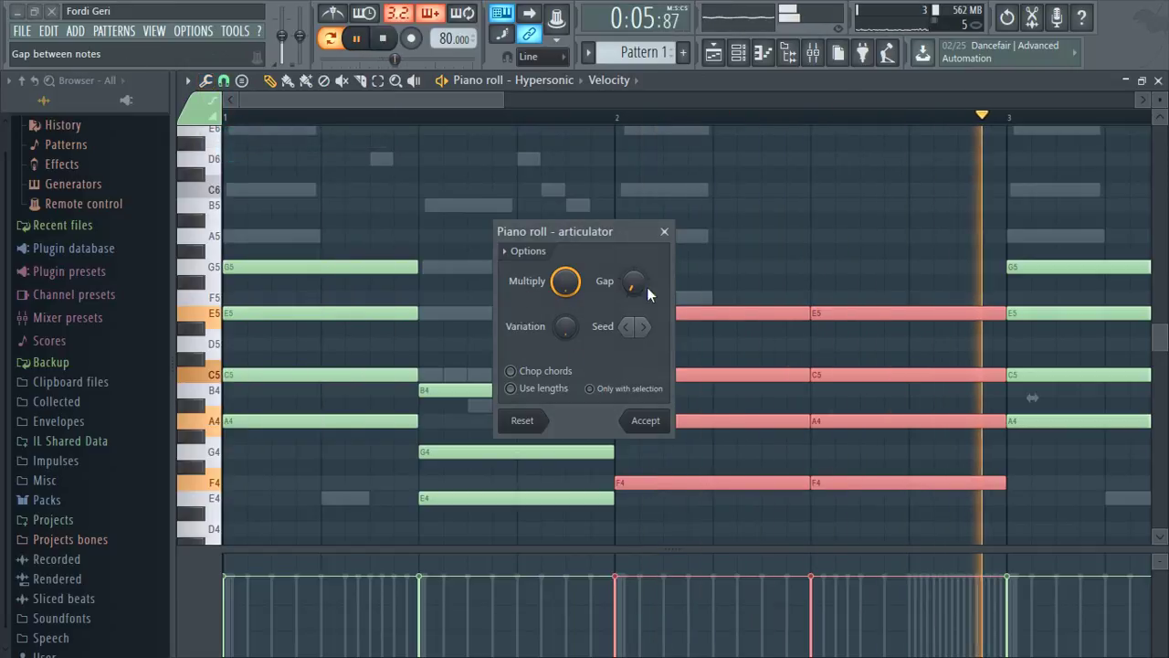
{"action": "left_click_drag", "start_coordinate": [640, 281], "coordinate": [640, 271]}
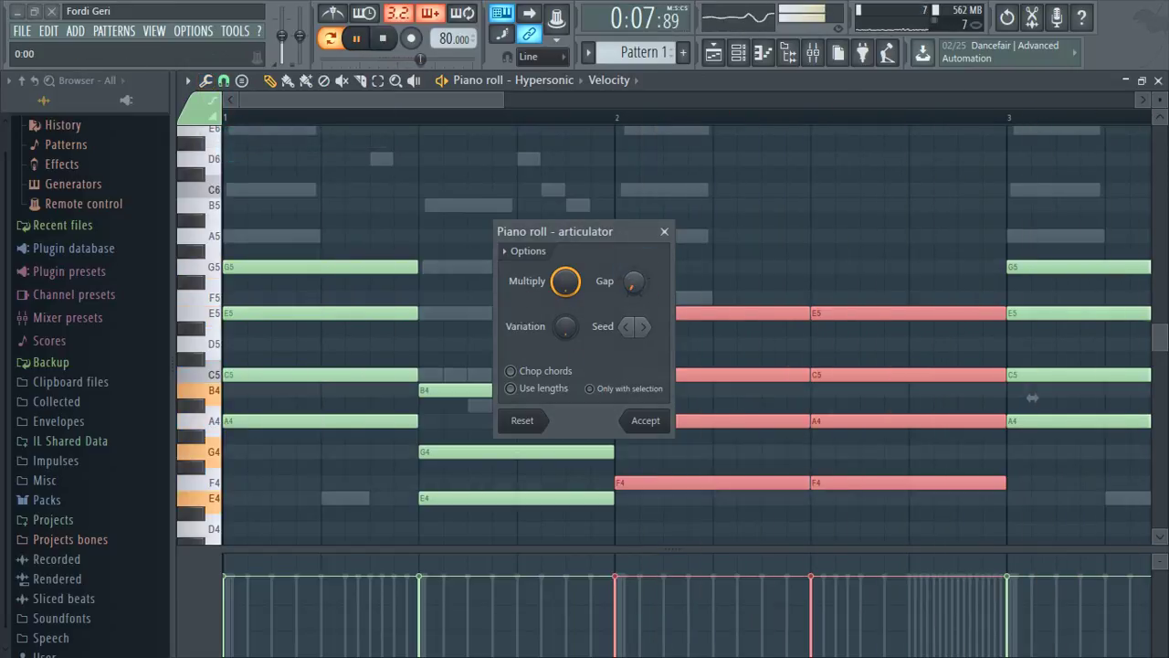
{"action": "left_click", "coordinate": [665, 232]}
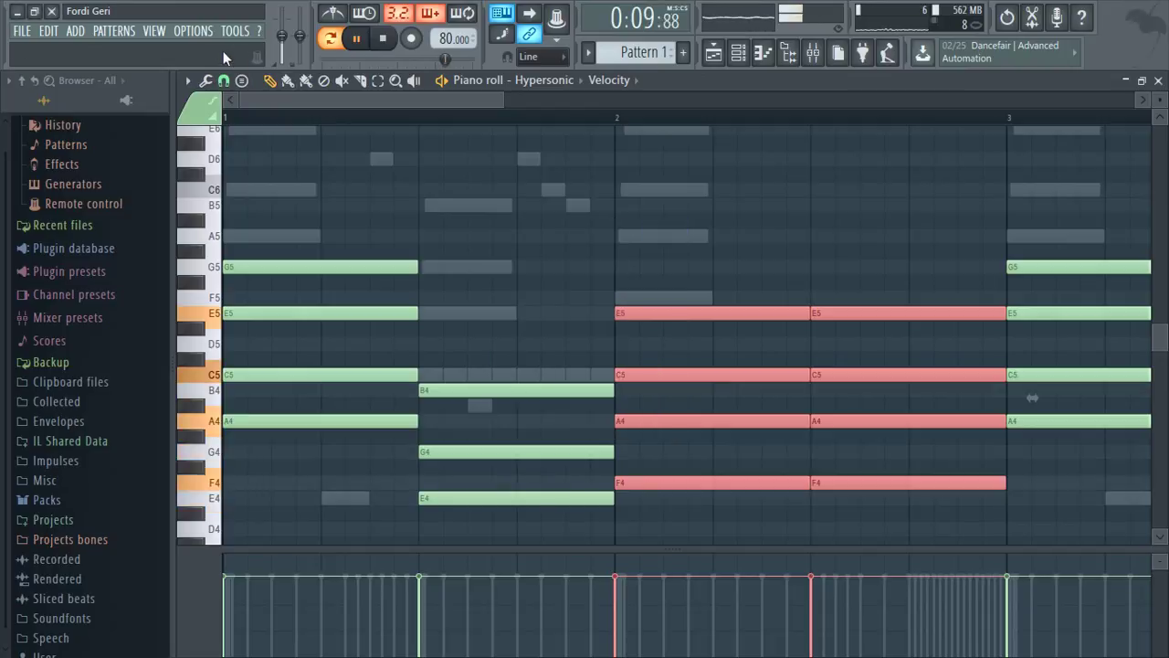
- Glue the repeated Hypersonic chord notes in bar 2 and in bar 4 into single full-bar notes, and close the piano roll
{"action": "left_click", "coordinate": [207, 81]}
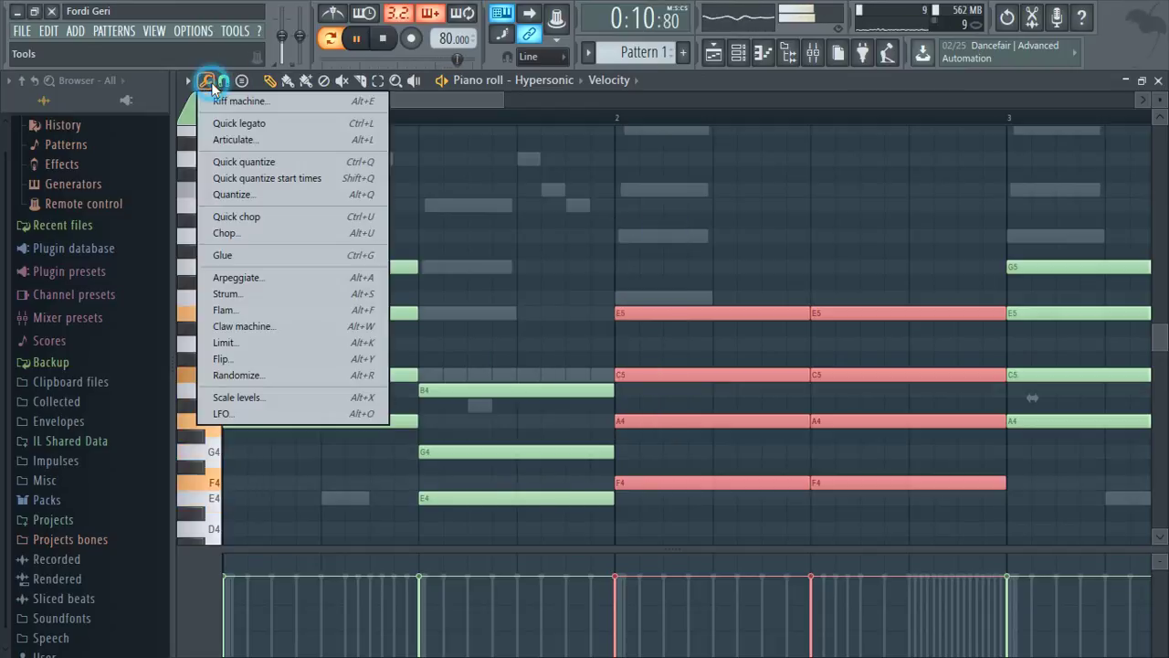
{"action": "left_click", "coordinate": [245, 251]}
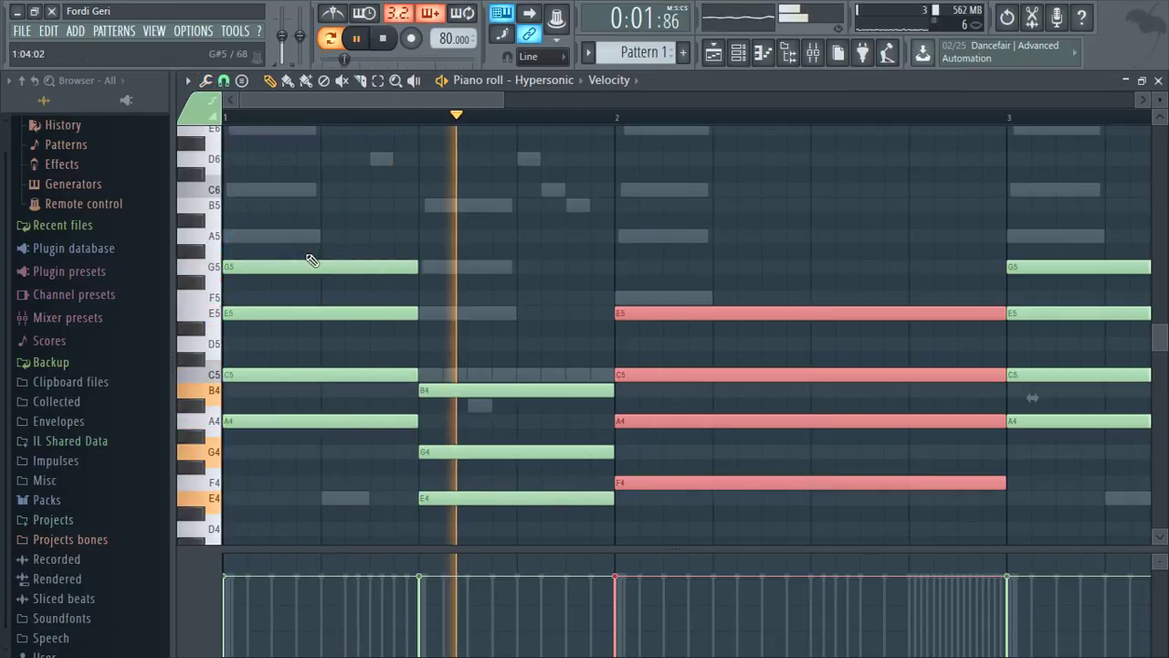
{"action": "left_click_drag", "start_coordinate": [438, 96], "coordinate": [704, 137]}
{"action": "left_click_drag", "start_coordinate": [535, 441], "coordinate": [656, 287]}
{"action": "left_click", "coordinate": [189, 81]}
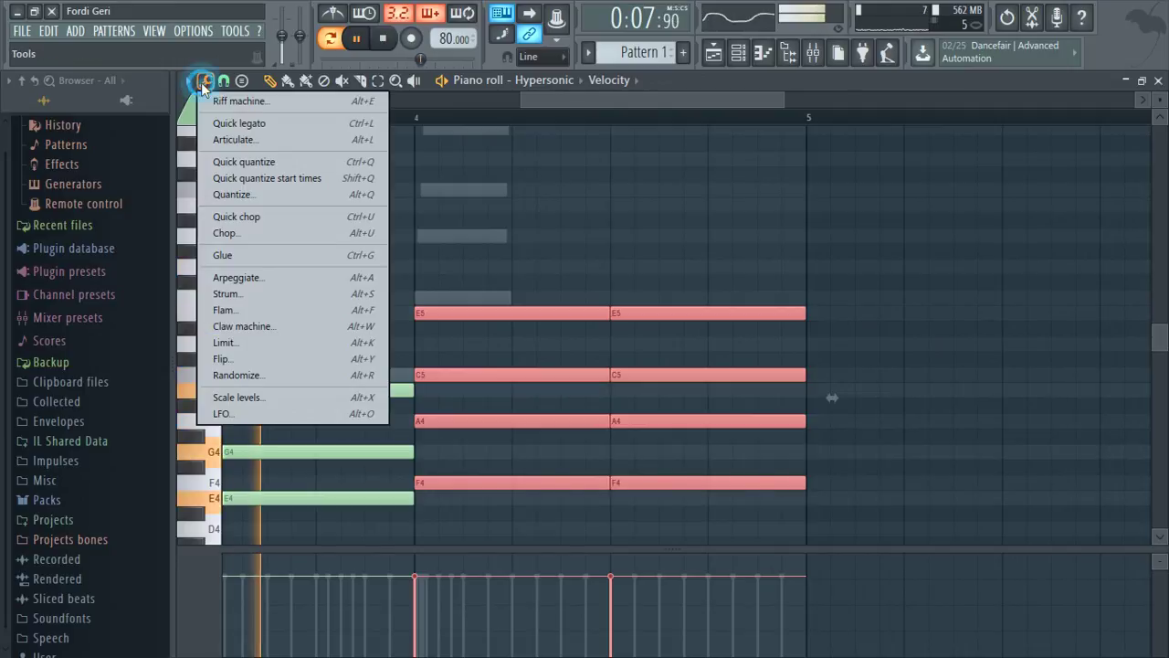
{"action": "left_click", "coordinate": [239, 250]}
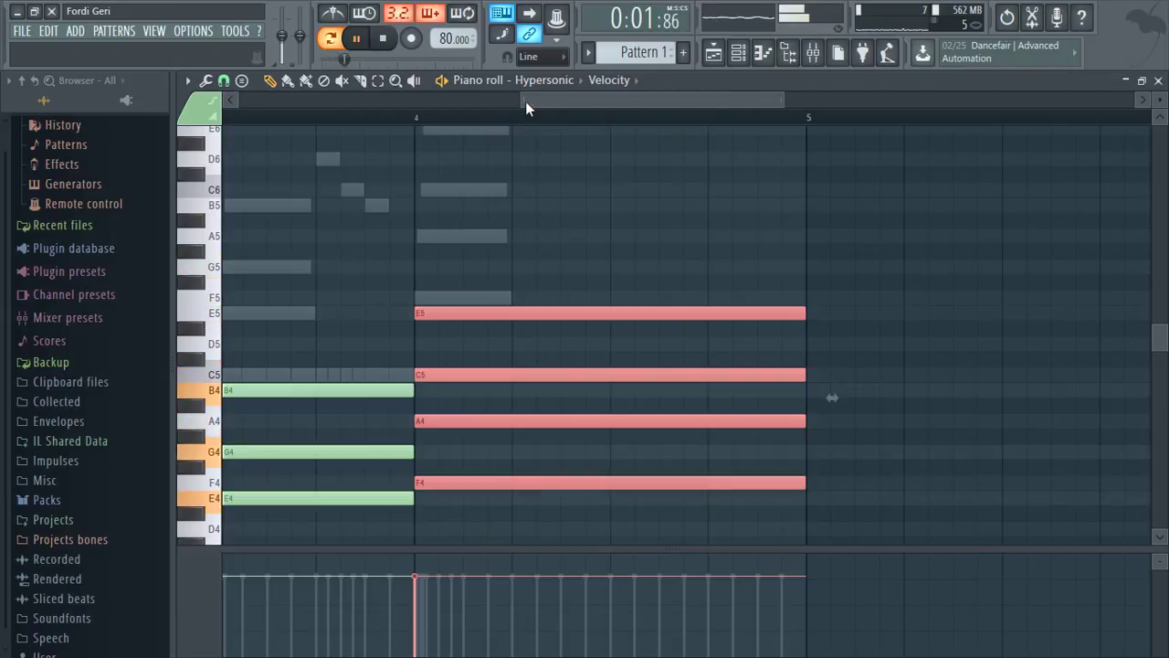
{"action": "left_click_drag", "start_coordinate": [525, 100], "coordinate": [2, 101]}
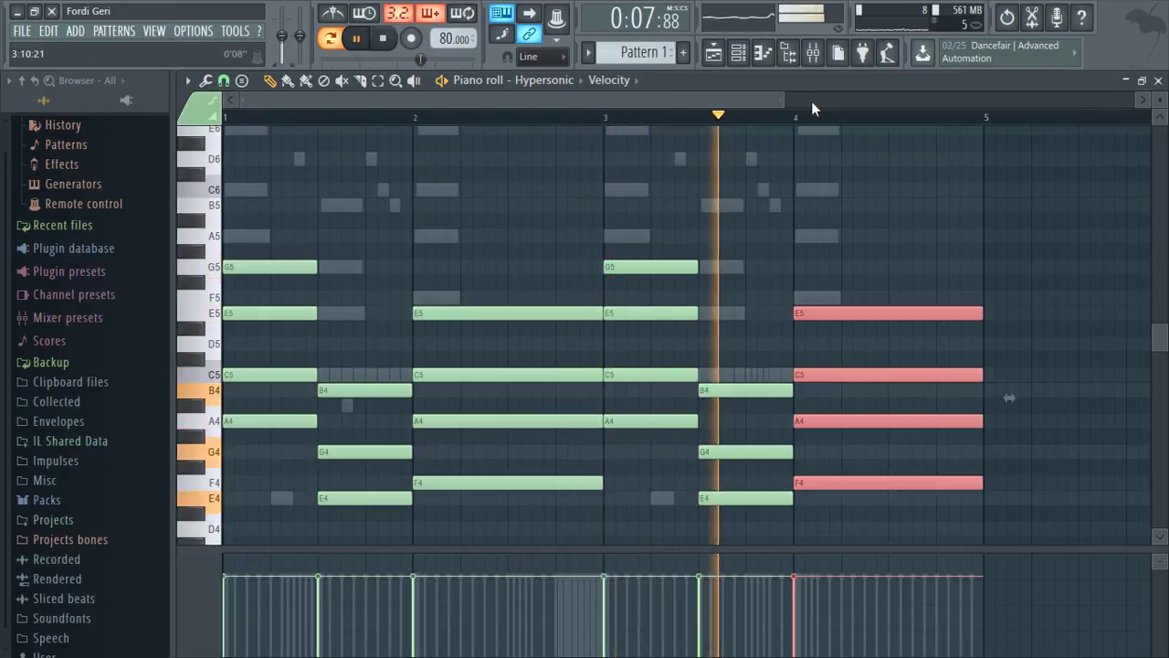
{"action": "left_click_drag", "start_coordinate": [781, 98], "coordinate": [1024, 97]}
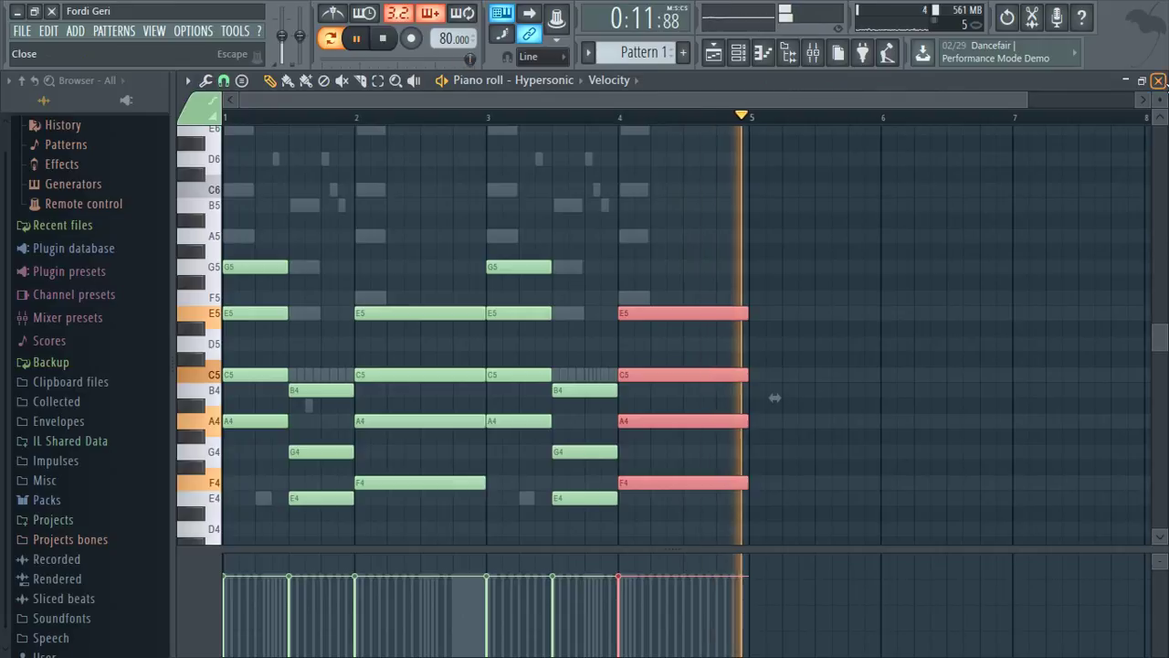
{"action": "left_click", "coordinate": [1158, 80]}
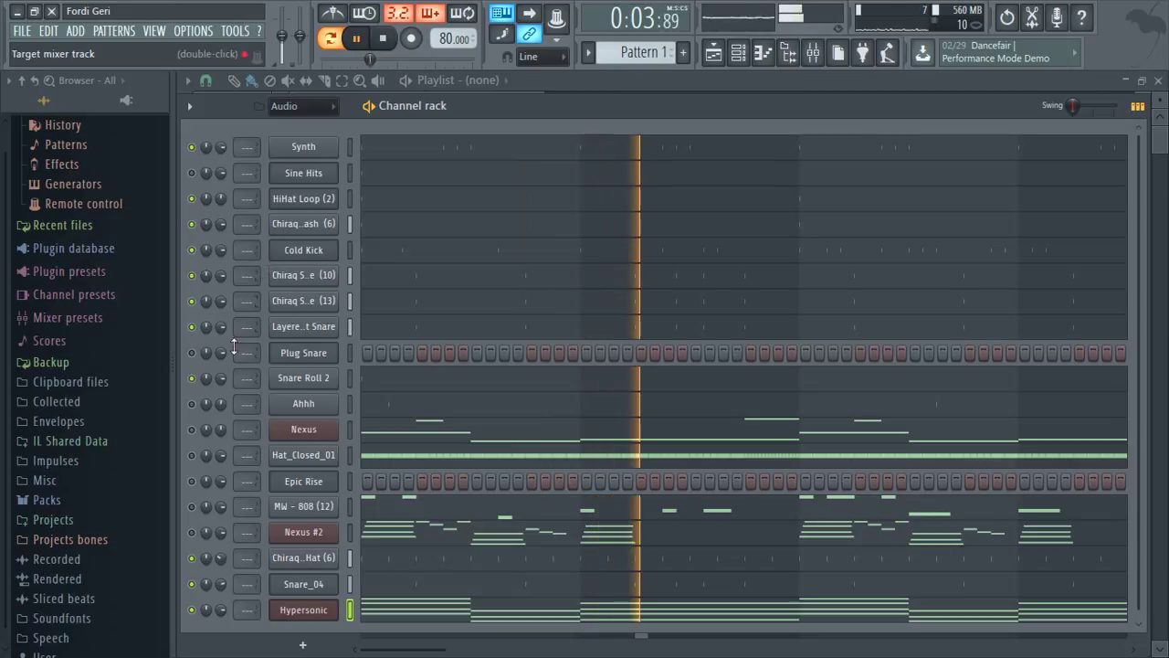
- Unmute the MW - 808 (12) and Nexus #2 channels, and select the Sine Hits channel
{"action": "left_click", "coordinate": [192, 507]}
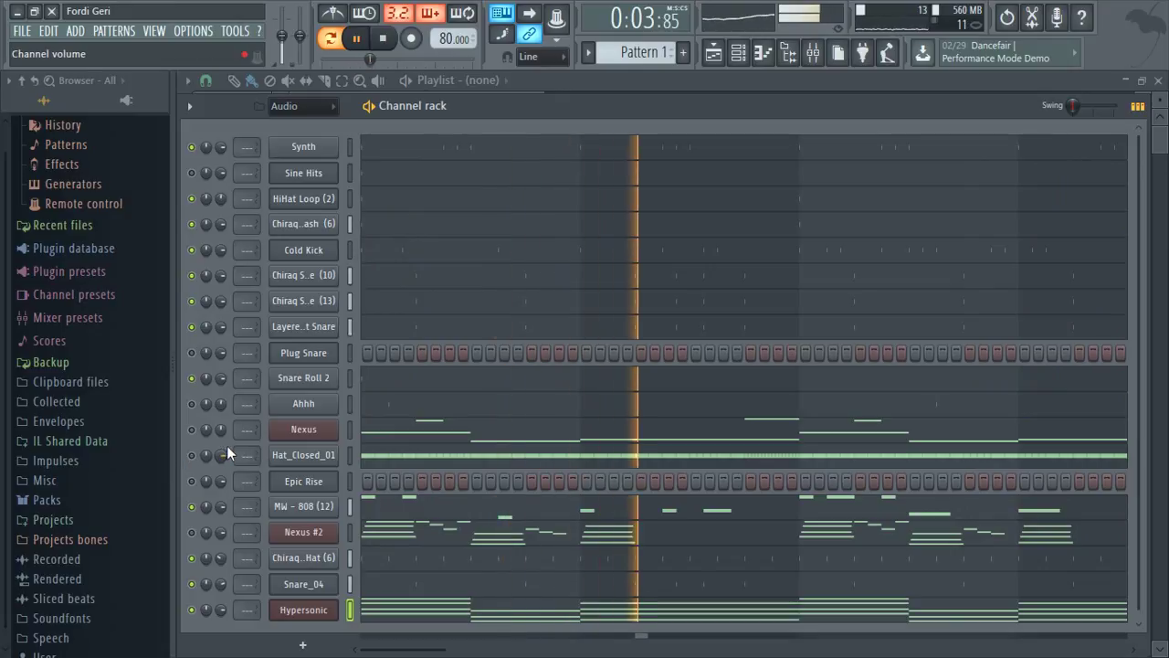
{"action": "left_click", "coordinate": [189, 538]}
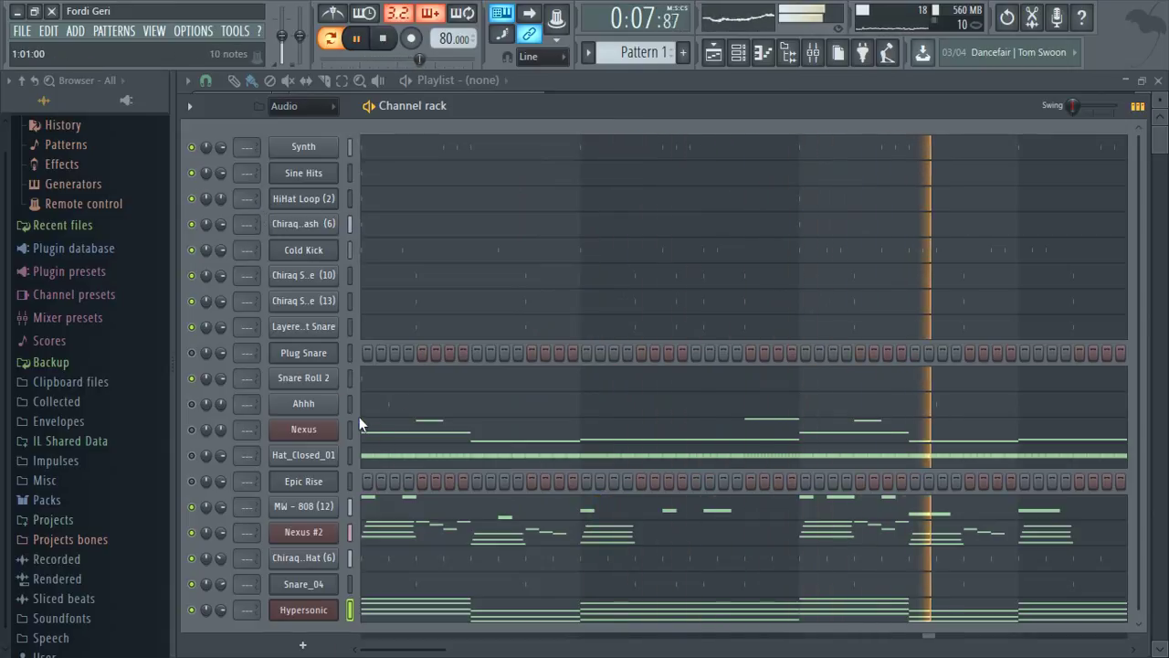
{"action": "left_click", "coordinate": [1148, 118]}
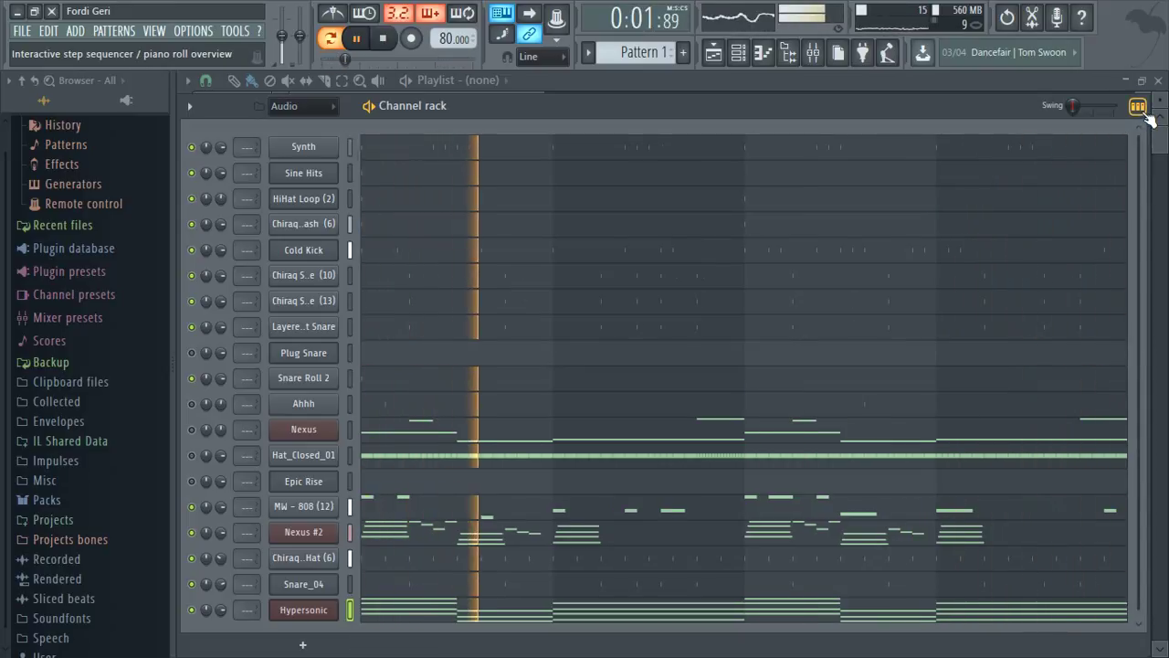
{"action": "left_click", "coordinate": [1147, 117]}
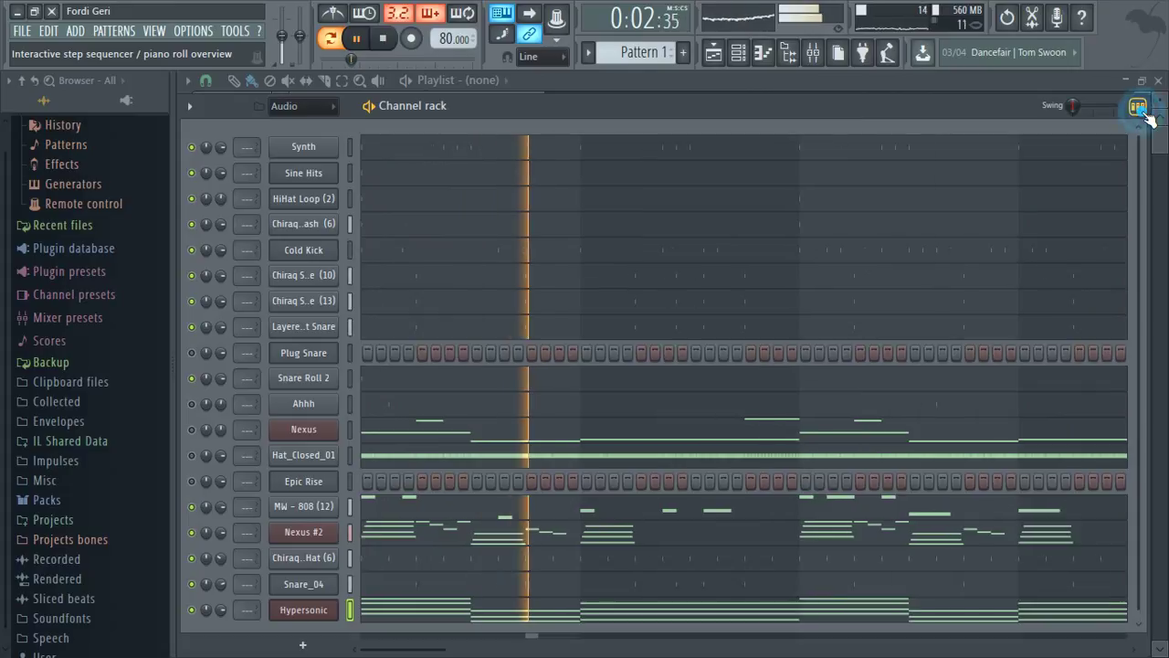
{"action": "left_click", "coordinate": [294, 175]}
{"action": "left_click", "coordinate": [294, 174]}
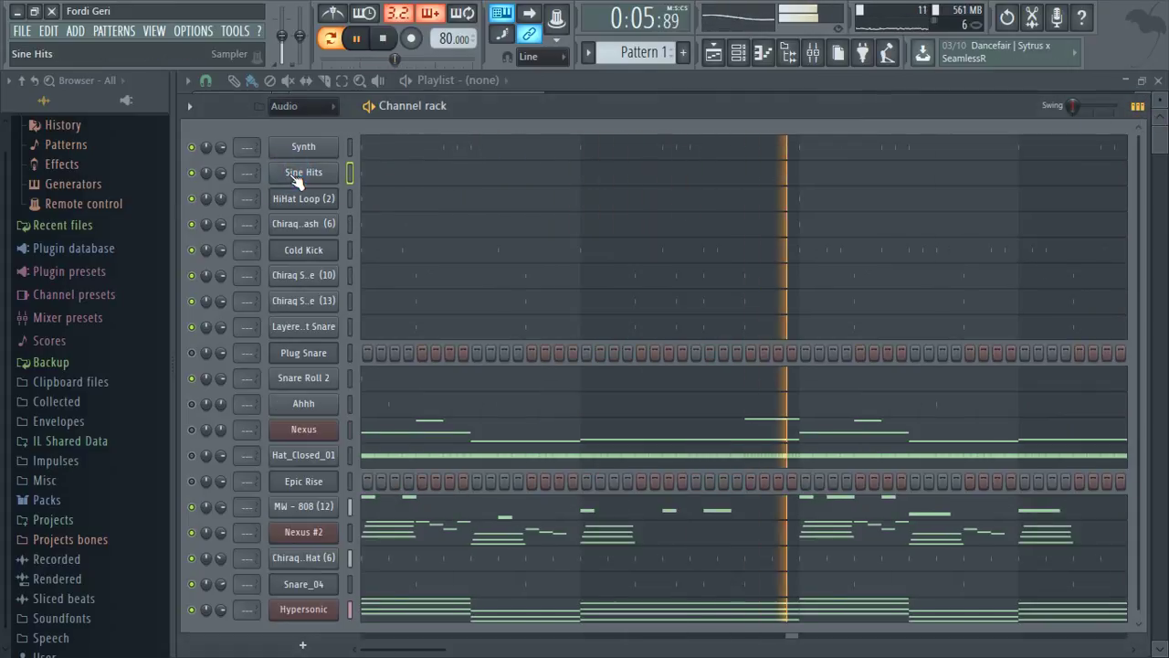